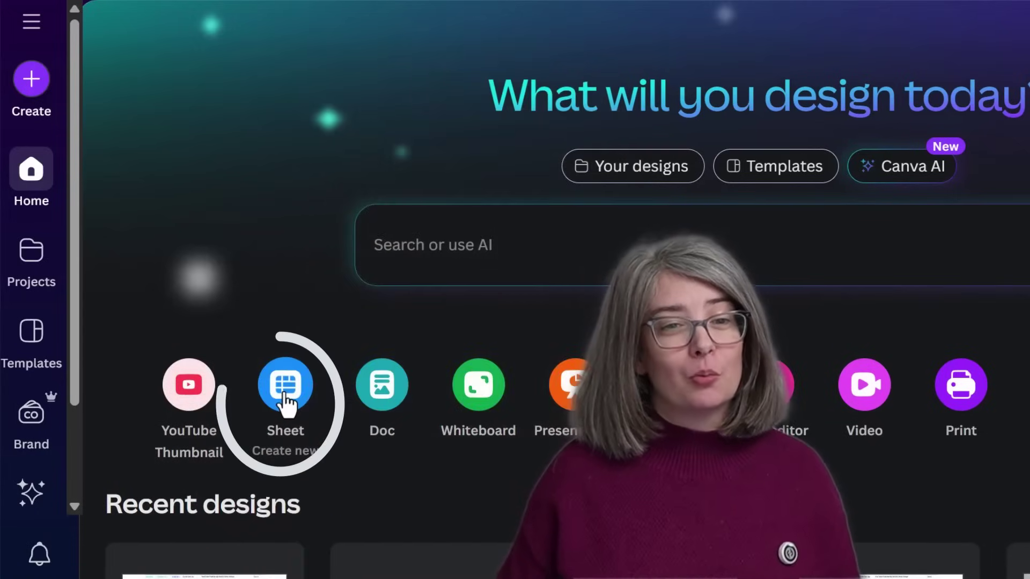
# Step: Create a new blank sheet and name the design "4/29/2025 video project"
pyautogui.click(285, 386)
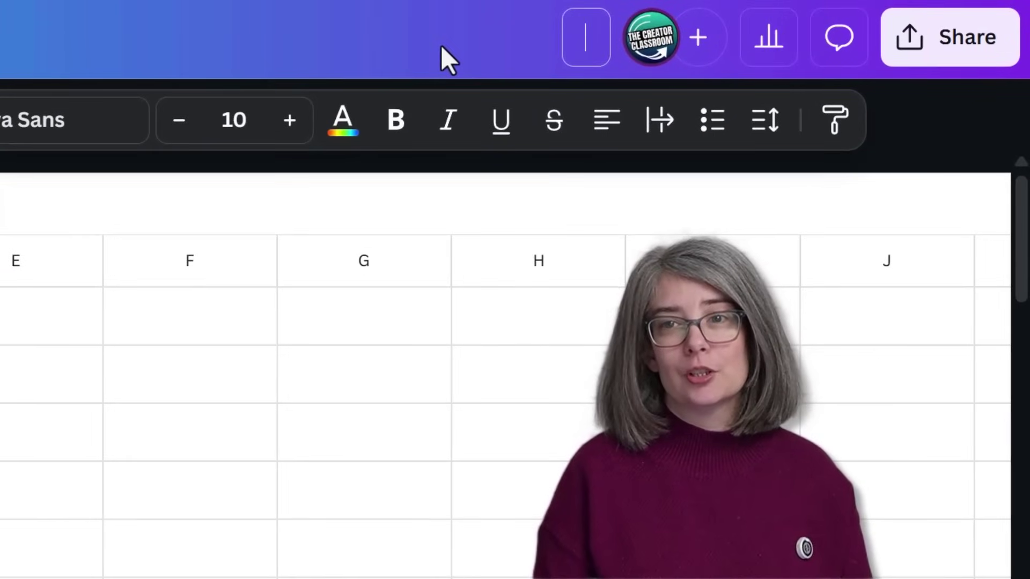
pyautogui.write('4/29/2025')
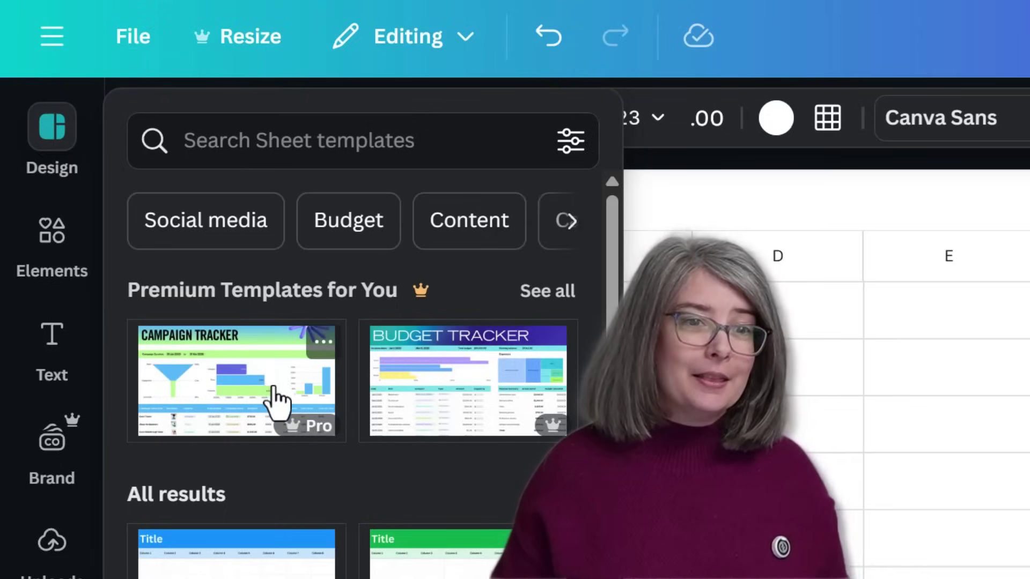
# Step: Browse the sheet templates and try to replace the current page with the Simple Sheet template
pyautogui.scroll(-3, 416, 485)
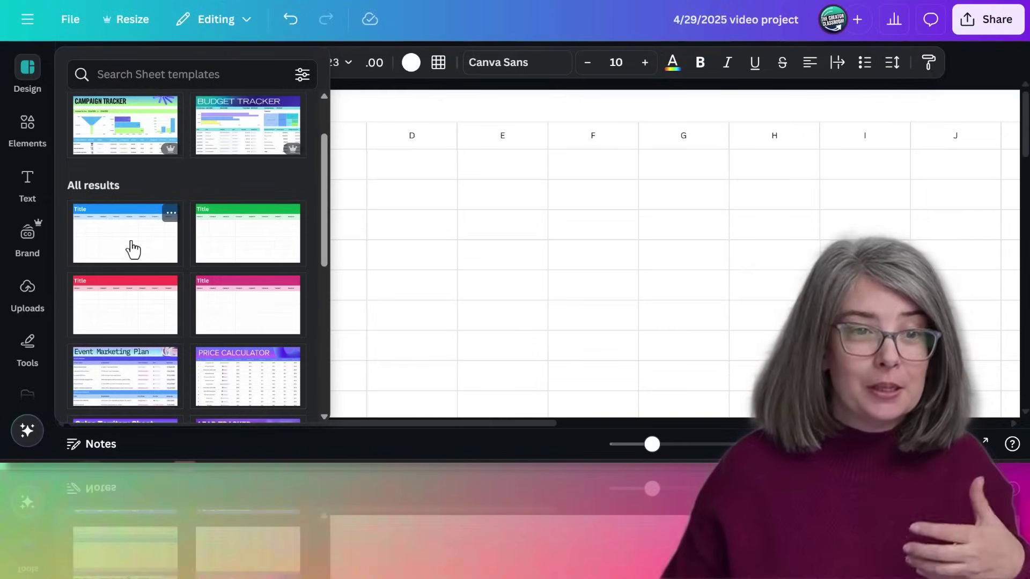
pyautogui.click(249, 469)
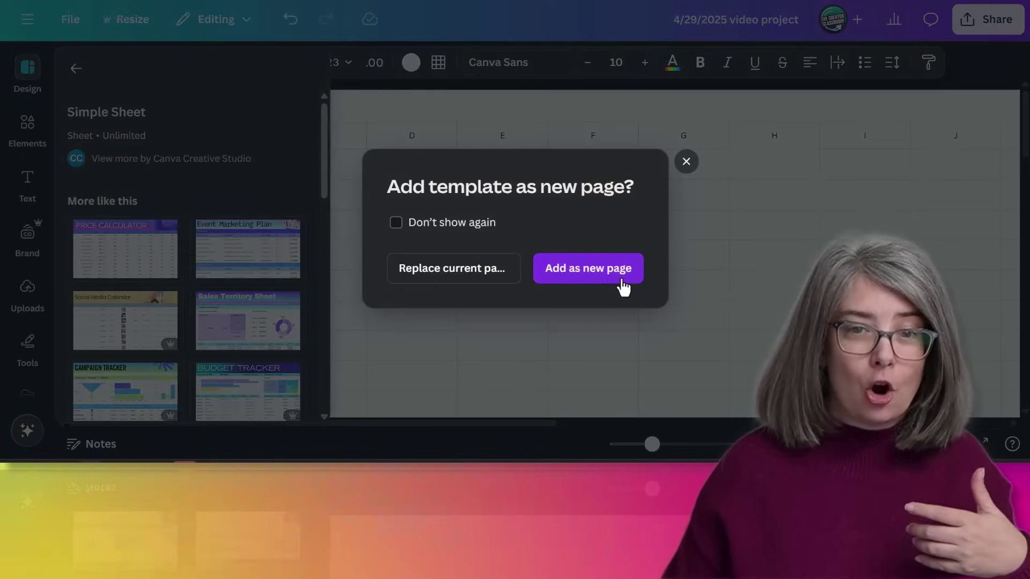
pyautogui.click(479, 285)
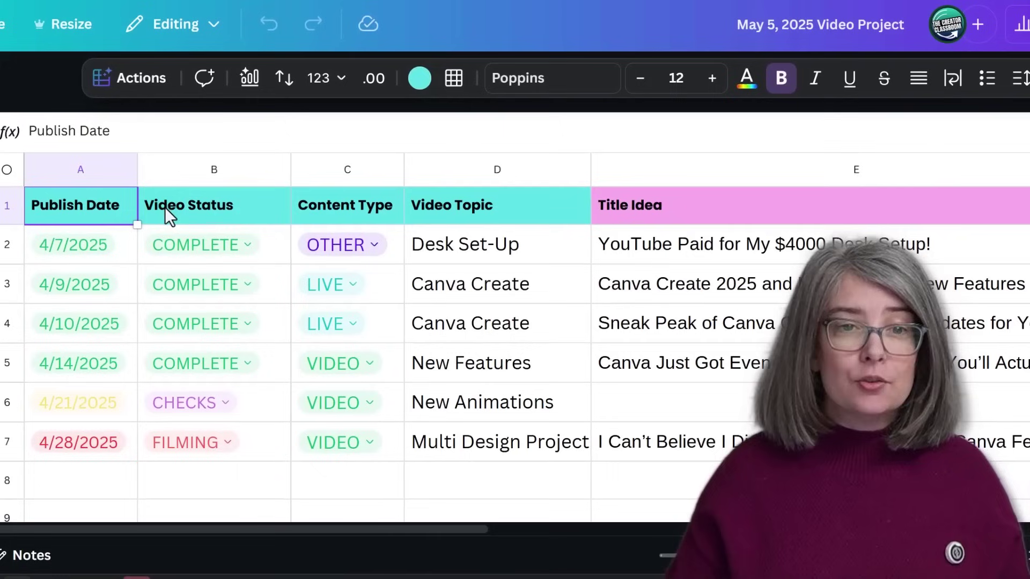
# Step: Examine the planning sheet's column headers in the May 5, 2025 Video Project and the title-idea ranking sheet on its second page
pyautogui.click(165, 207)
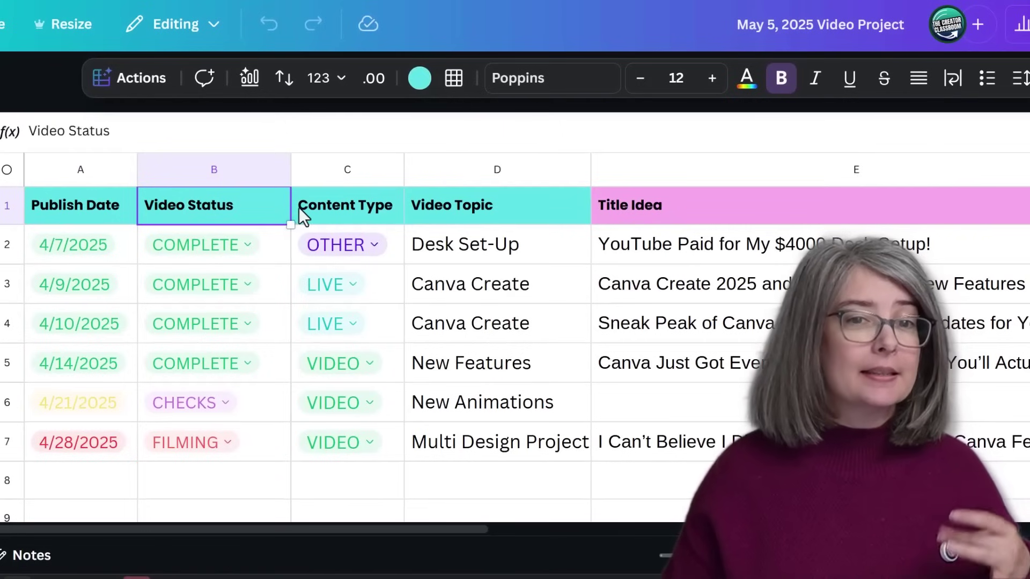
pyautogui.click(337, 209)
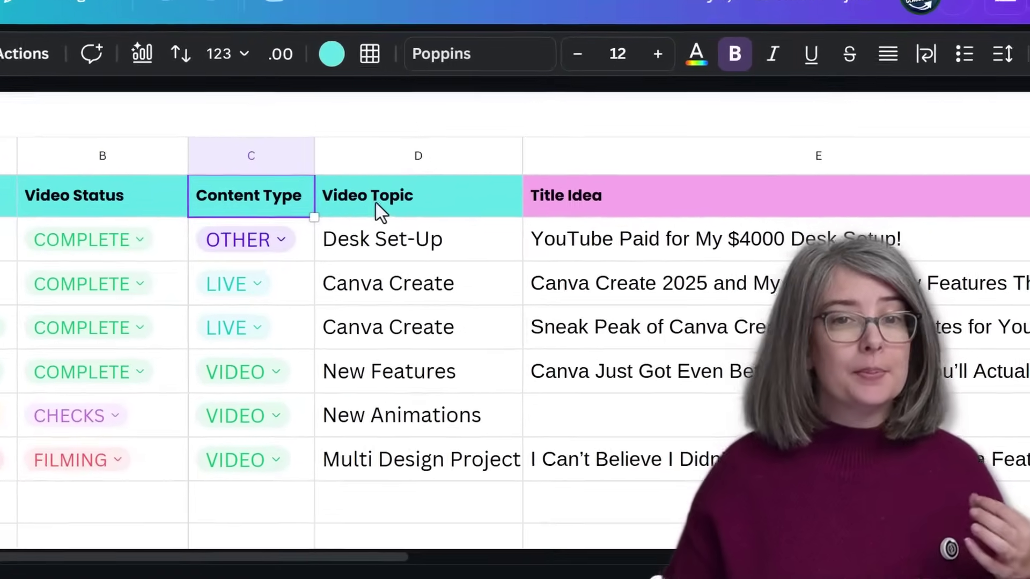
pyautogui.click(376, 204)
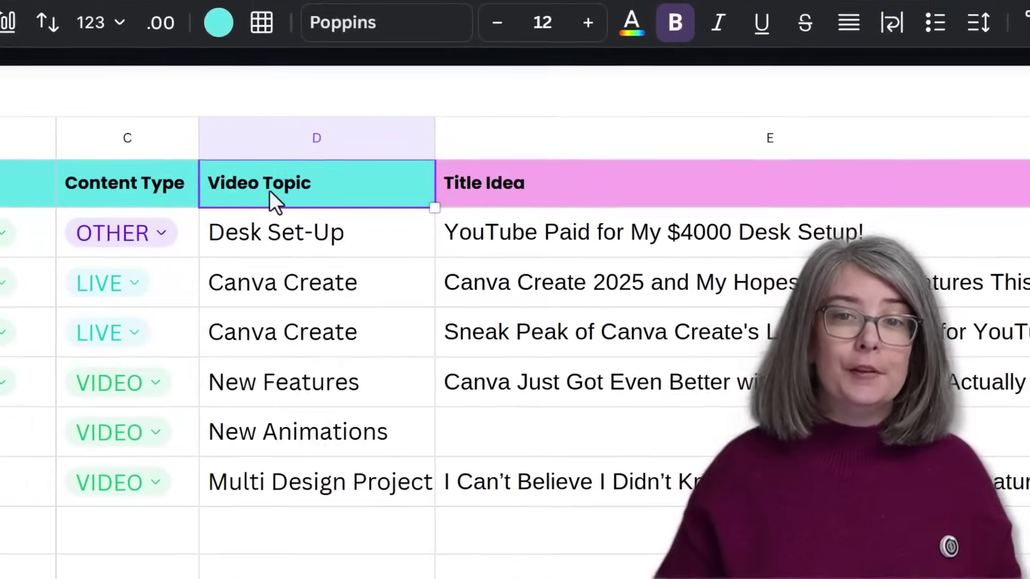
pyautogui.click(602, 203)
pyautogui.hscroll(10, 502, 338)
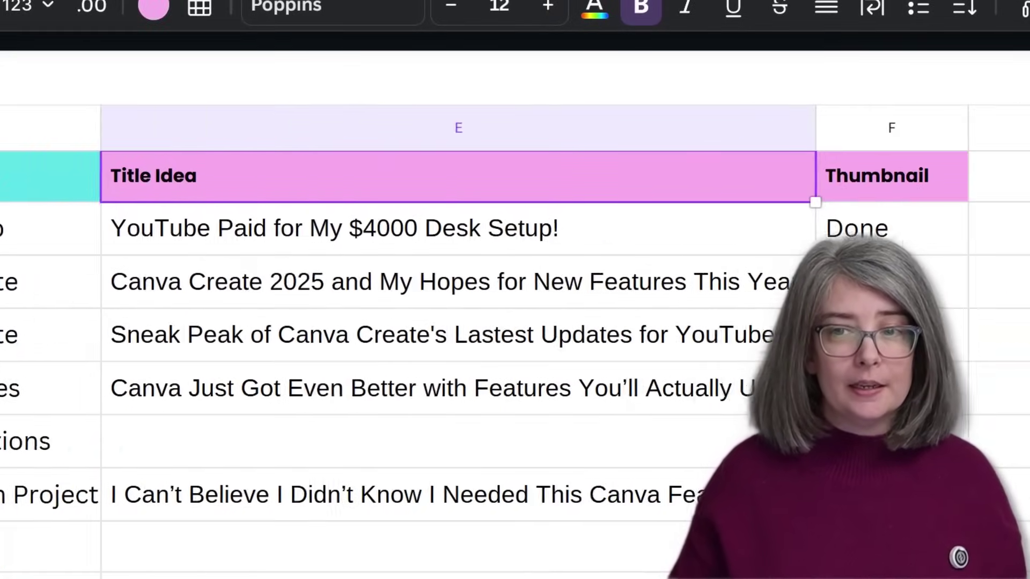
pyautogui.hscroll(-10, 515, 332)
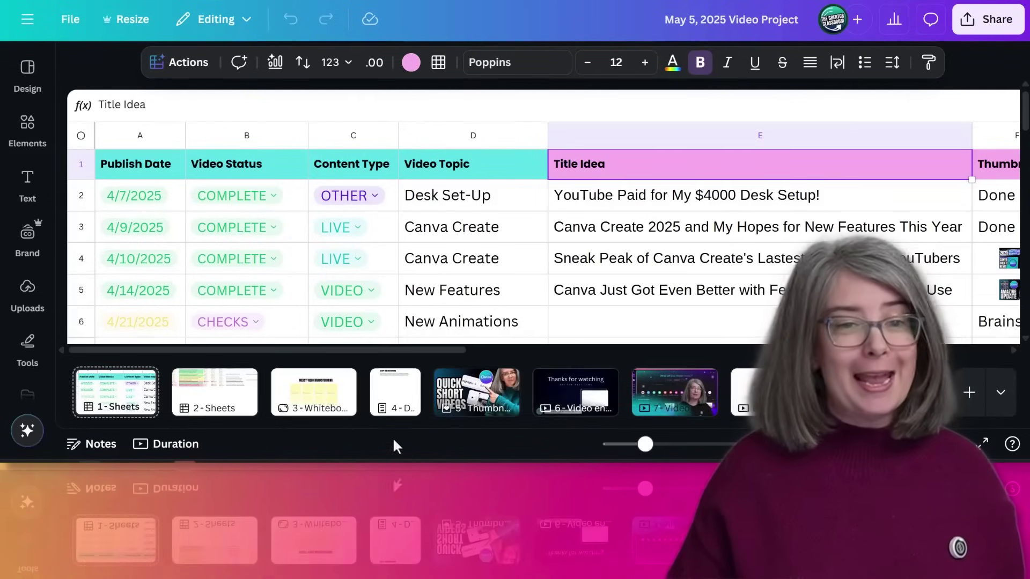
pyautogui.click(214, 406)
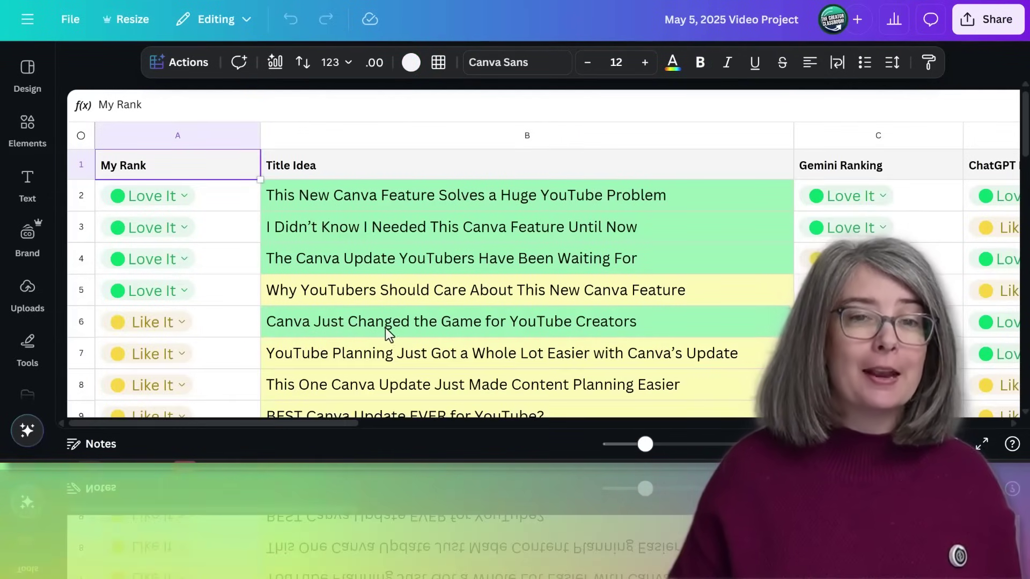
pyautogui.moveTo(354, 423); pyautogui.dragTo(513, 426)
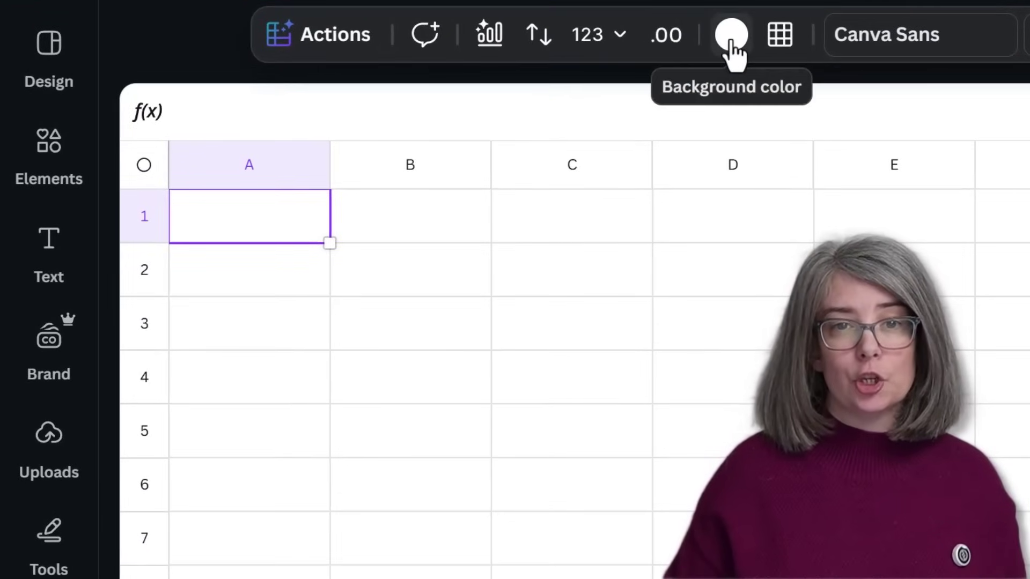
# Step: Give cell A1 a turquoise background and font size 14, and extend that formatting across row 1 to G1
pyautogui.click(731, 39)
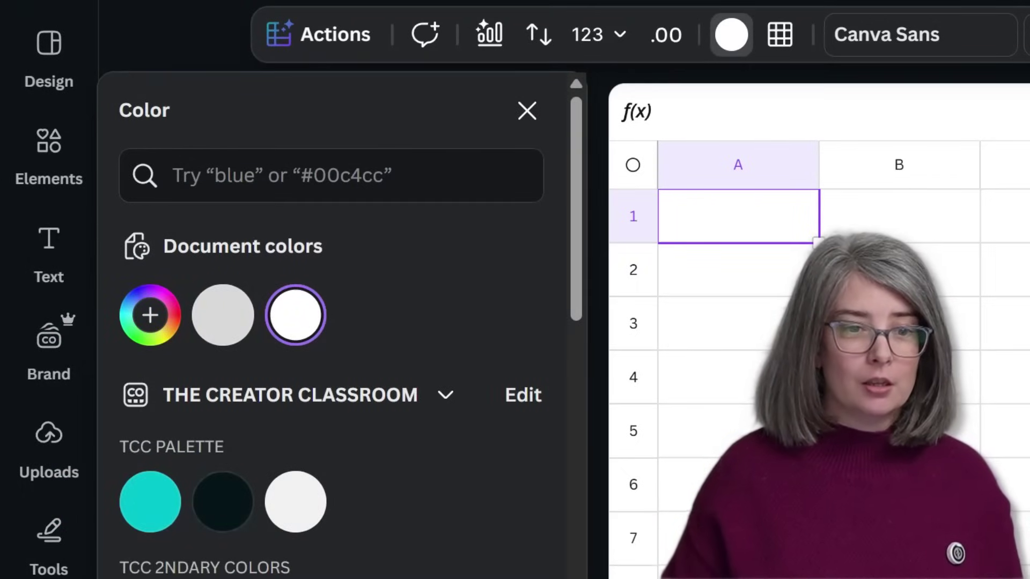
pyautogui.scroll(-10, 322, 375)
pyautogui.click(296, 549)
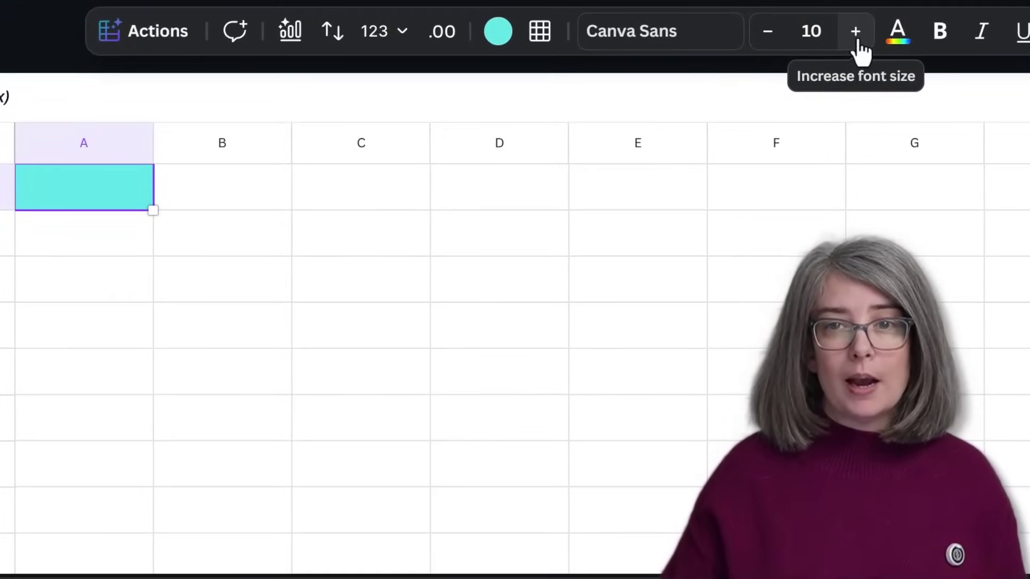
pyautogui.click(645, 66)
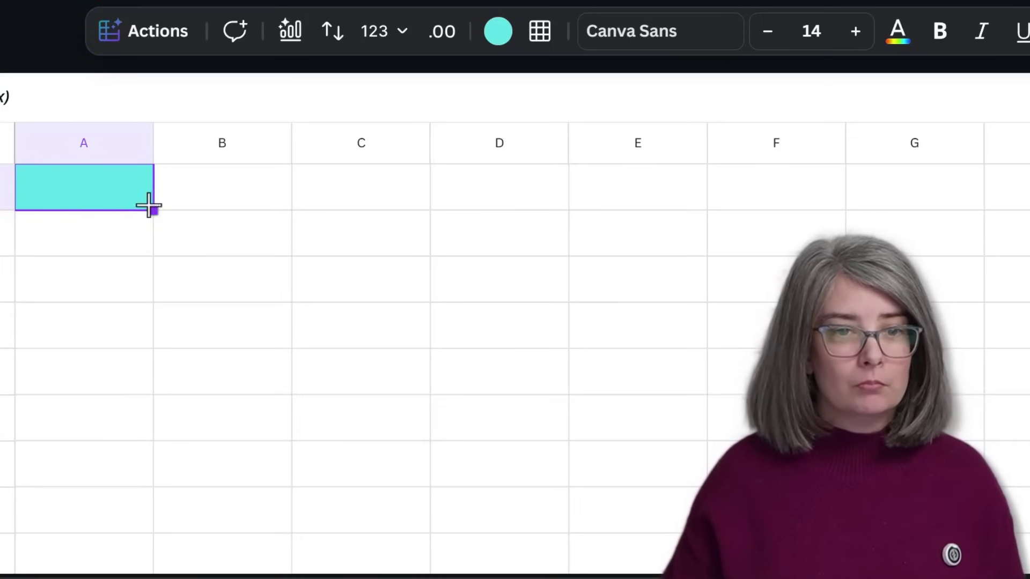
pyautogui.moveTo(149, 206); pyautogui.dragTo(876, 199)
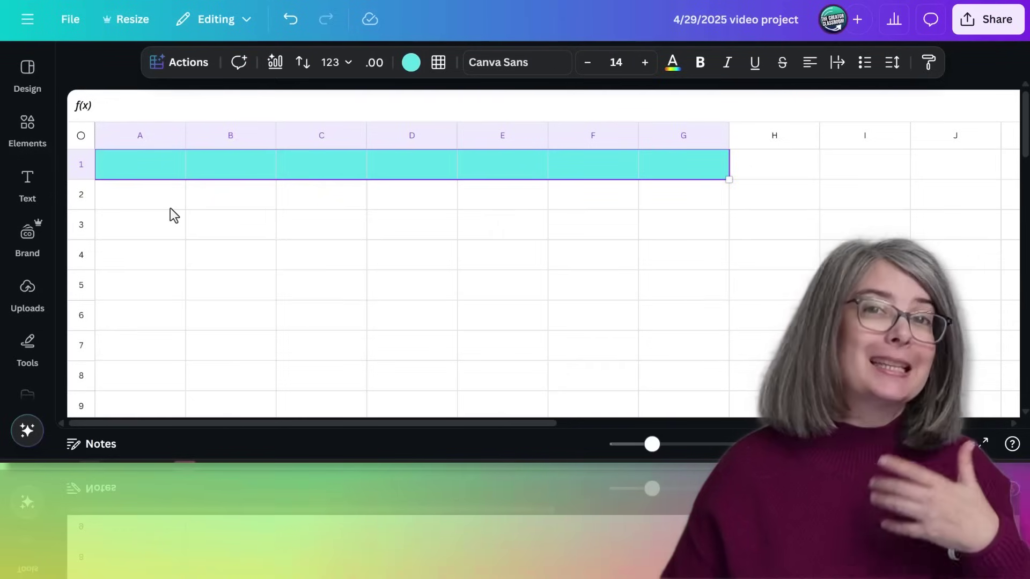
# Step: Enter "Canva", a first name and "Empower Canvassador" in header cells A1 to C1, and make C1 bold
pyautogui.click(135, 167)
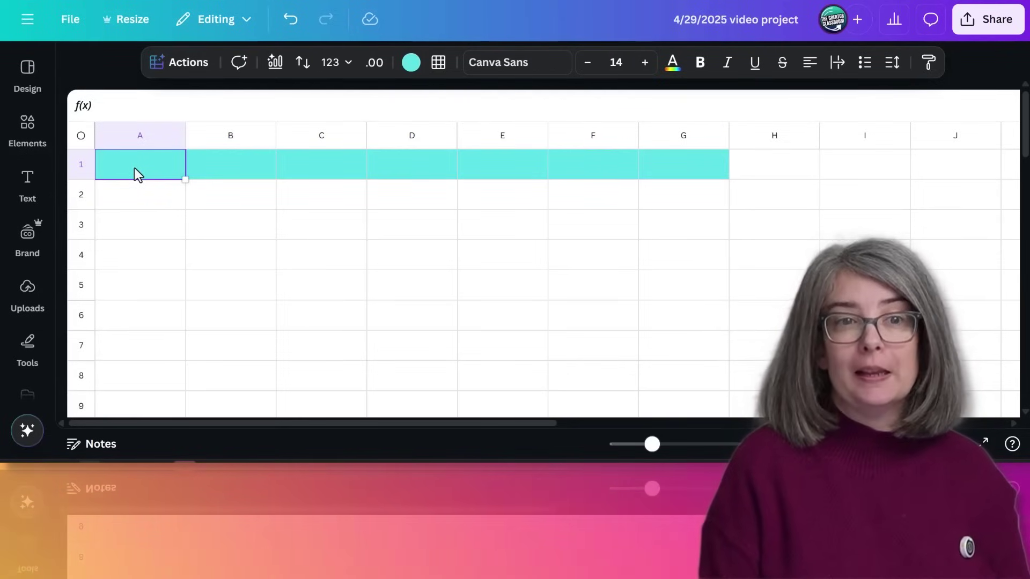
pyautogui.write('Canva')
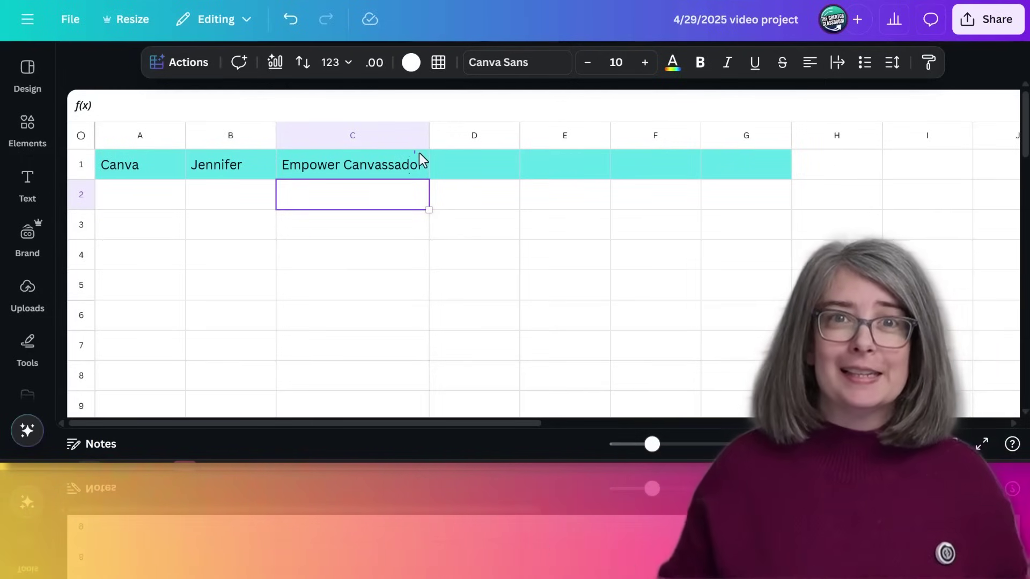
pyautogui.click(419, 155)
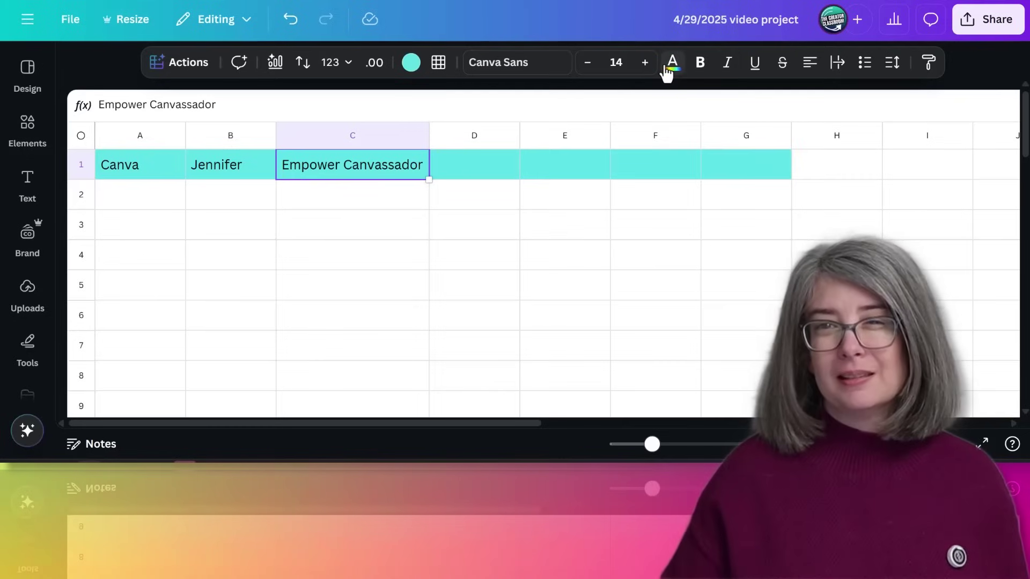
pyautogui.click(701, 64)
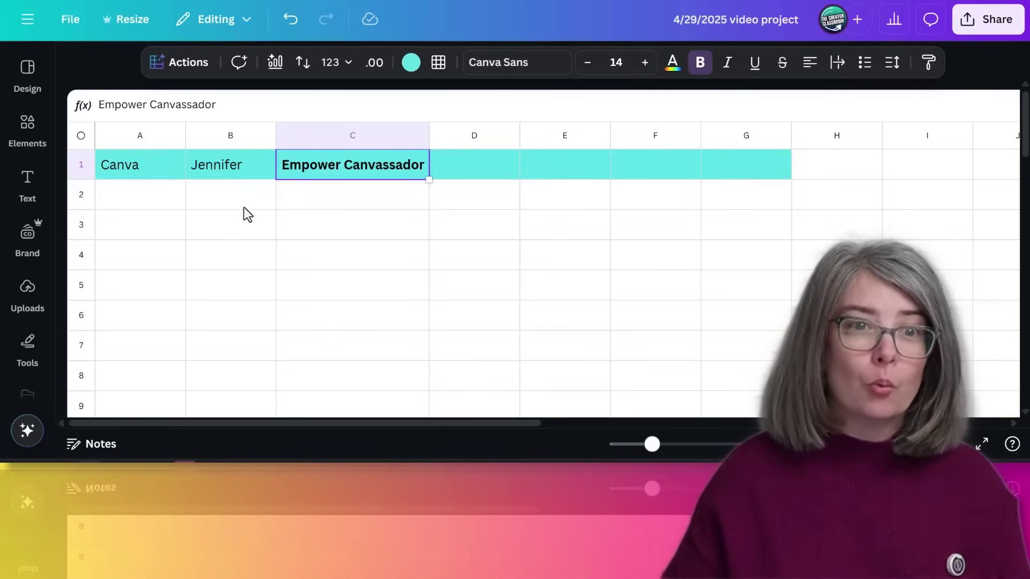
# Step: Insert a date field in cell A2 and set it to Apr 29, 2025
pyautogui.click(144, 195)
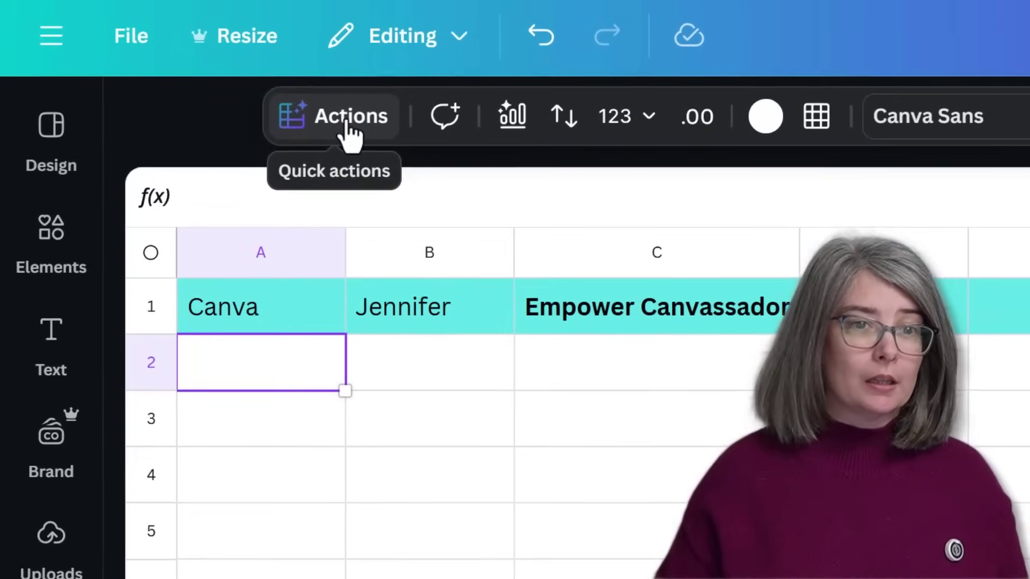
pyautogui.click(185, 64)
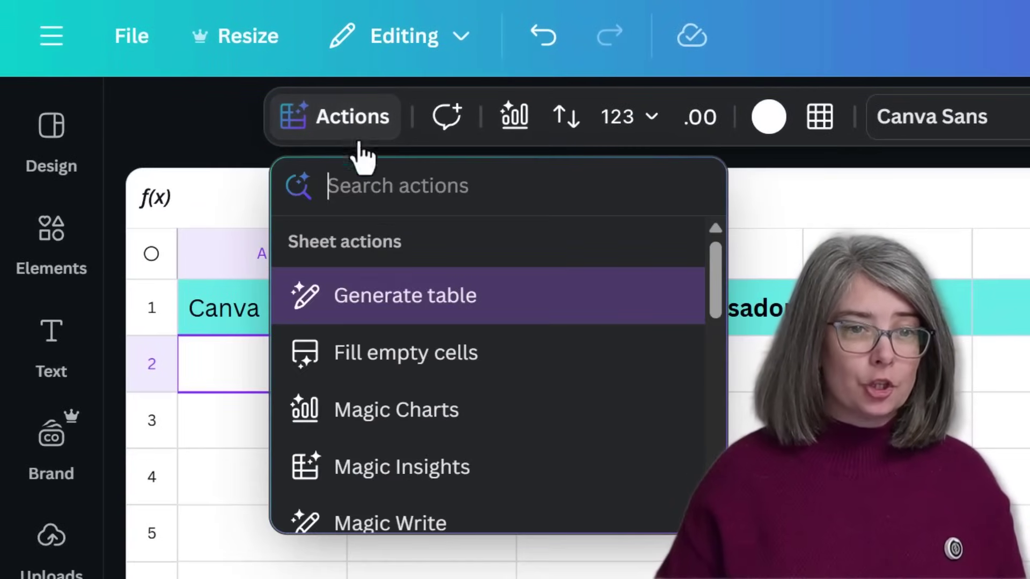
pyautogui.write('date')
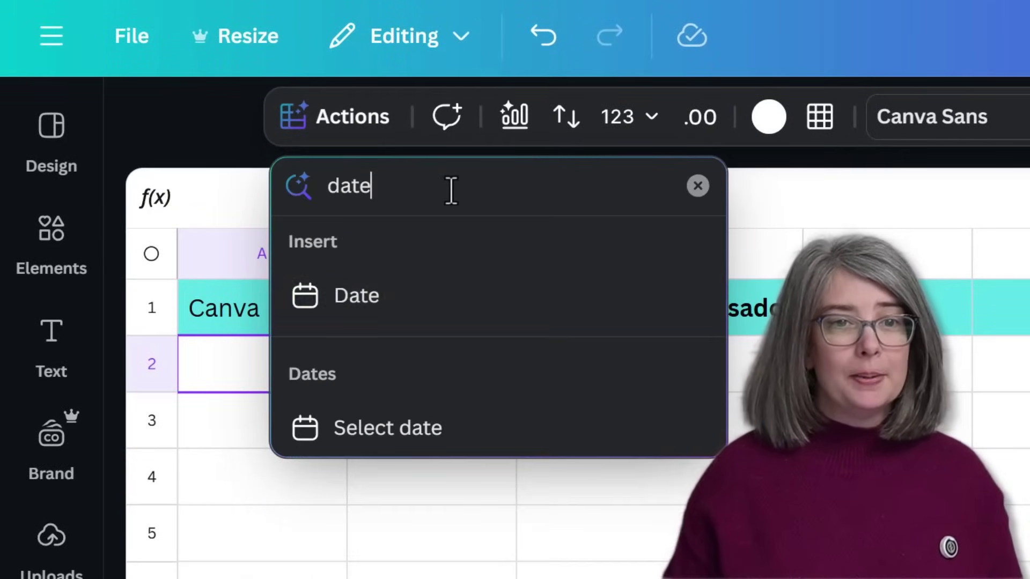
pyautogui.click(370, 311)
pyautogui.click(271, 375)
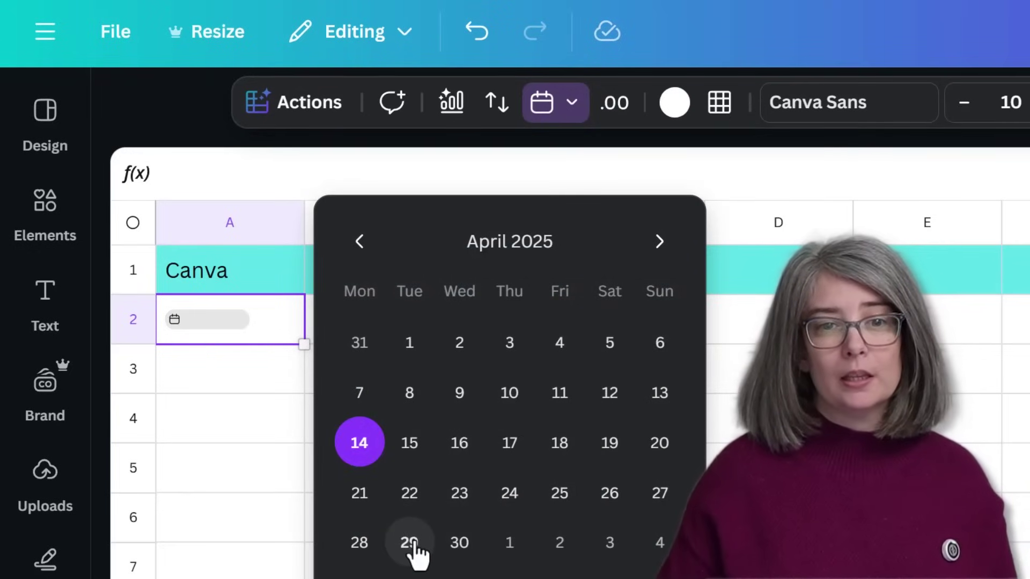
pyautogui.click(409, 543)
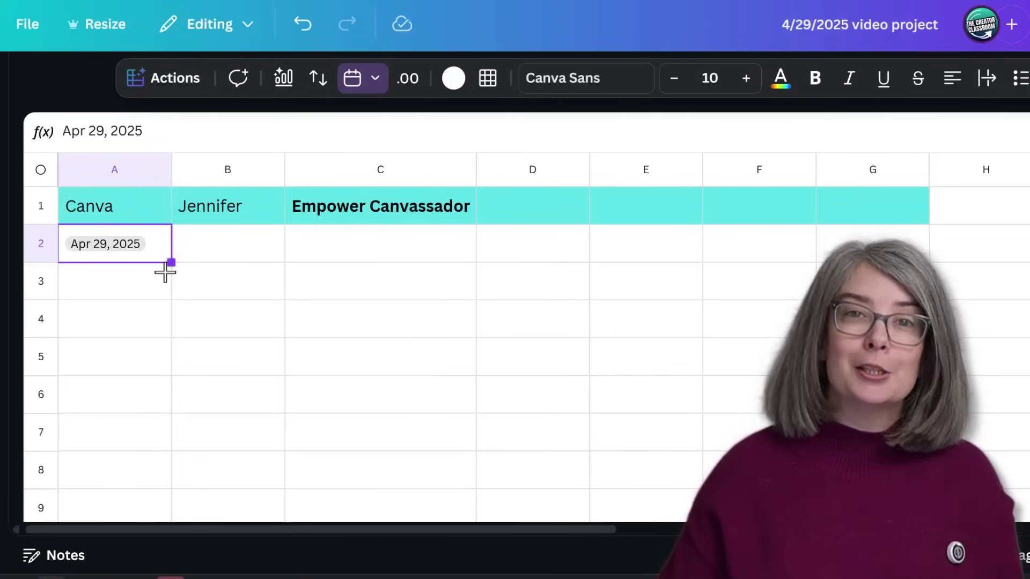
# Step: Set the date in A2 to font size 16 and widen column A to about 166 so the date fits
pyautogui.click(748, 79)
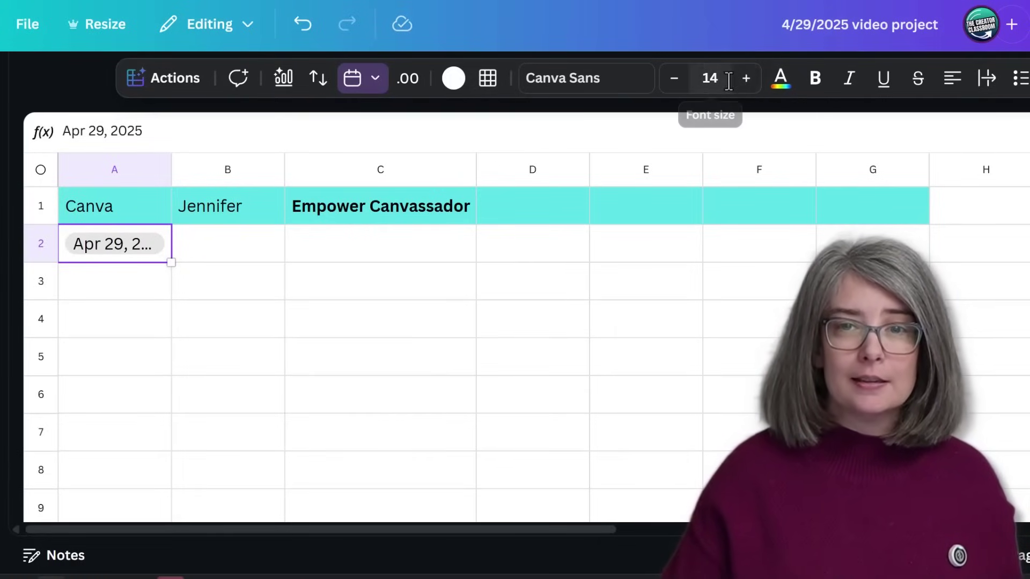
pyautogui.click(745, 79)
pyautogui.click(745, 78)
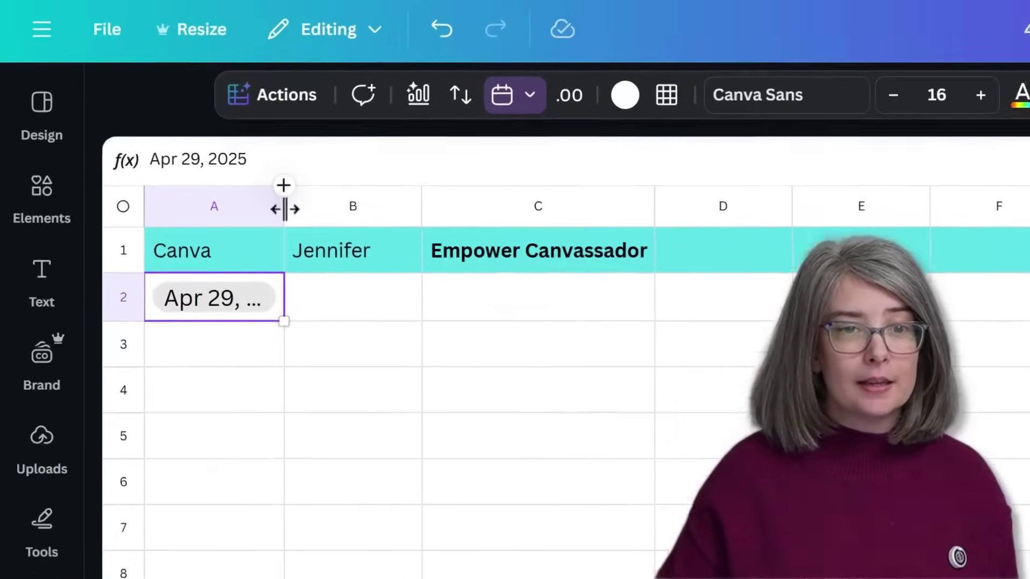
pyautogui.moveTo(284, 210); pyautogui.dragTo(322, 209)
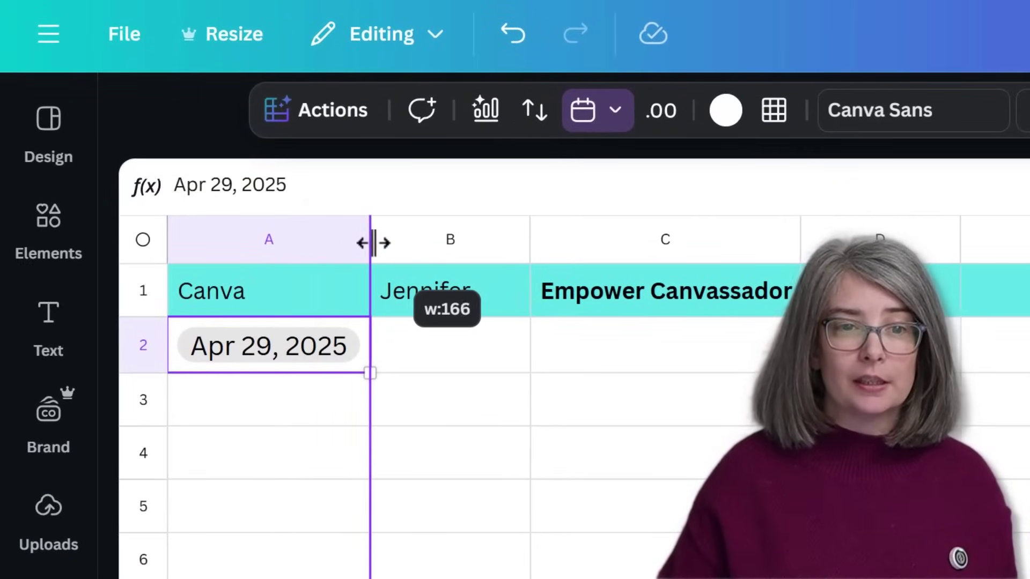
pyautogui.moveTo(373, 243); pyautogui.dragTo(375, 243)
# Step: Copy the date down column A to row 9, and set A3 to May 6, A4 to May 13 and A5 to May 20, 2025
pyautogui.click(296, 416)
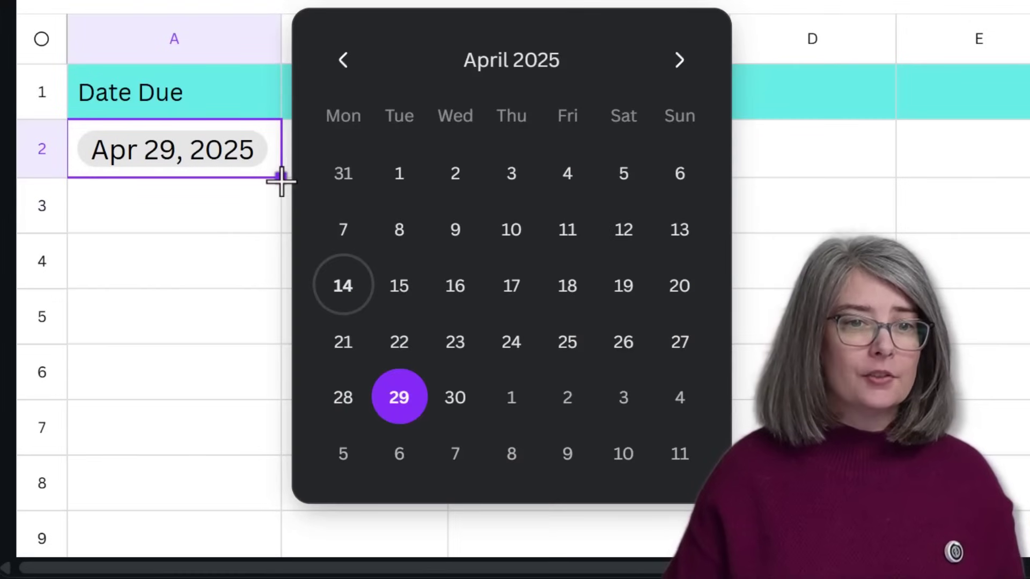
pyautogui.moveTo(280, 178); pyautogui.dragTo(261, 542)
pyautogui.click(178, 206)
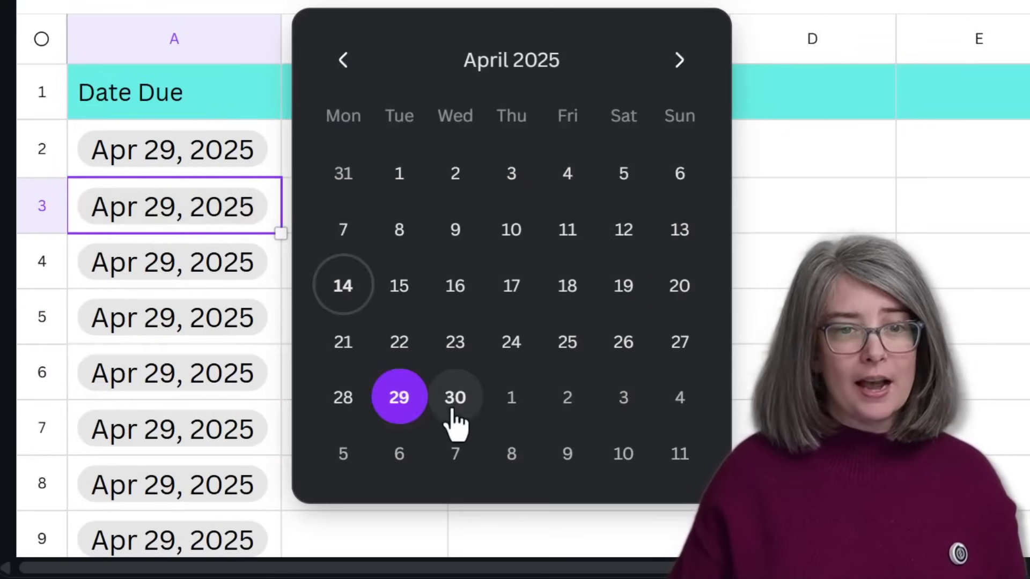
pyautogui.click(406, 461)
pyautogui.click(212, 266)
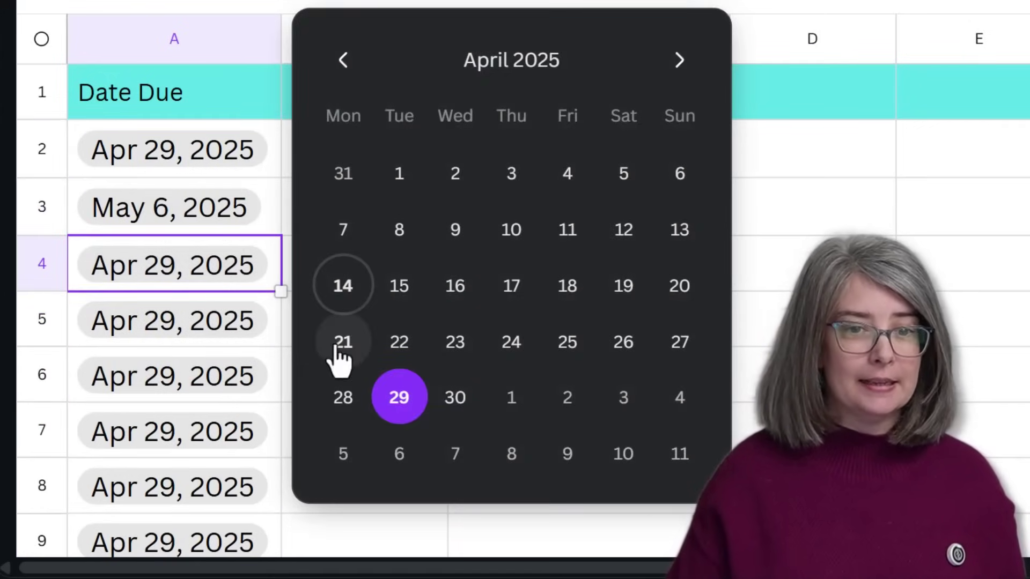
pyautogui.click(399, 453)
pyautogui.click(231, 329)
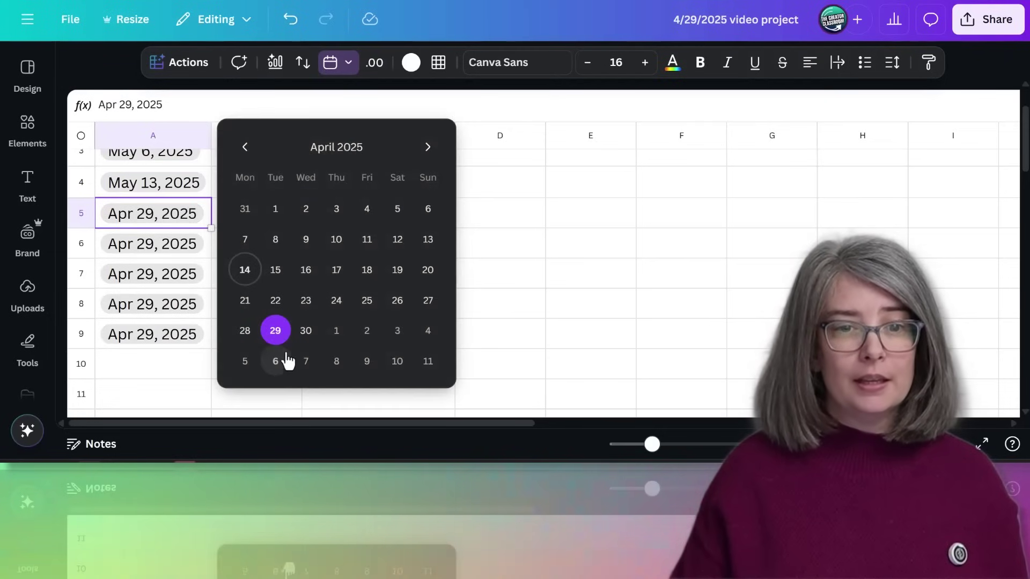
pyautogui.click(427, 146)
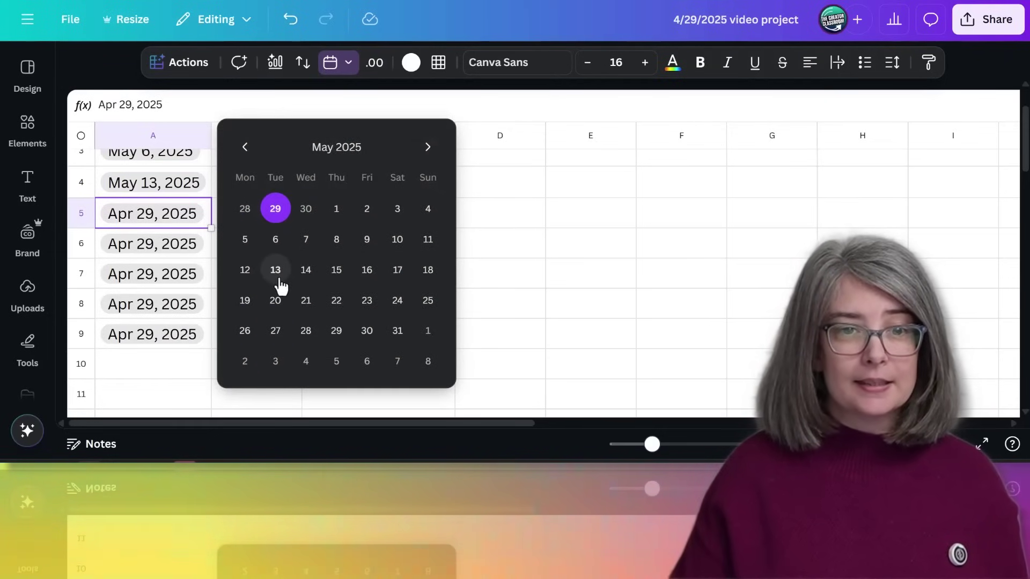
pyautogui.click(276, 303)
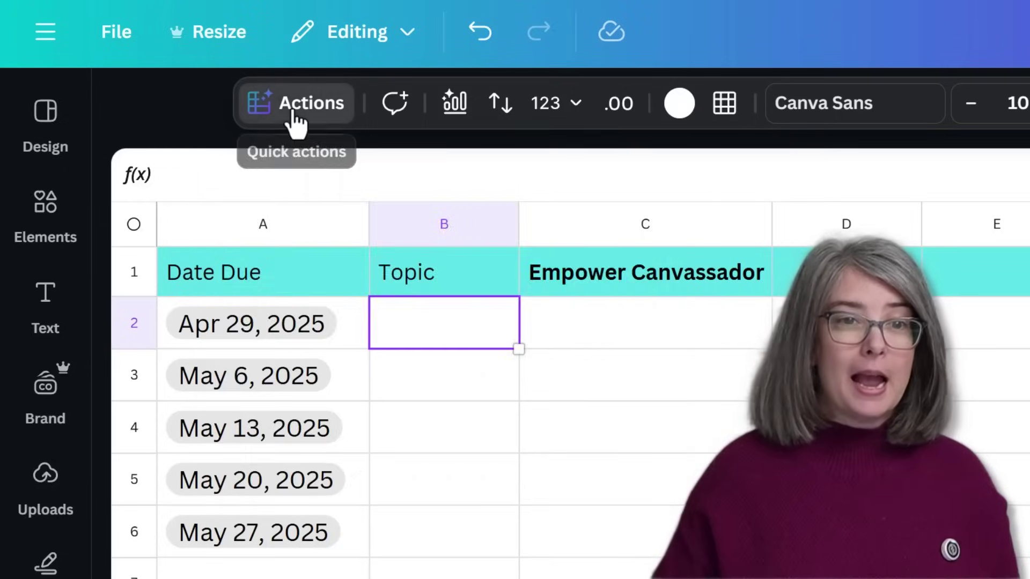
pyautogui.click(191, 63)
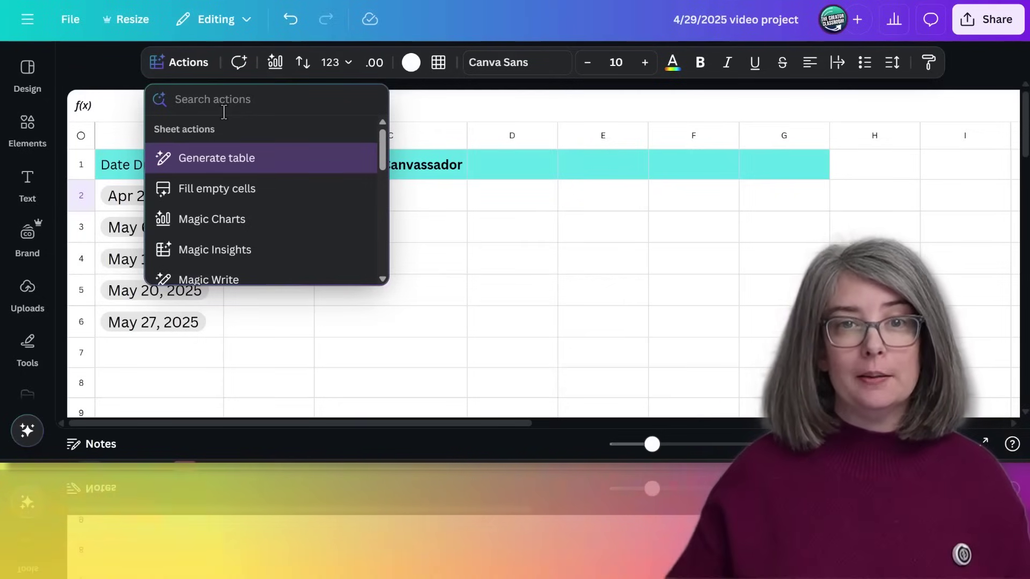
pyautogui.click(457, 371)
# Step: Insert the preset High/Medium/Low dropdown in cell C3
pyautogui.click(349, 240)
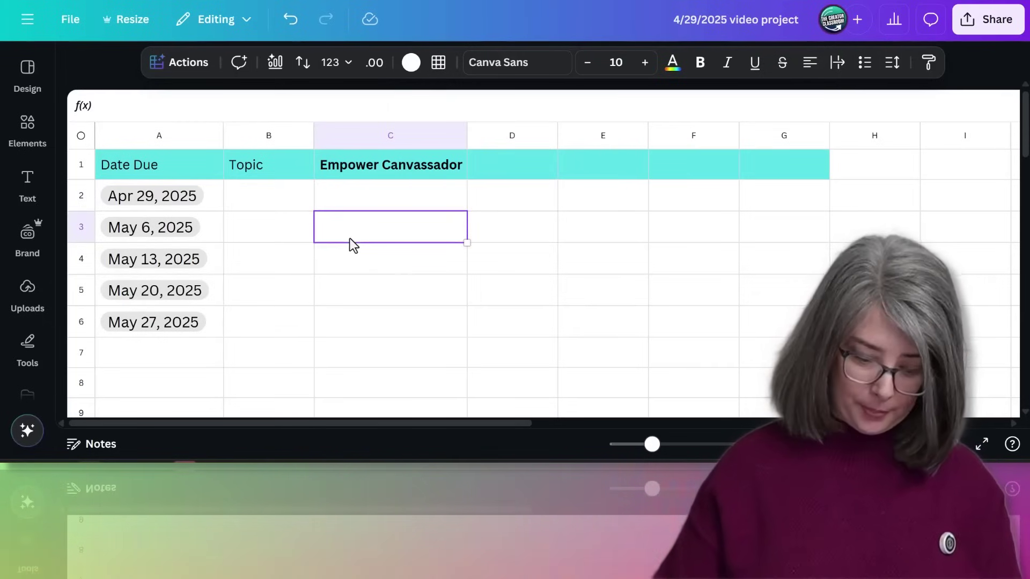
pyautogui.press('/')
pyautogui.write('dr')
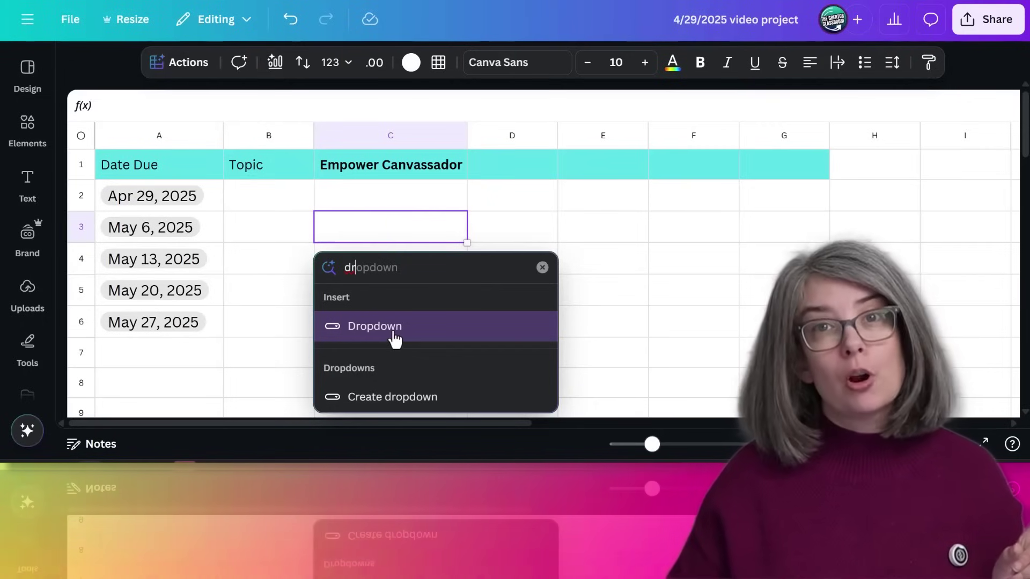
pyautogui.click(395, 338)
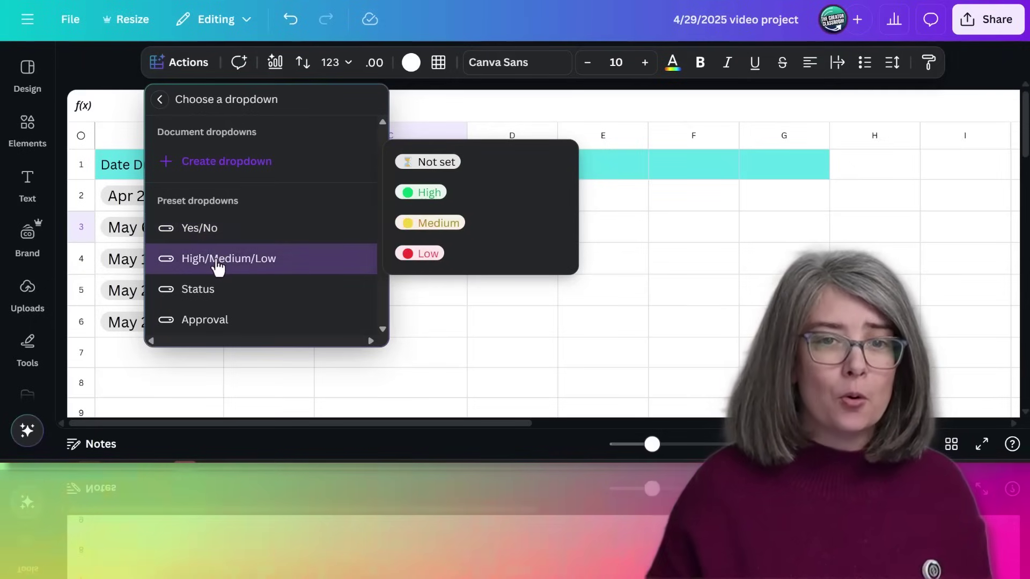
pyautogui.moveTo(208, 290)
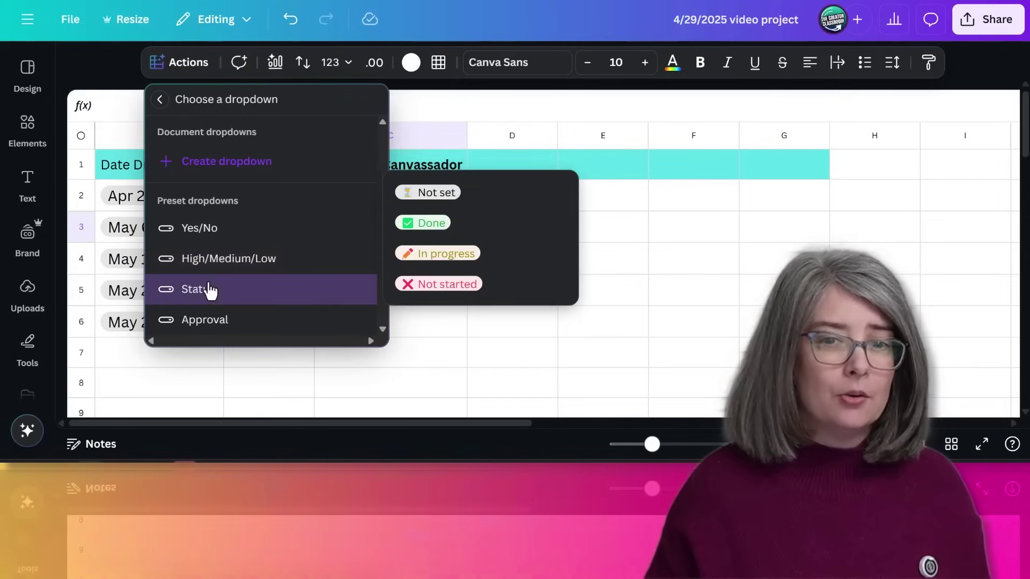
pyautogui.moveTo(208, 320)
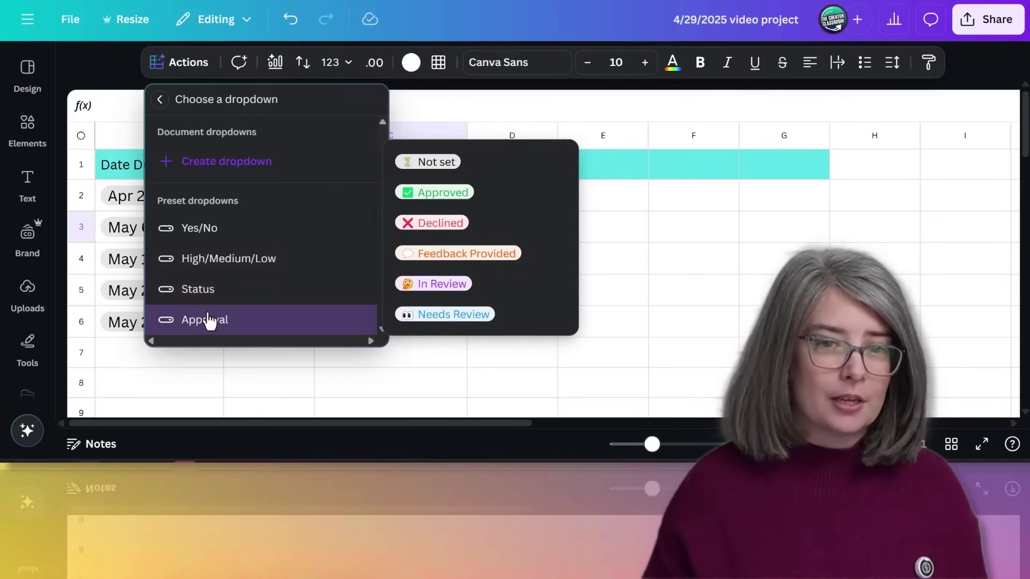
pyautogui.moveTo(244, 255)
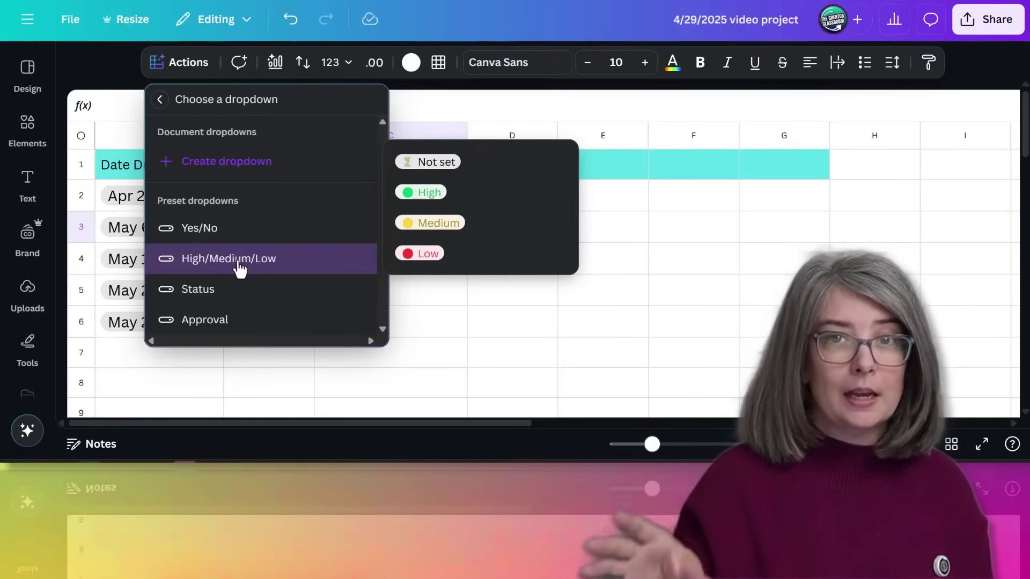
pyautogui.click(239, 263)
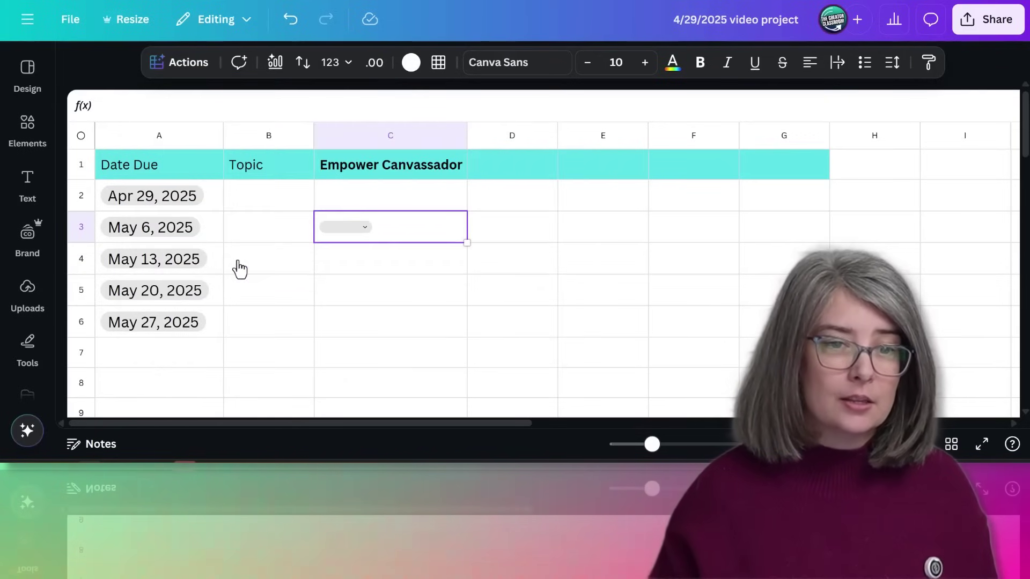
# Step: Rename the High option of the dropdown in C3 to "Love it" and choose it as the cell's value
pyautogui.click(372, 226)
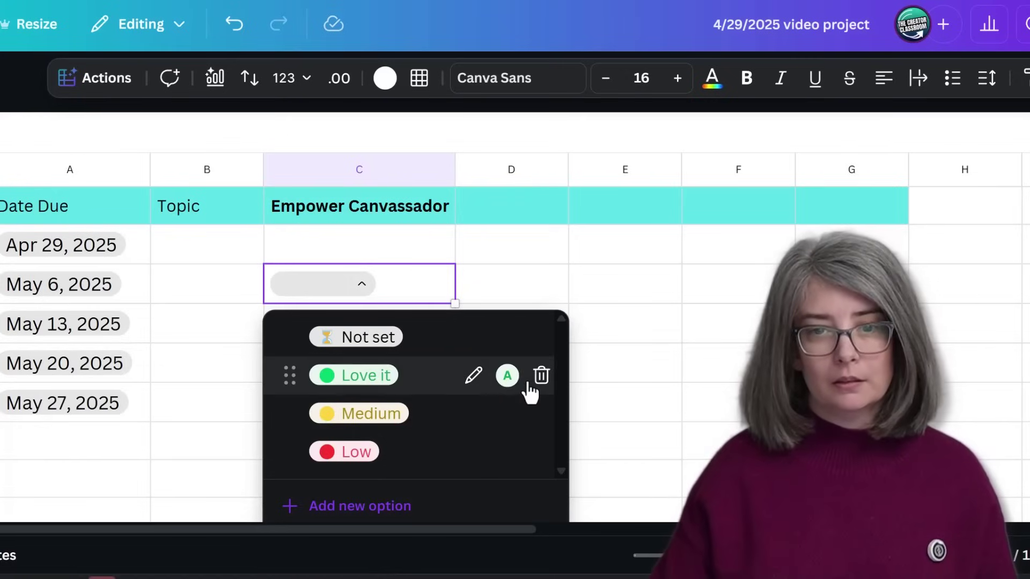
pyautogui.click(335, 381)
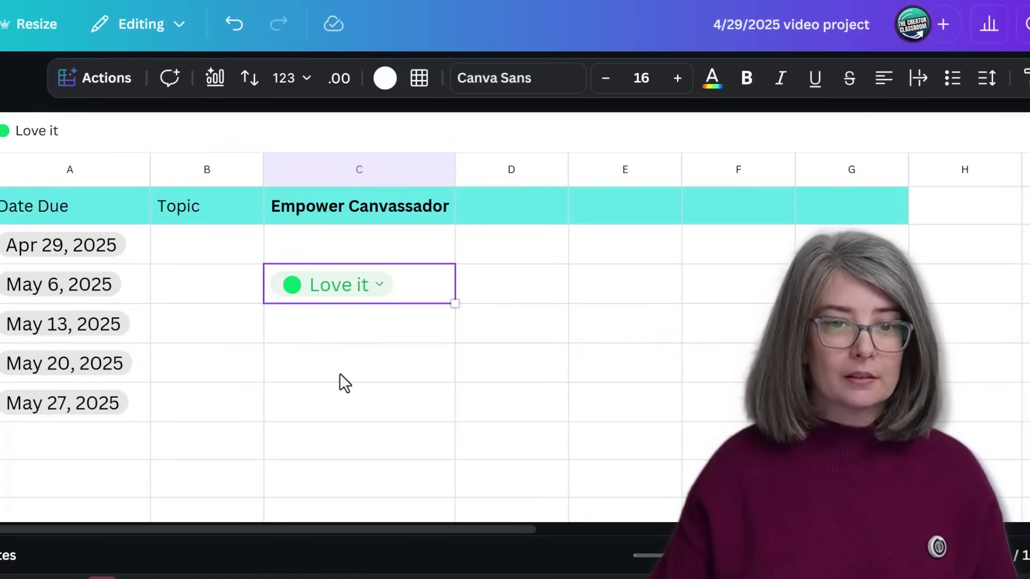
pyautogui.click(376, 287)
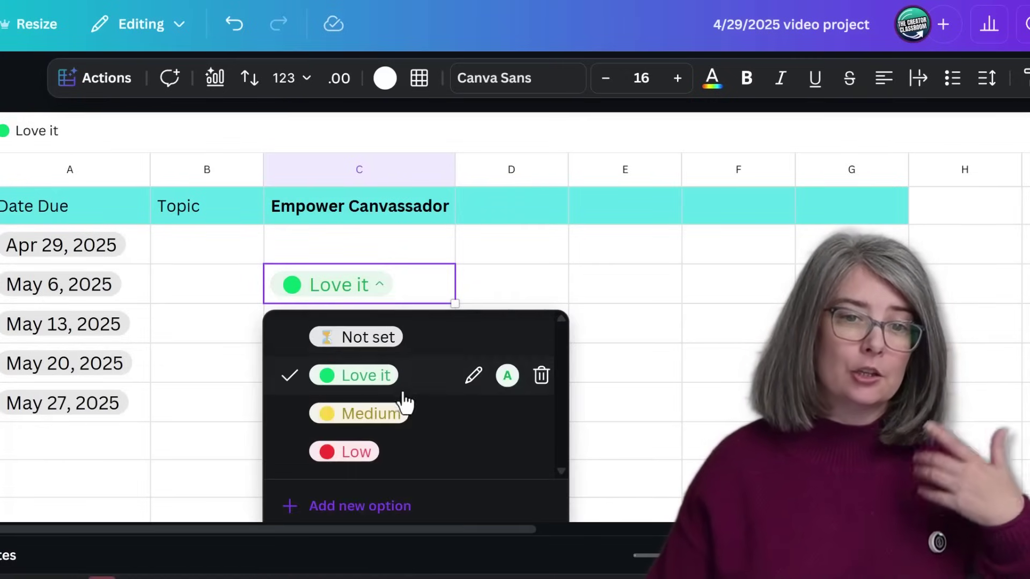
pyautogui.click(478, 292)
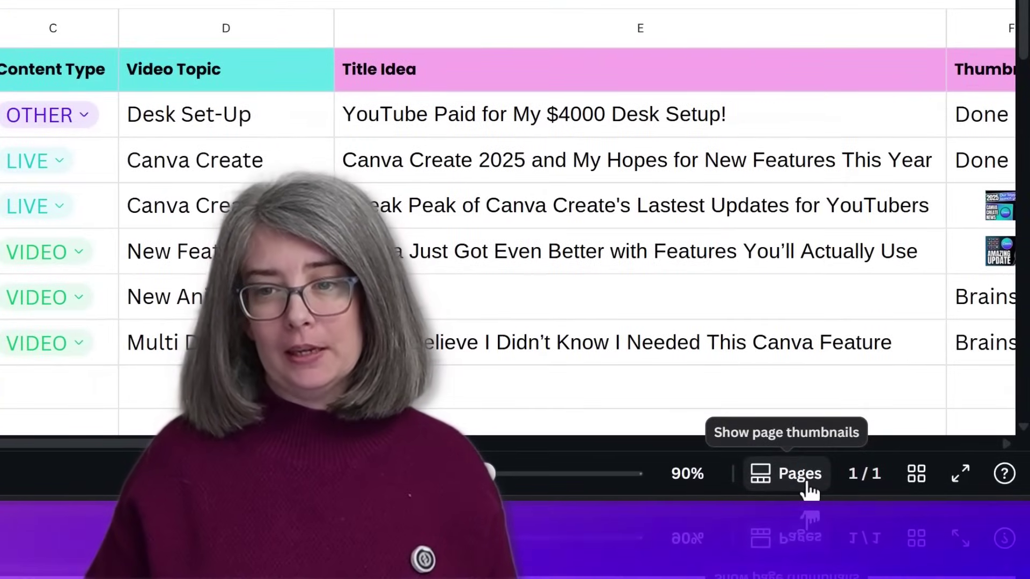
# Step: Add a Whiteboard page after the sheet in the same design and hide the page thumbnails
pyautogui.click(799, 474)
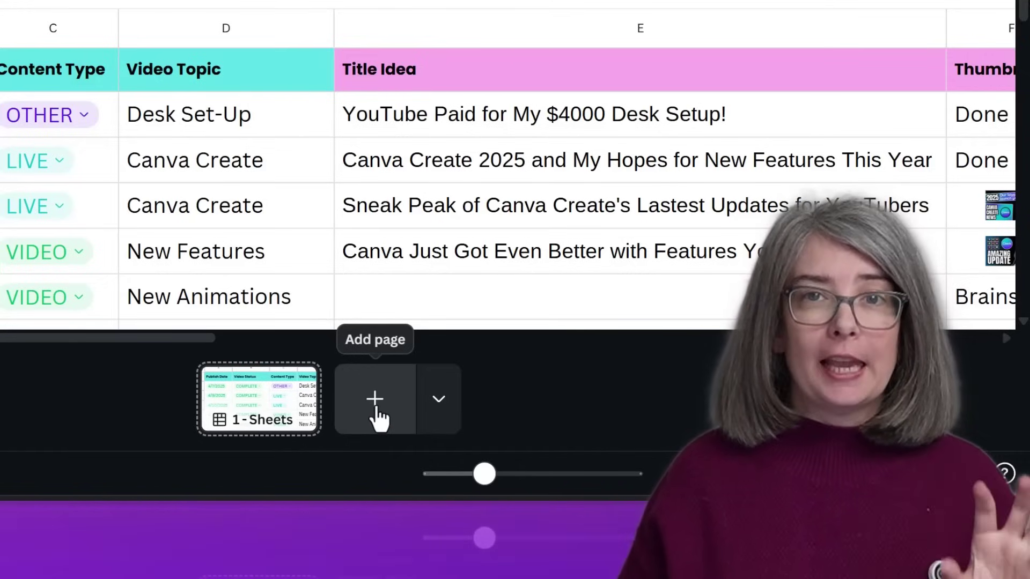
pyautogui.click(439, 422)
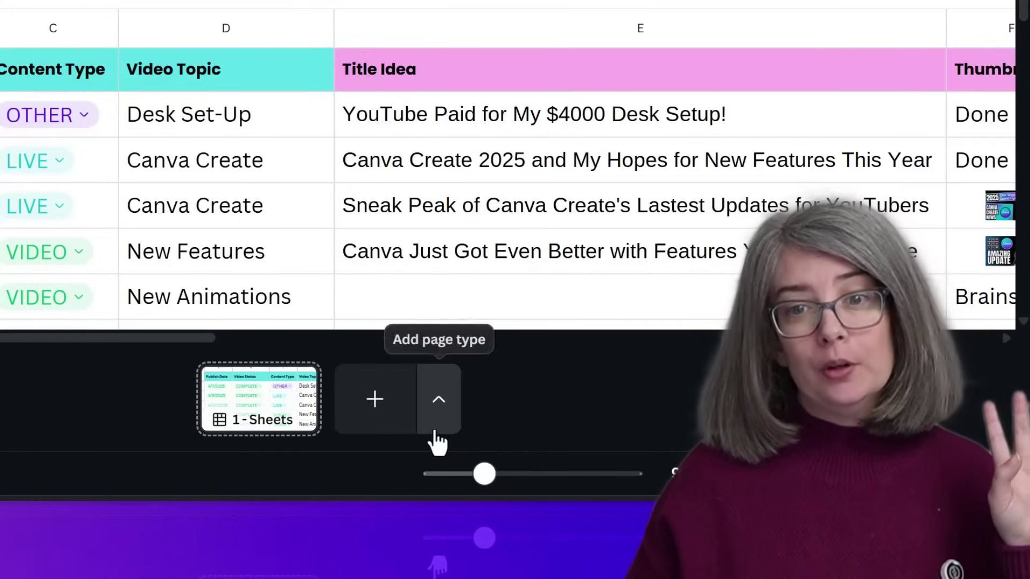
pyautogui.click(435, 426)
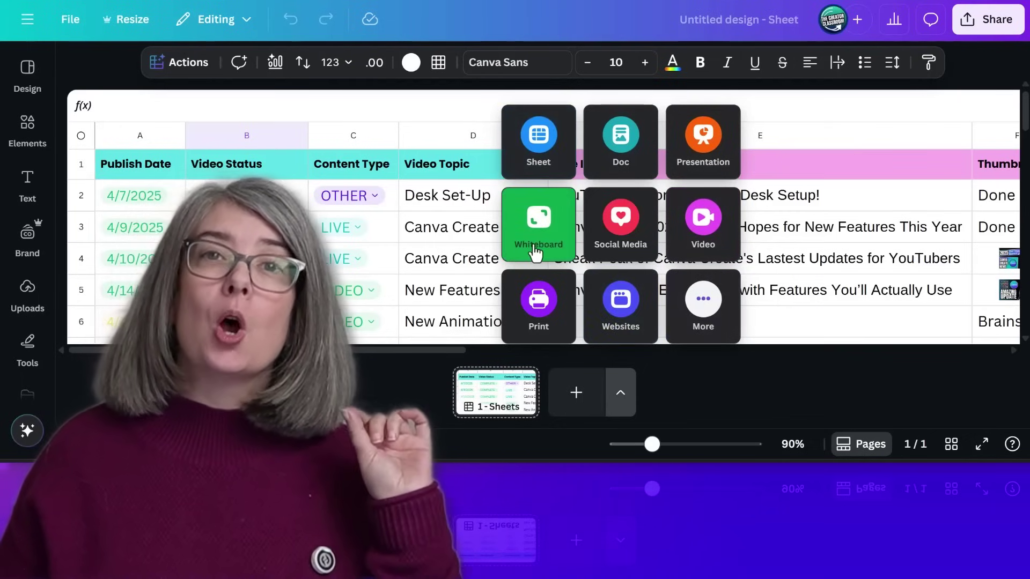
pyautogui.click(535, 249)
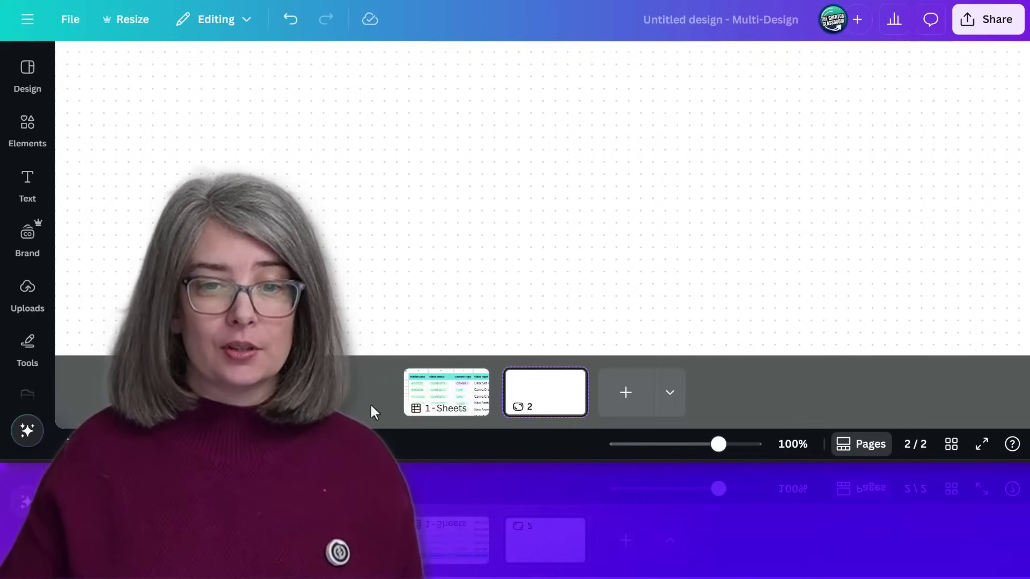
pyautogui.click(851, 448)
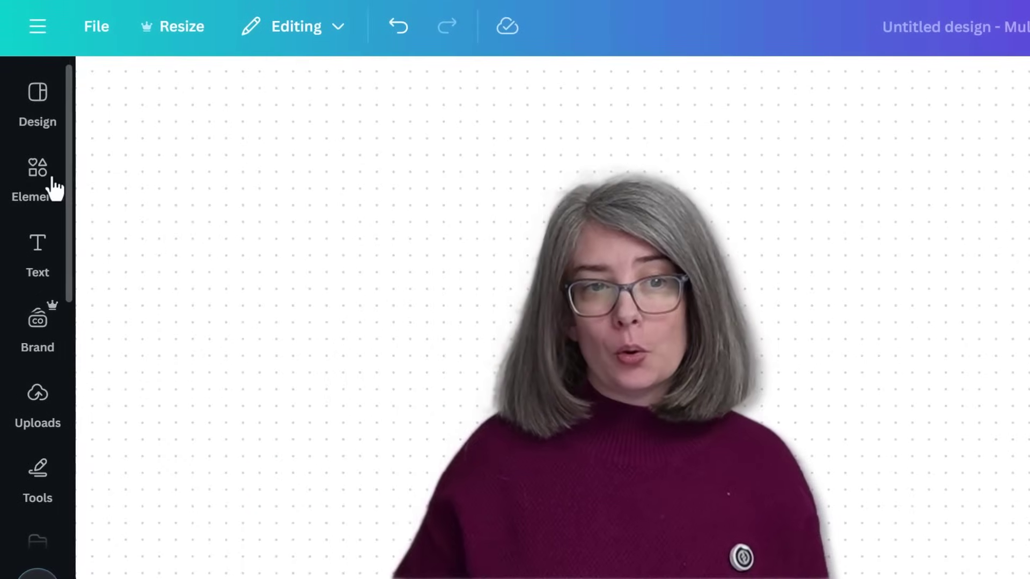
# Step: Place a yellow sticky note on the whiteboard and add two more beside it to form a row of three
pyautogui.click(53, 182)
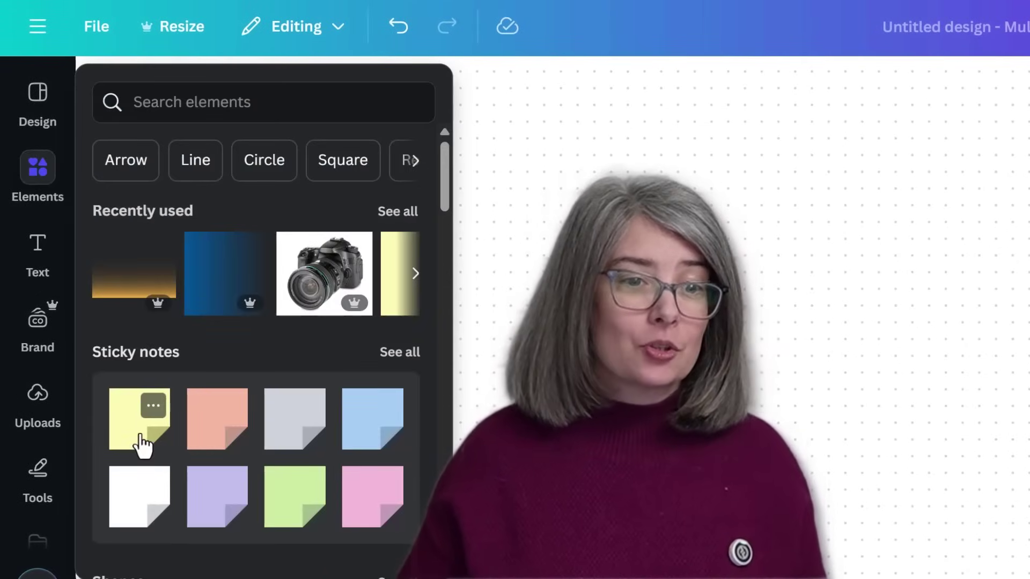
pyautogui.click(142, 445)
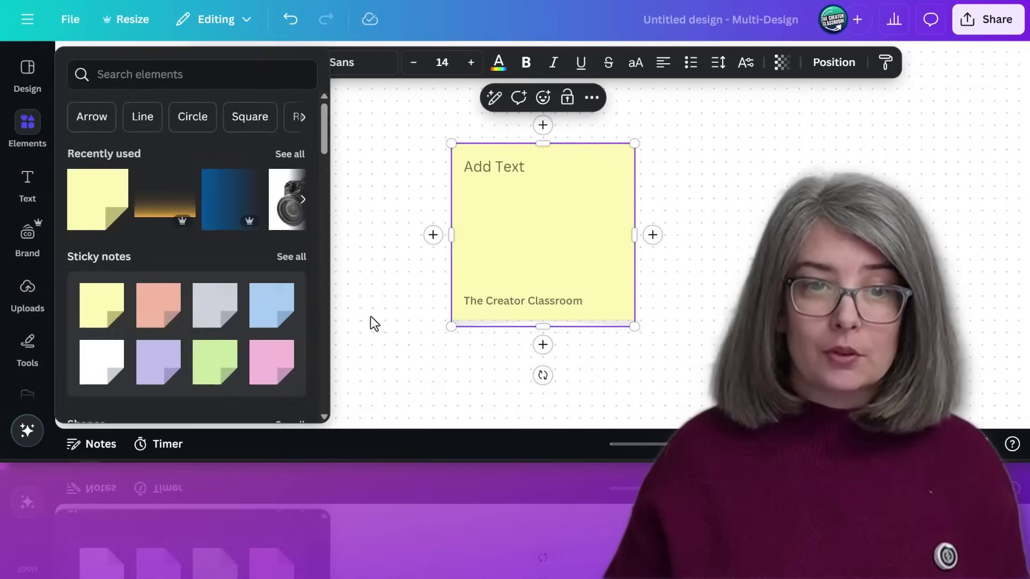
pyautogui.hscroll(5, 347, 242)
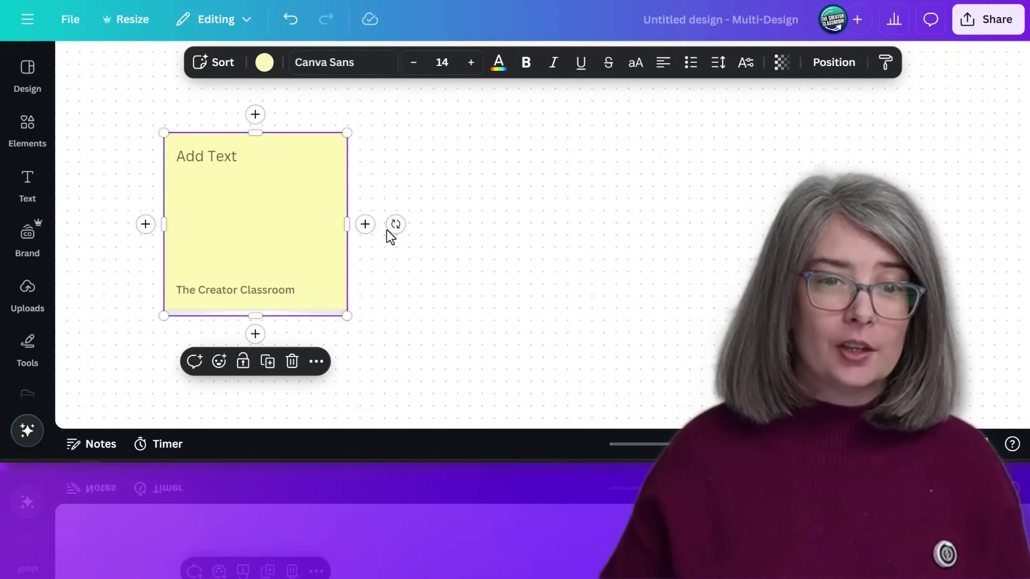
pyautogui.click(365, 224)
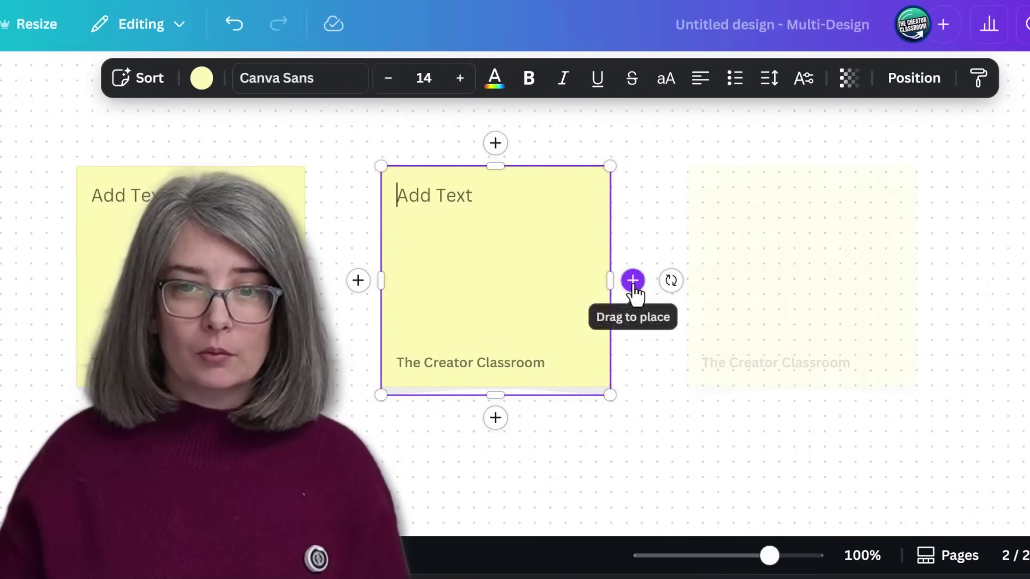
pyautogui.click(633, 280)
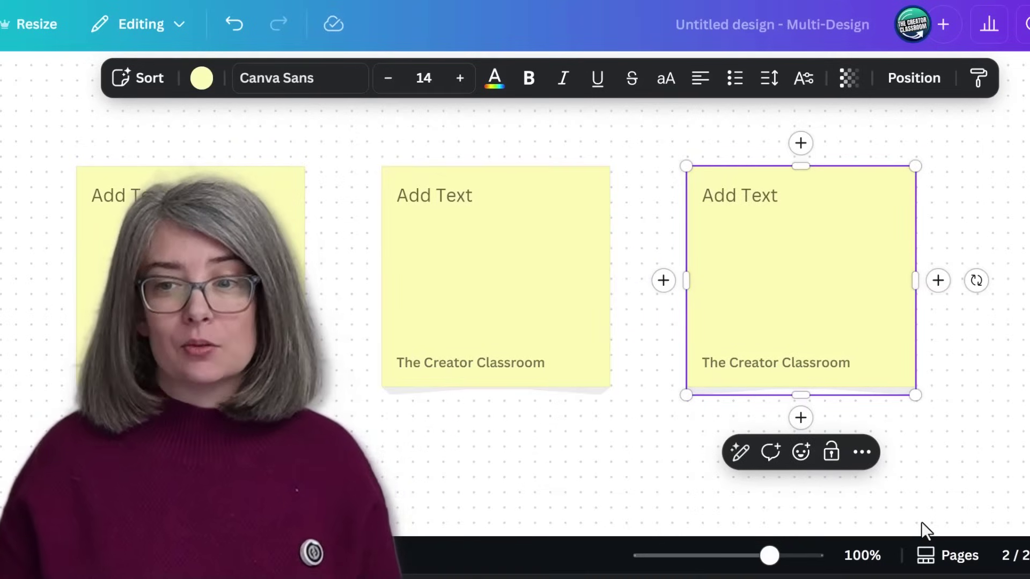
# Step: Write "Video Highlight update" on the first sticky note of the row
pyautogui.moveTo(769, 556)
pyautogui.mouseDown()
pyautogui.moveTo(691, 558)
pyautogui.moveTo(774, 556)
pyautogui.mouseUp()
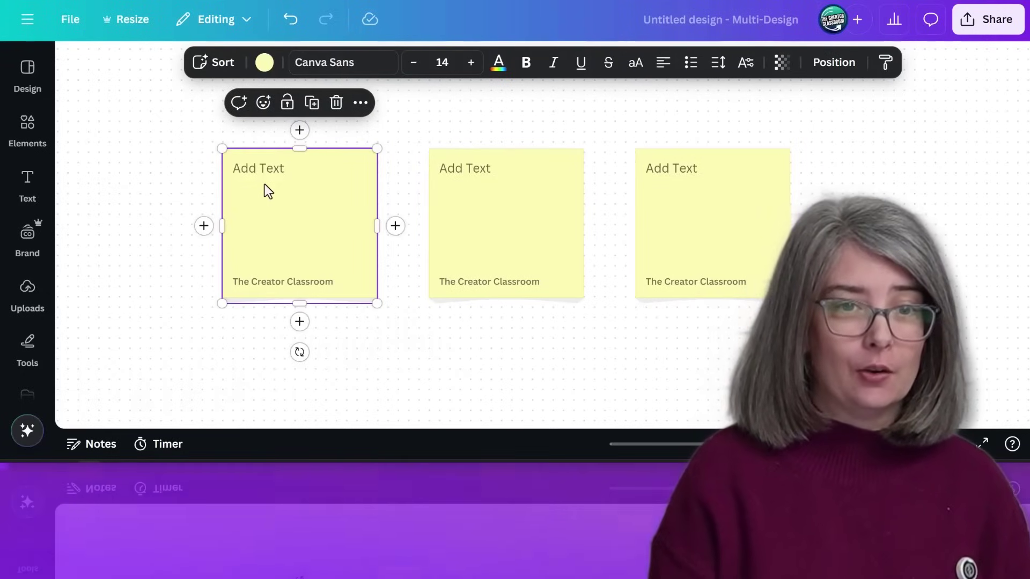
pyautogui.click(266, 171)
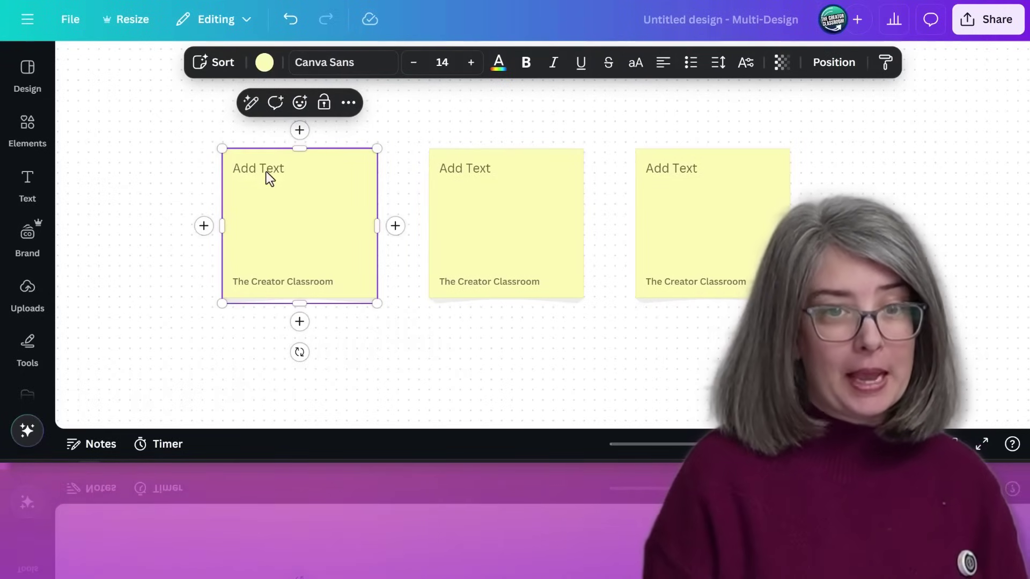
pyautogui.write('Vide')
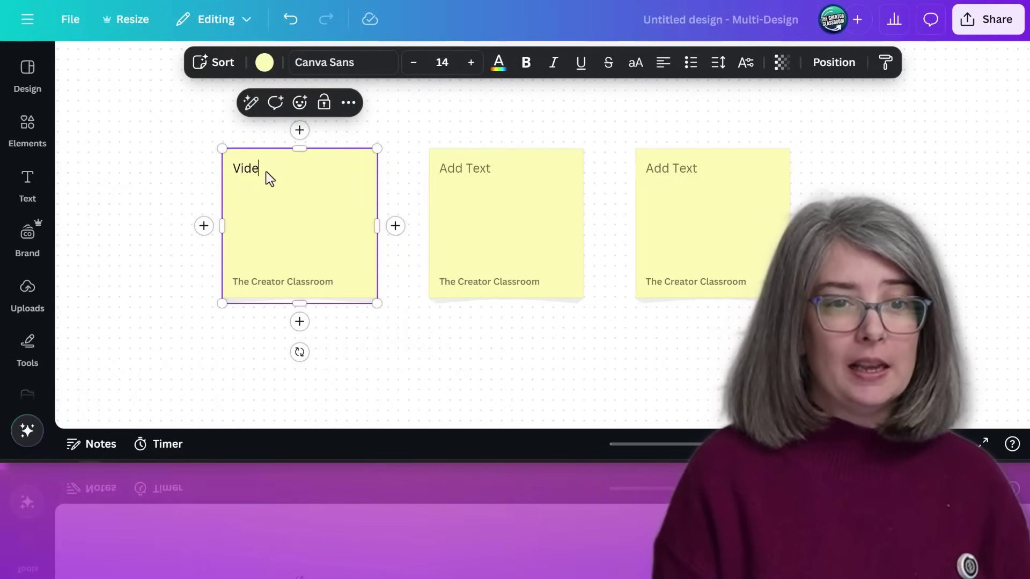
pyautogui.write('o Highlight updat')
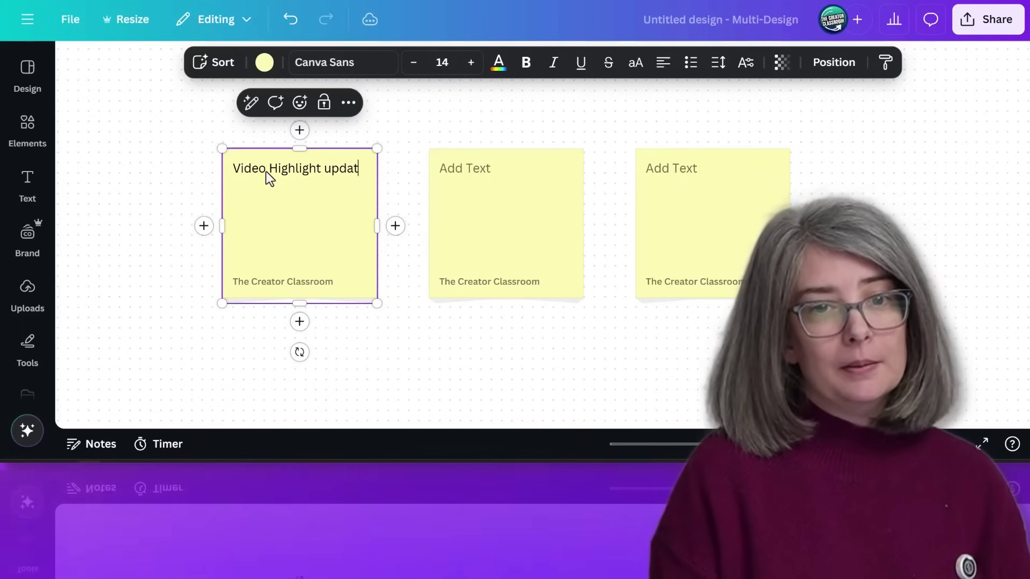
pyautogui.write('e')
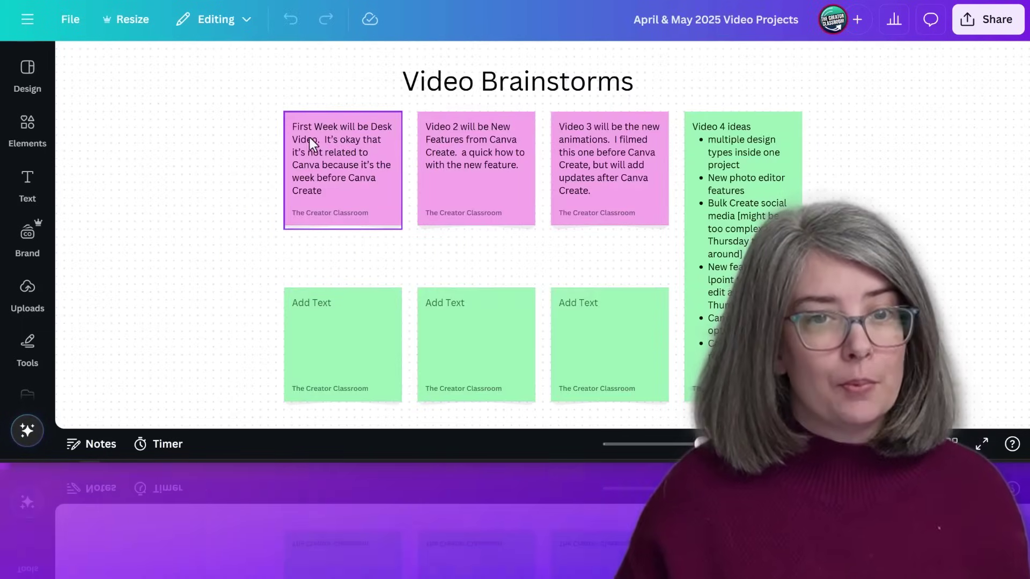
# Step: Examine the three pink sticky notes with the first three video plans on the Video Brainstorms whiteboard
pyautogui.click(311, 140)
pyautogui.click(210, 173)
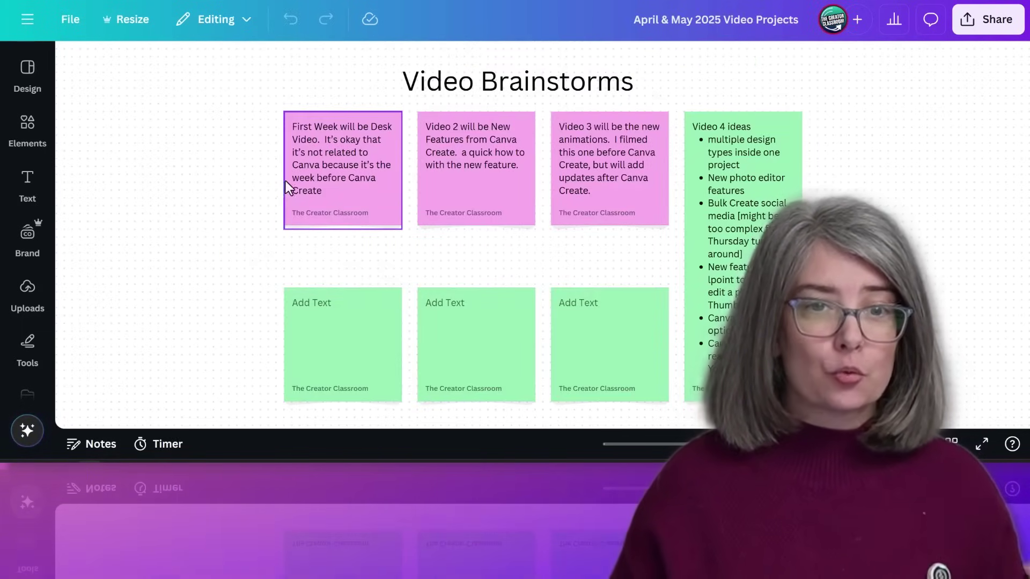
pyautogui.click(333, 190)
pyautogui.click(461, 183)
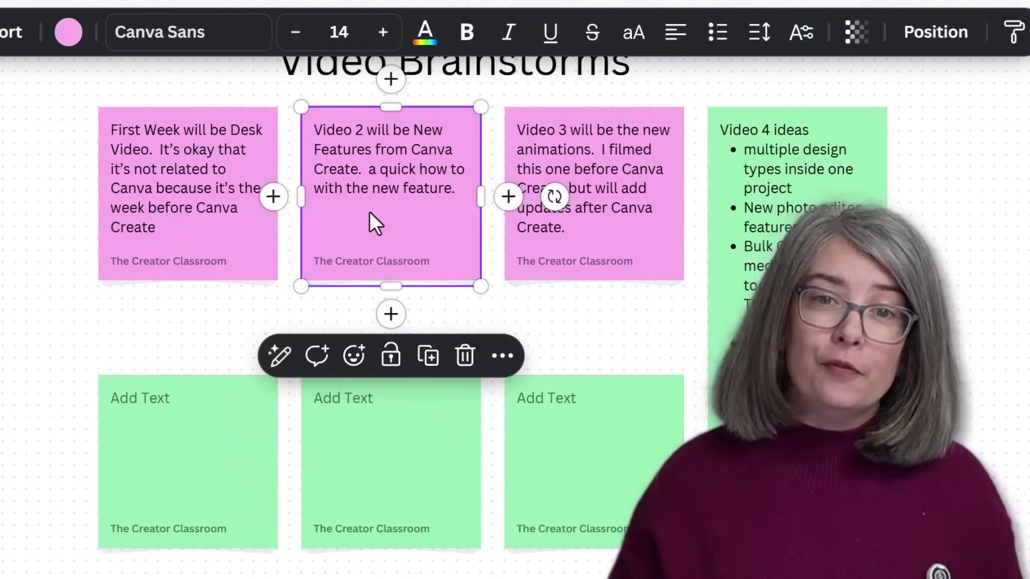
pyautogui.click(648, 234)
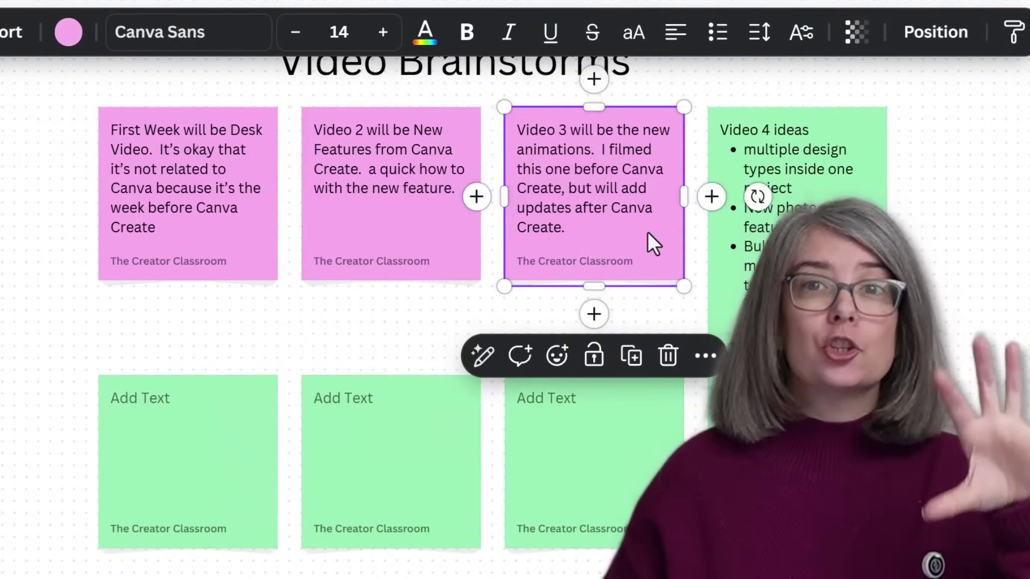
# Step: Add "Video Highlight Updates" as a last bullet on the green Video 4 ideas note
pyautogui.click(855, 209)
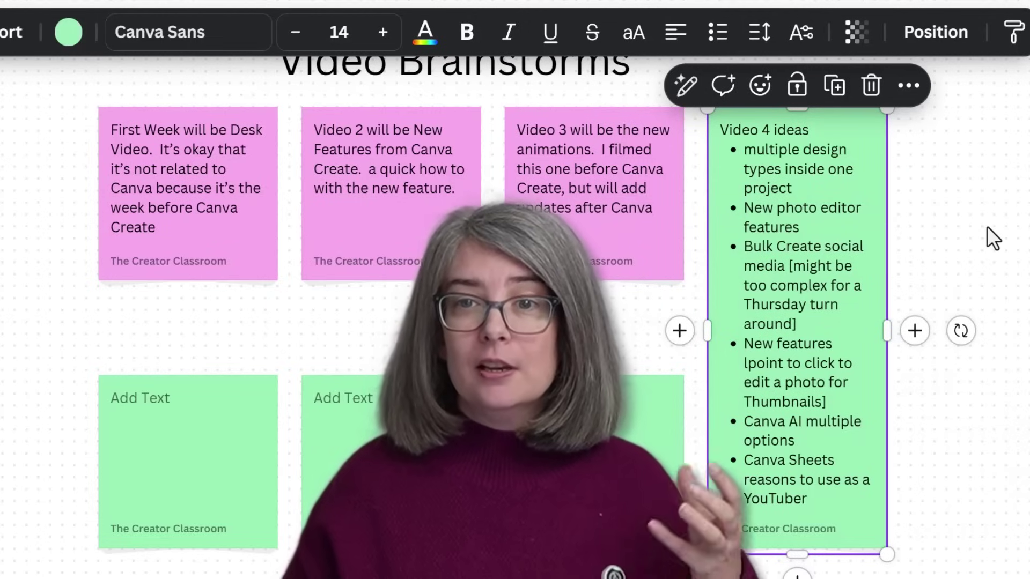
pyautogui.click(987, 226)
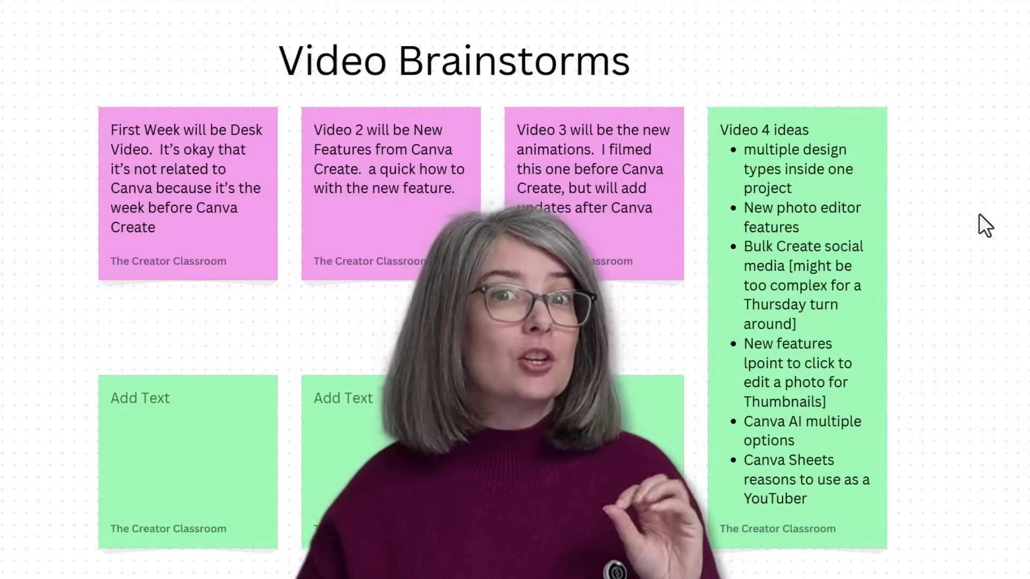
pyautogui.click(772, 280)
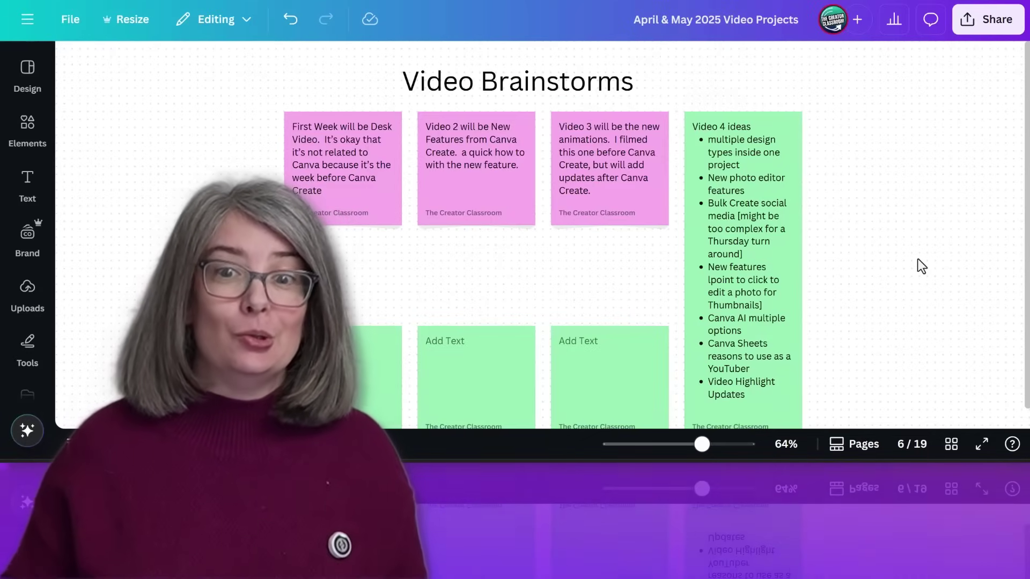
# Step: Generate a summary of all the yellow sticky notes on the brainstorm whiteboard on page 7
pyautogui.click(860, 454)
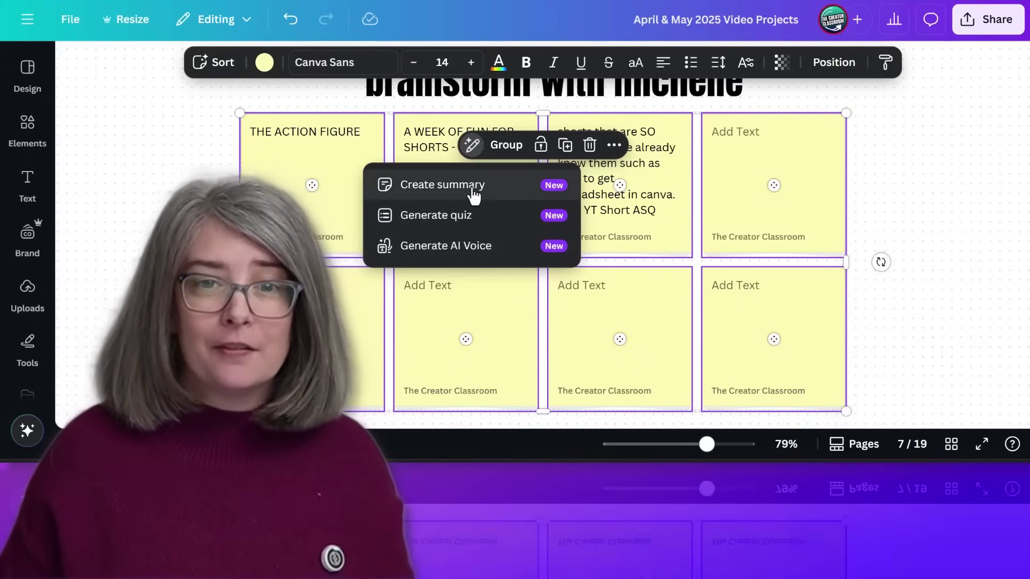
pyautogui.click(474, 188)
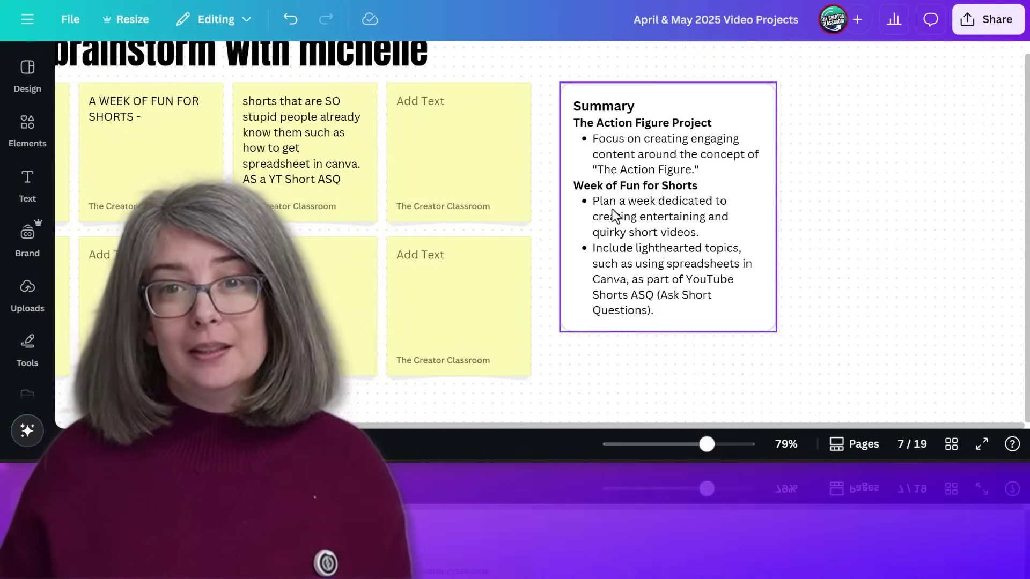
pyautogui.click(612, 209)
pyautogui.tripleClick(637, 209)
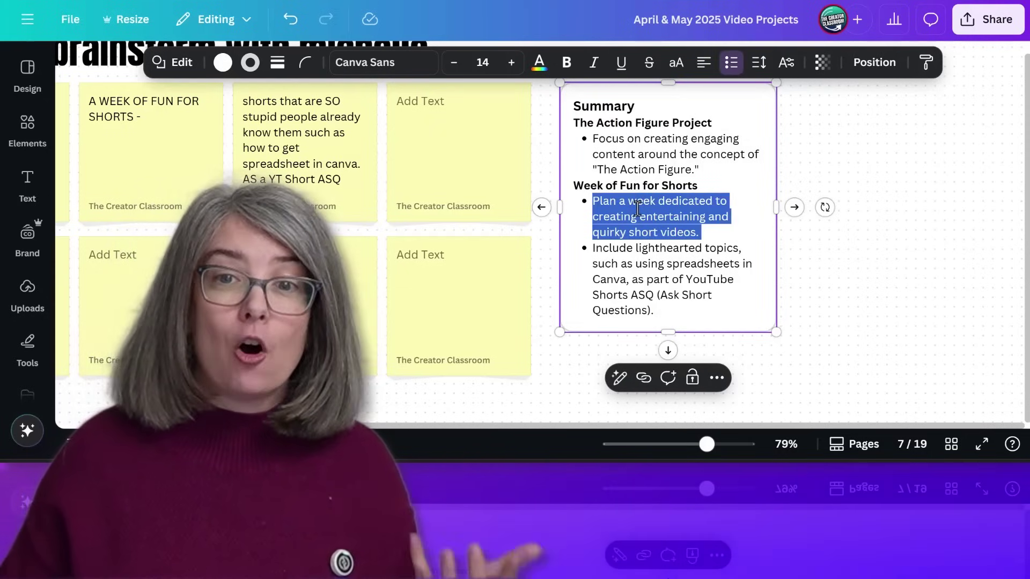
pyautogui.click(865, 265)
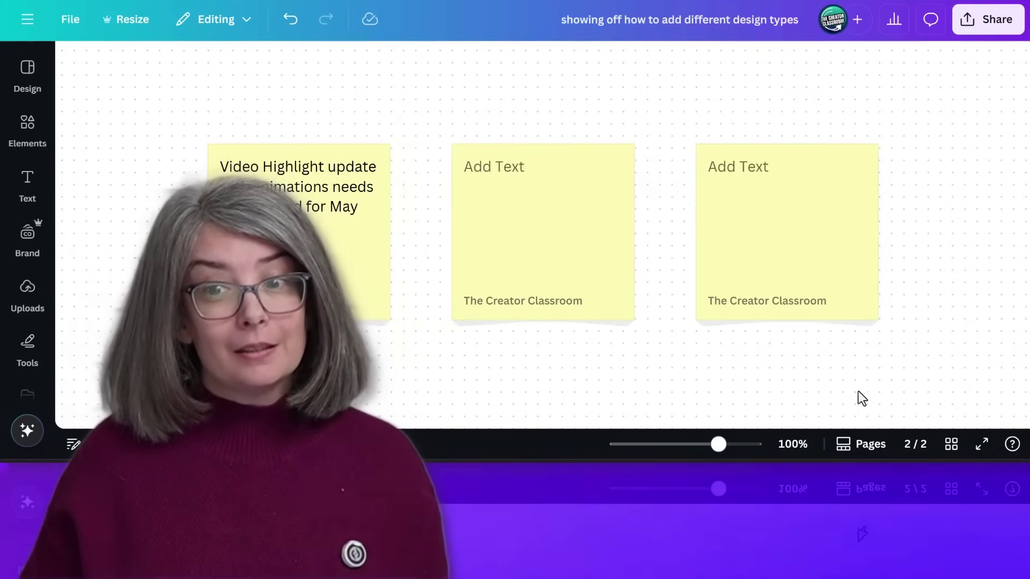
# Step: Add a Doc page after the whiteboard page and open it for editing with the page thumbnails hidden
pyautogui.click(855, 450)
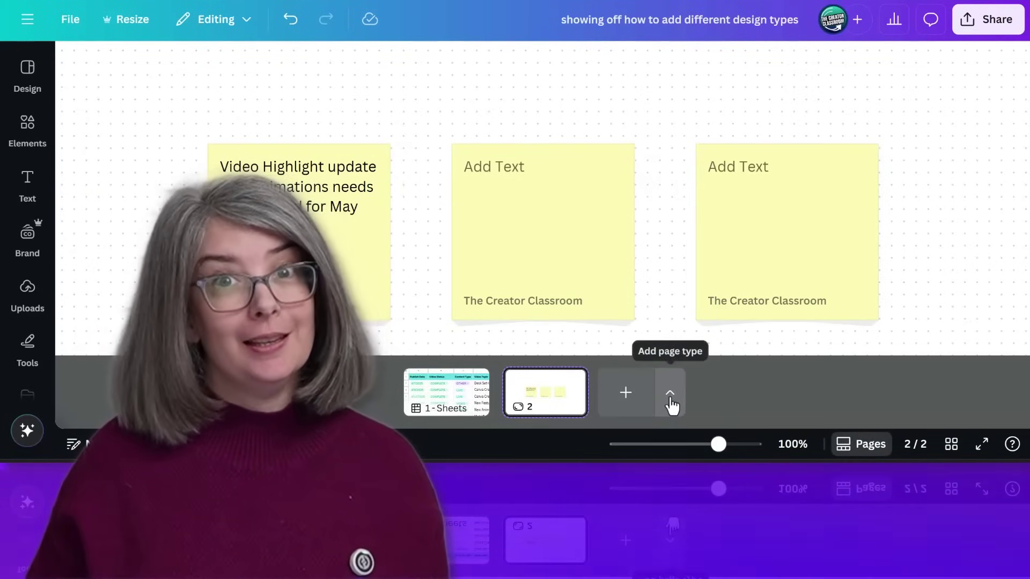
pyautogui.click(952, 446)
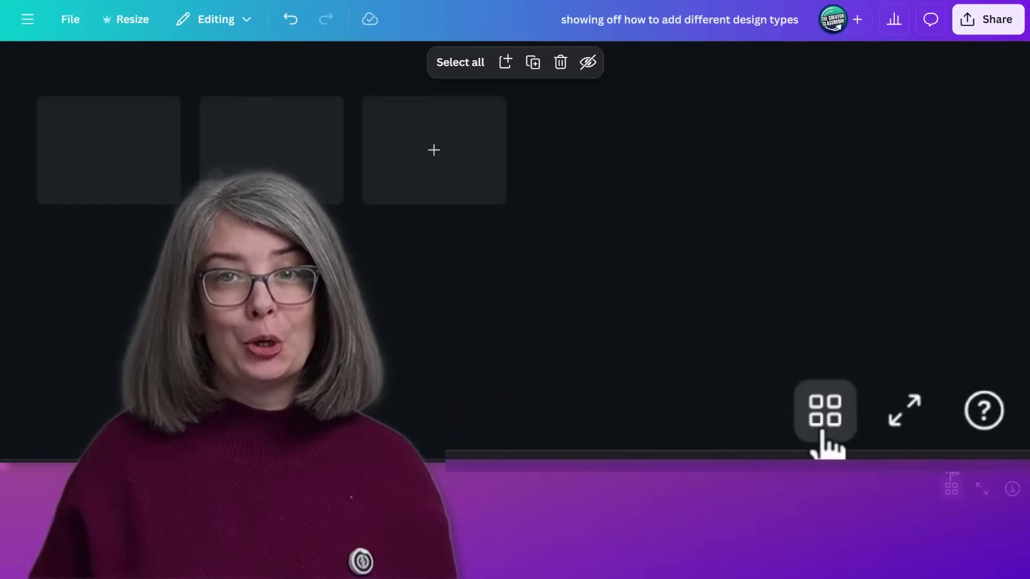
pyautogui.click(491, 156)
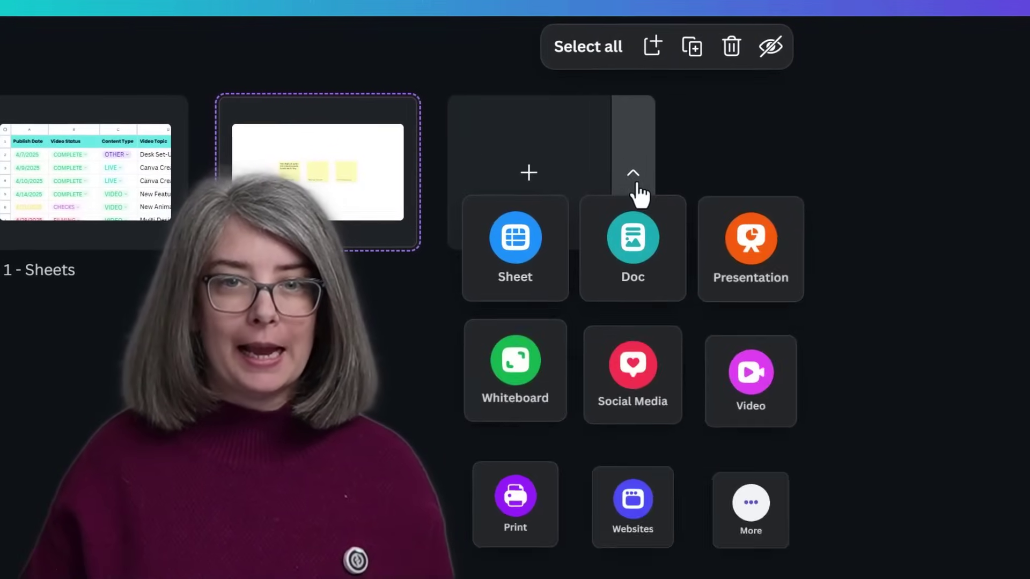
pyautogui.click(514, 291)
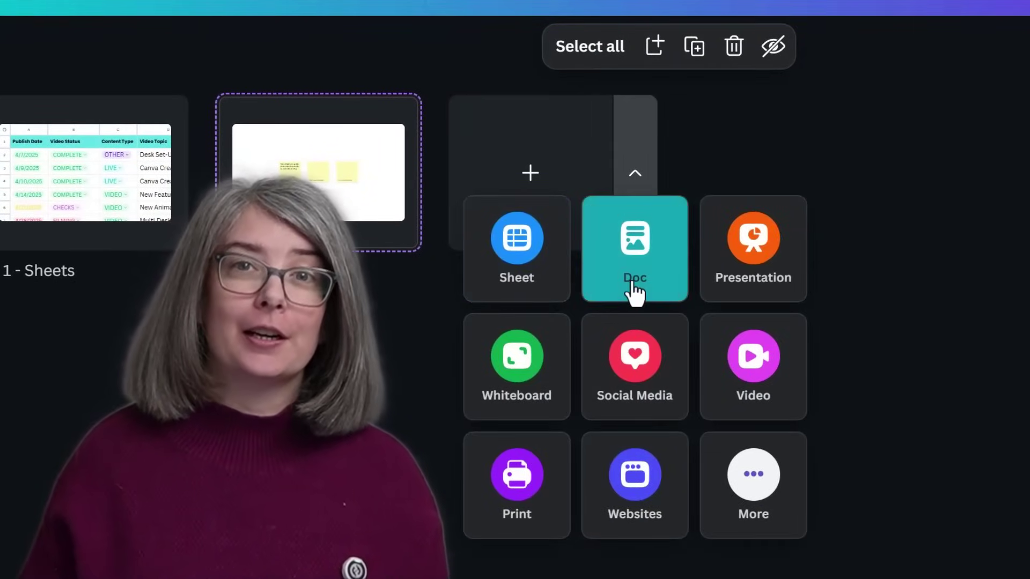
pyautogui.click(635, 292)
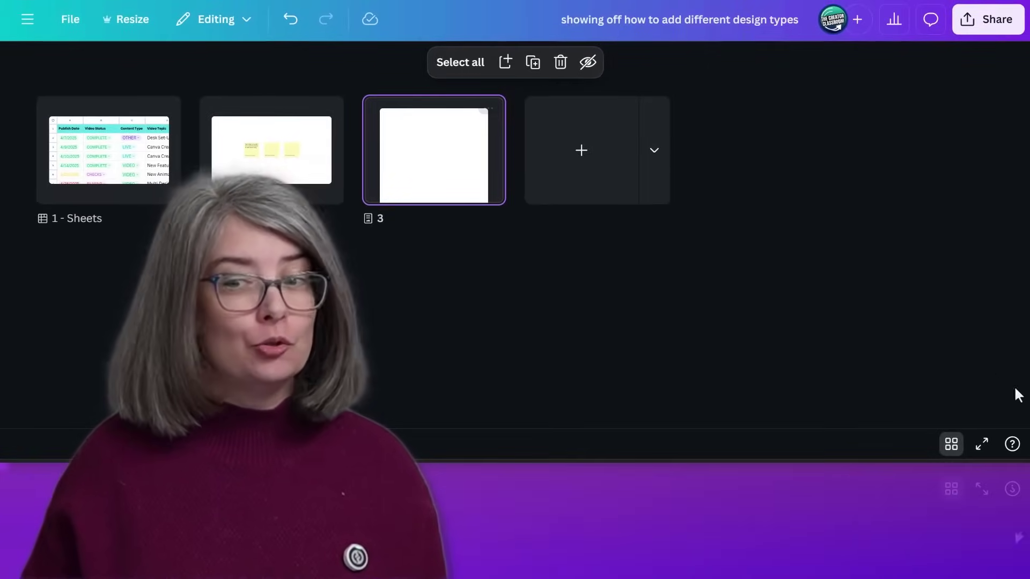
pyautogui.click(951, 445)
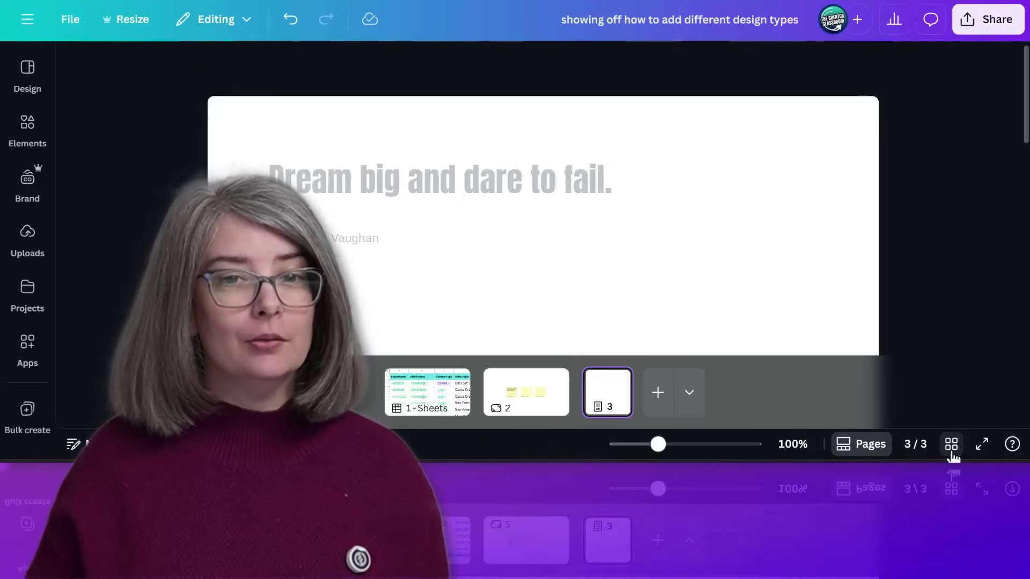
pyautogui.click(867, 453)
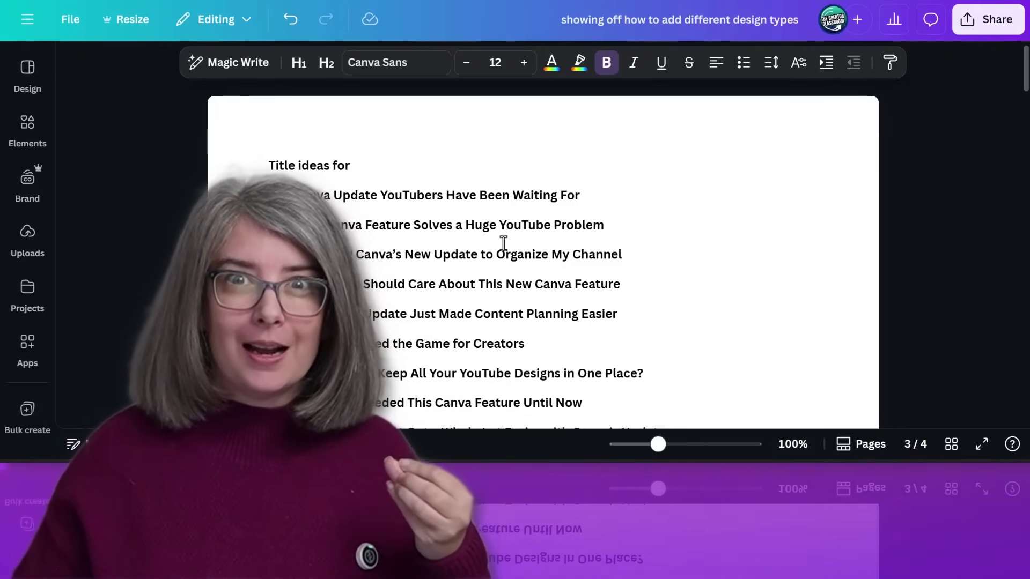
# Step: Ask Magic Write "which 5 titles are the best" about the whole list of title ideas in the doc
pyautogui.scroll(-3, 503, 242)
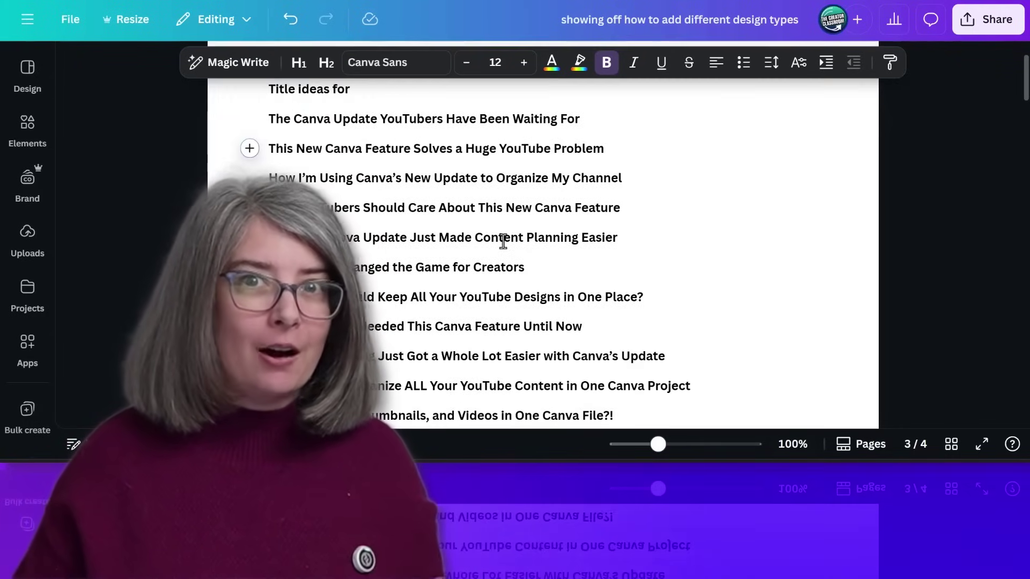
pyautogui.scroll(-15, 503, 242)
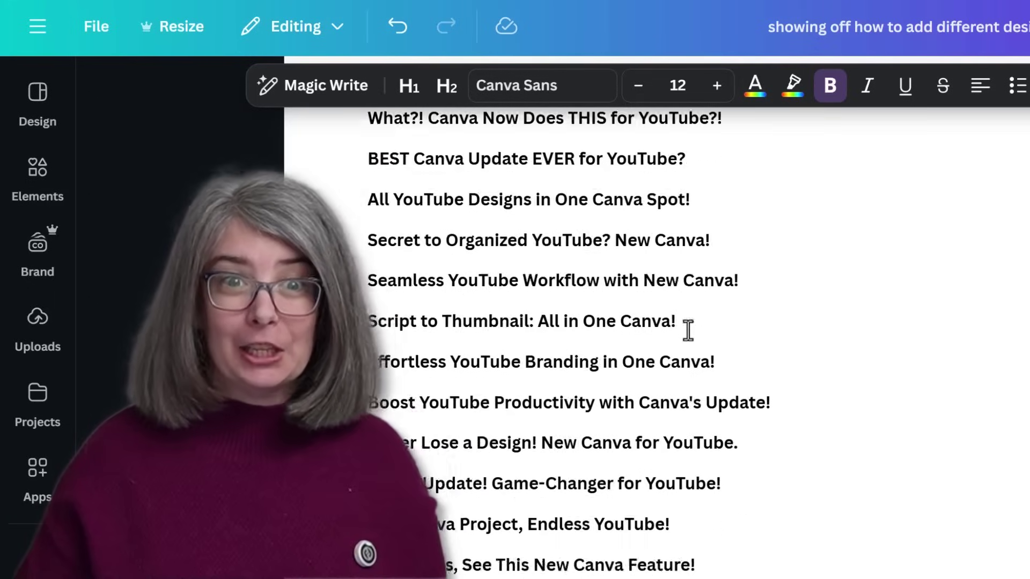
pyautogui.scroll(-15, 688, 331)
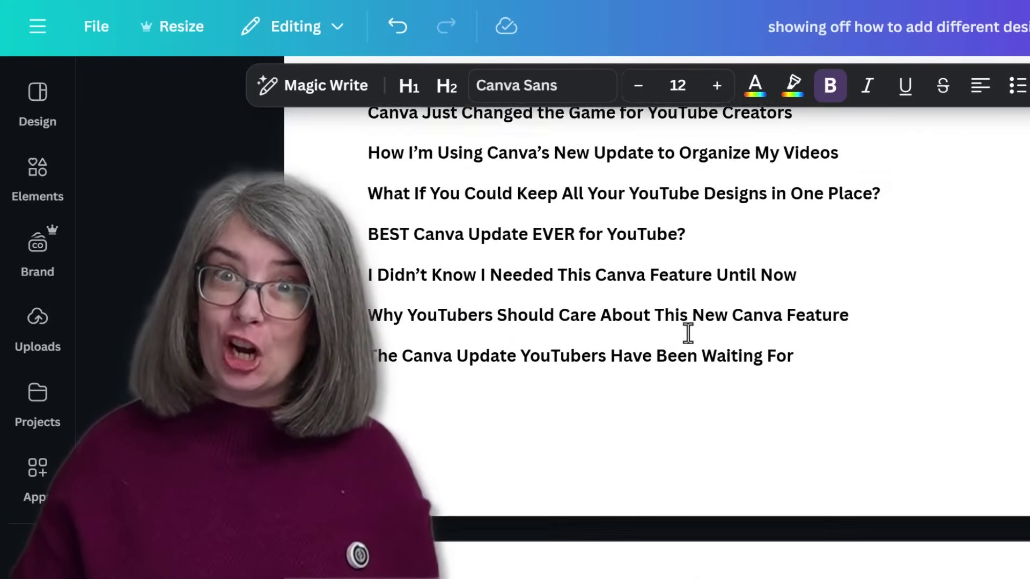
pyautogui.scroll(-2, 688, 332)
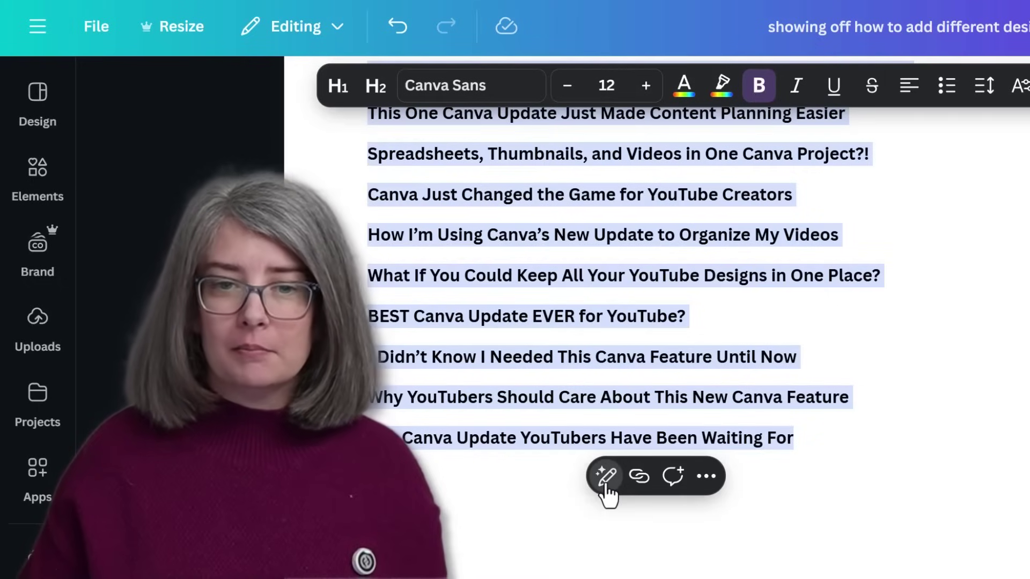
pyautogui.click(606, 483)
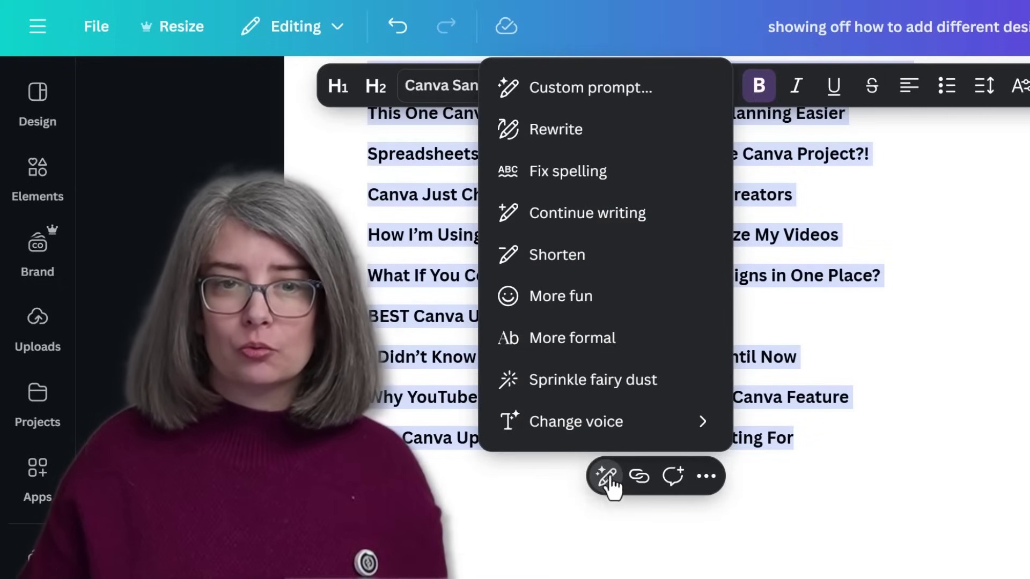
pyautogui.click(617, 97)
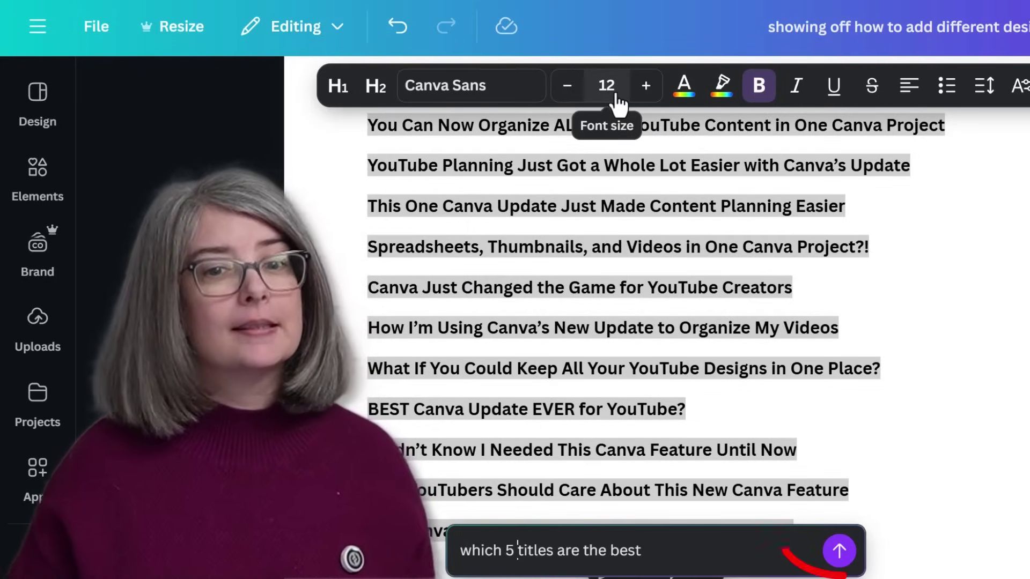
pyautogui.click(838, 552)
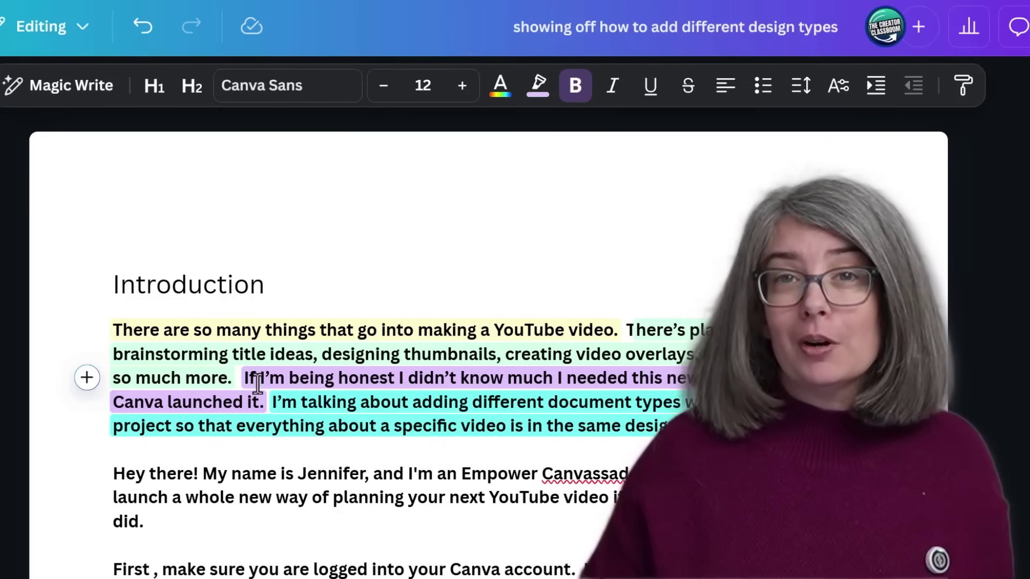
# Step: Read through the video script doc, from the introduction to the Canva Sheets skills list and the notes on further page types
pyautogui.scroll(-10, 259, 383)
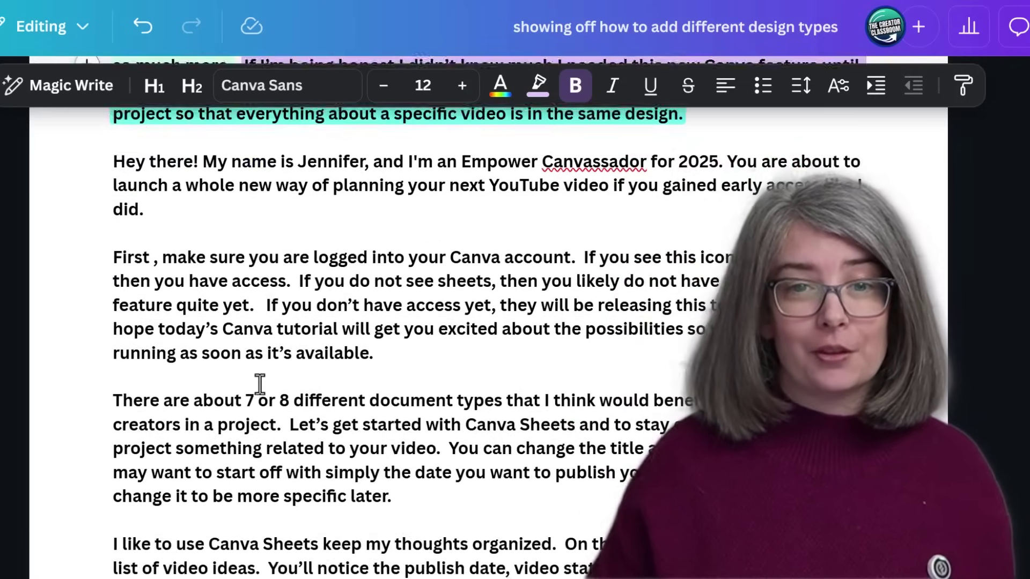
pyautogui.scroll(-2, 260, 383)
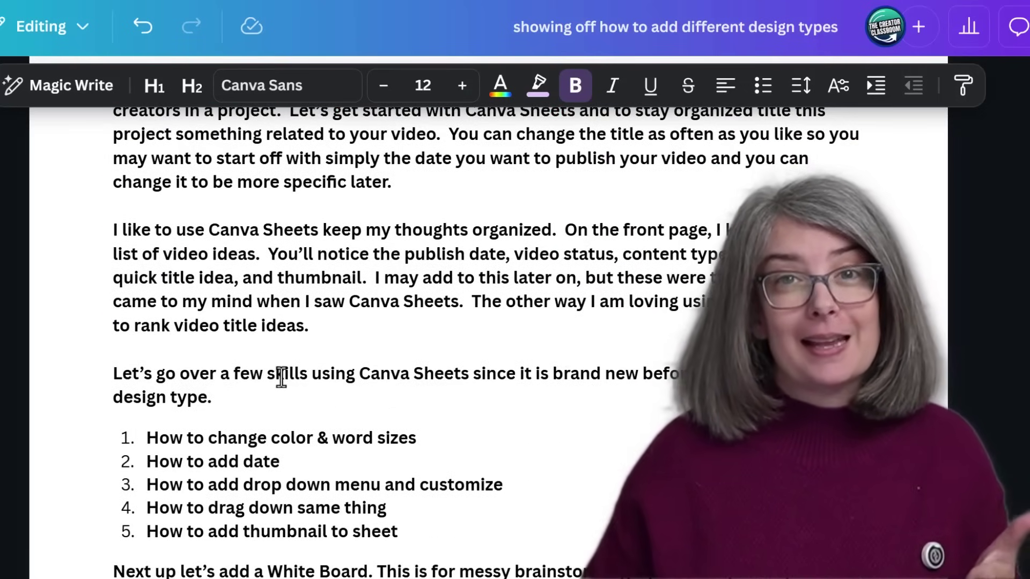
pyautogui.scroll(-8, 281, 377)
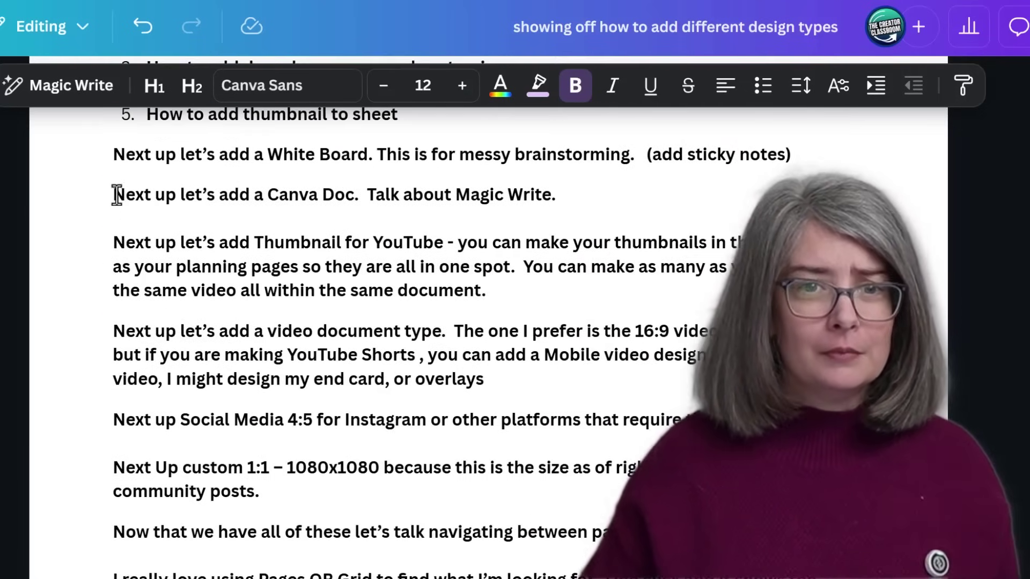
pyautogui.moveTo(566, 199); pyautogui.dragTo(566, 201)
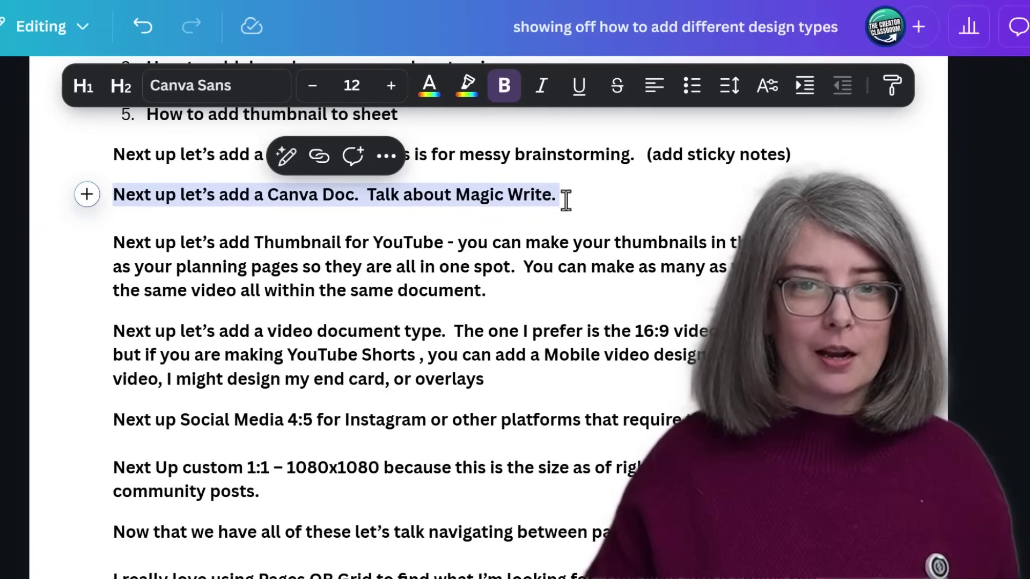
pyautogui.click(557, 211)
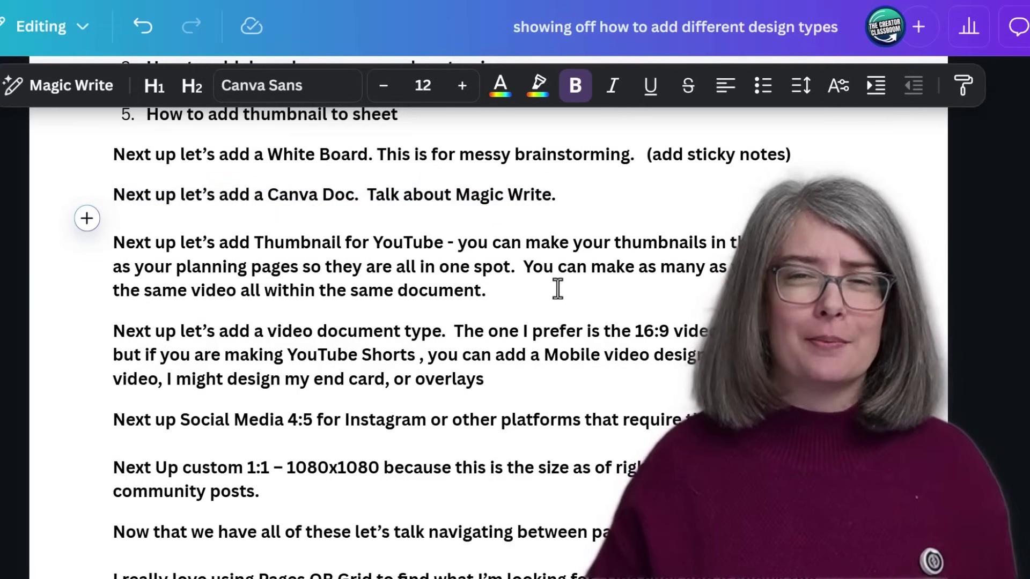
pyautogui.scroll(15, 558, 288)
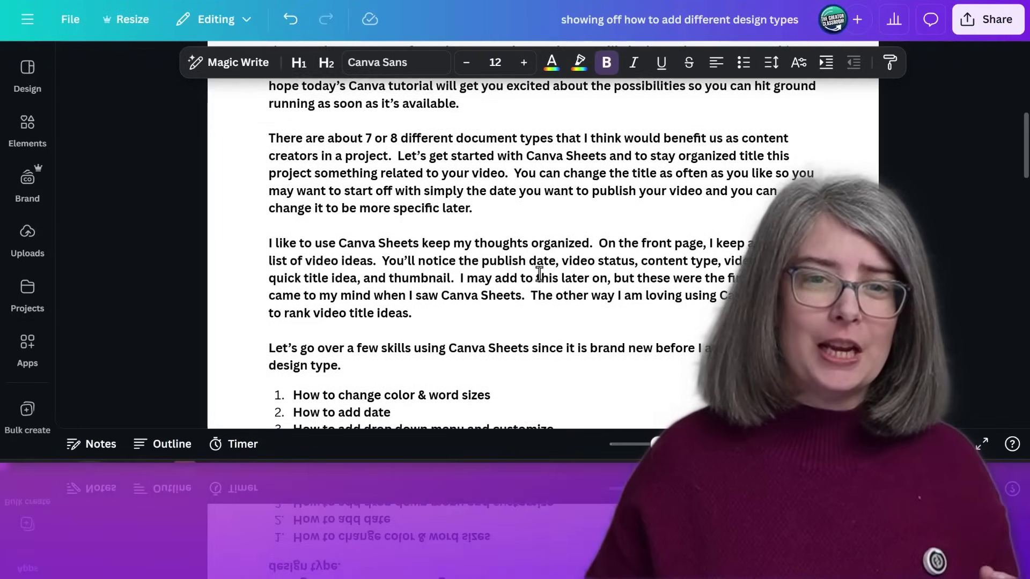
pyautogui.scroll(-3, 539, 273)
pyautogui.moveTo(292, 244); pyautogui.dragTo(474, 295)
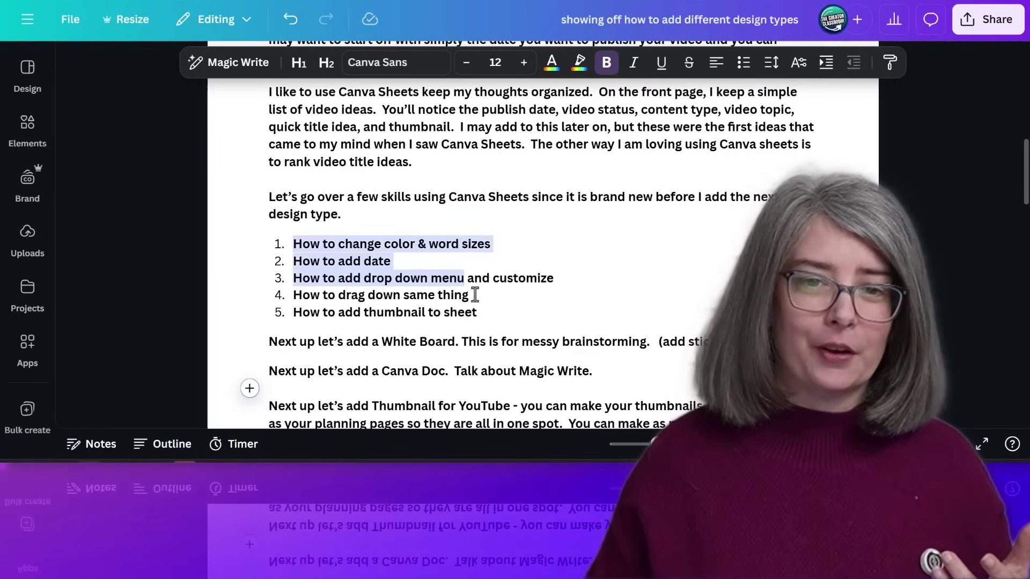
pyautogui.click(540, 317)
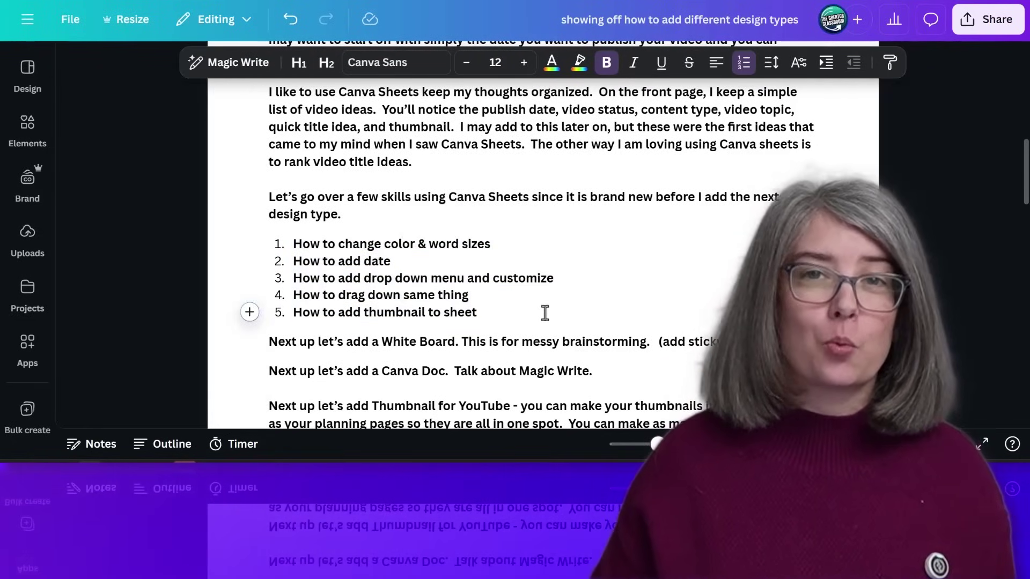
pyautogui.scroll(4, 545, 313)
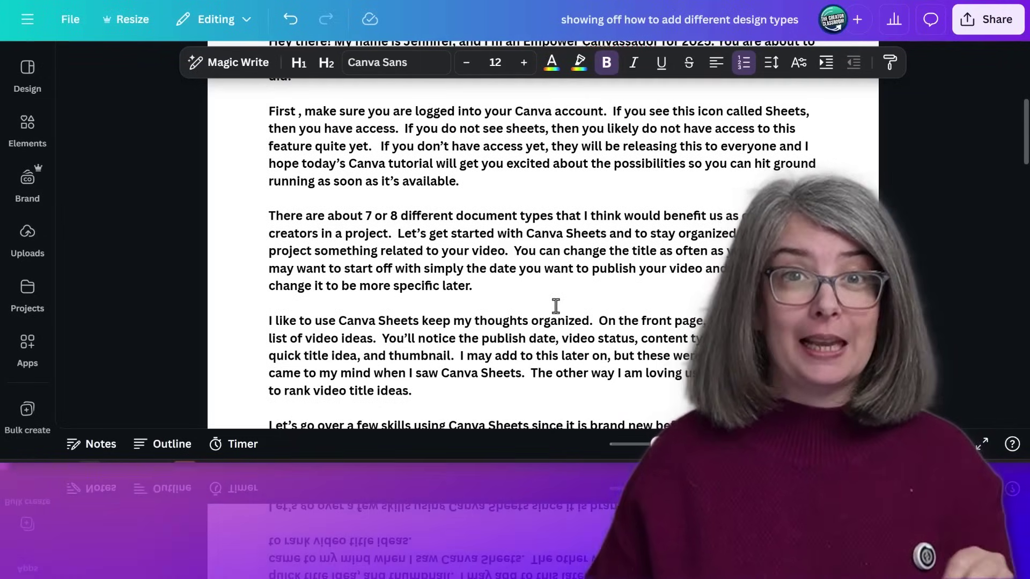
pyautogui.scroll(-3, 553, 306)
pyautogui.click(618, 301)
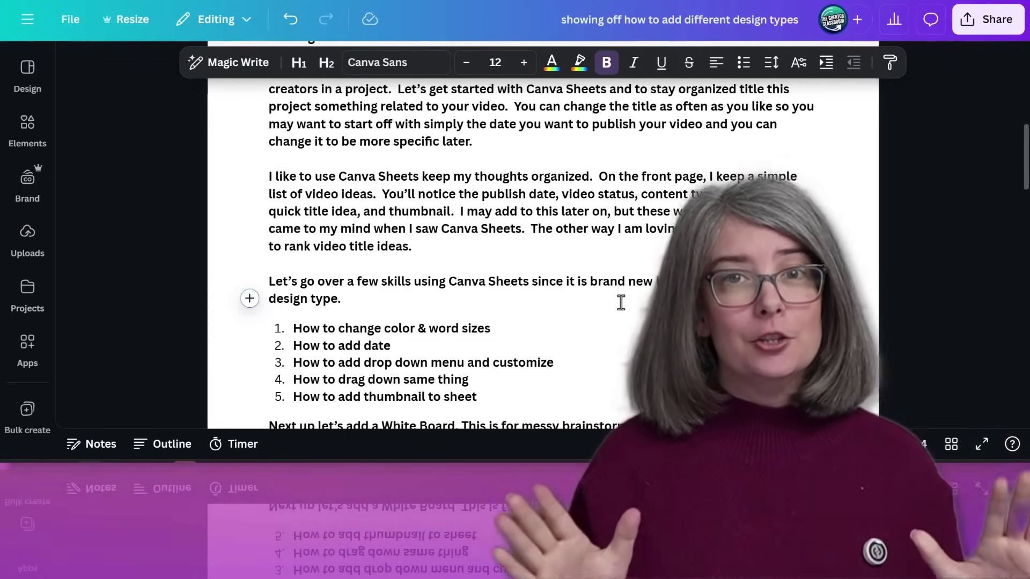
# Step: Rename the sheet page "Video Planning" and title the whiteboard page "Brainstorm Video" in the page grid
pyautogui.click(948, 454)
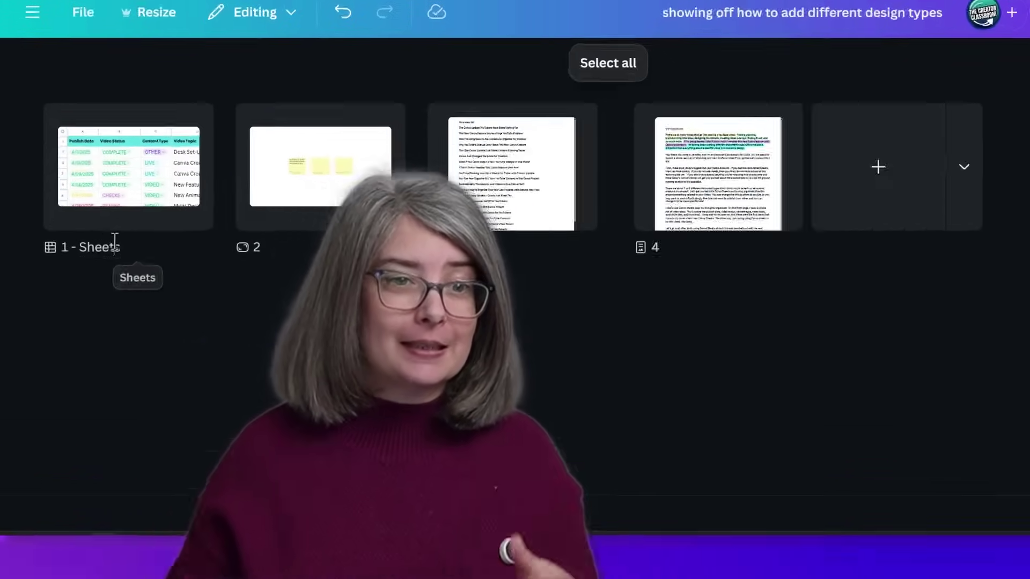
pyautogui.doubleClick(95, 220)
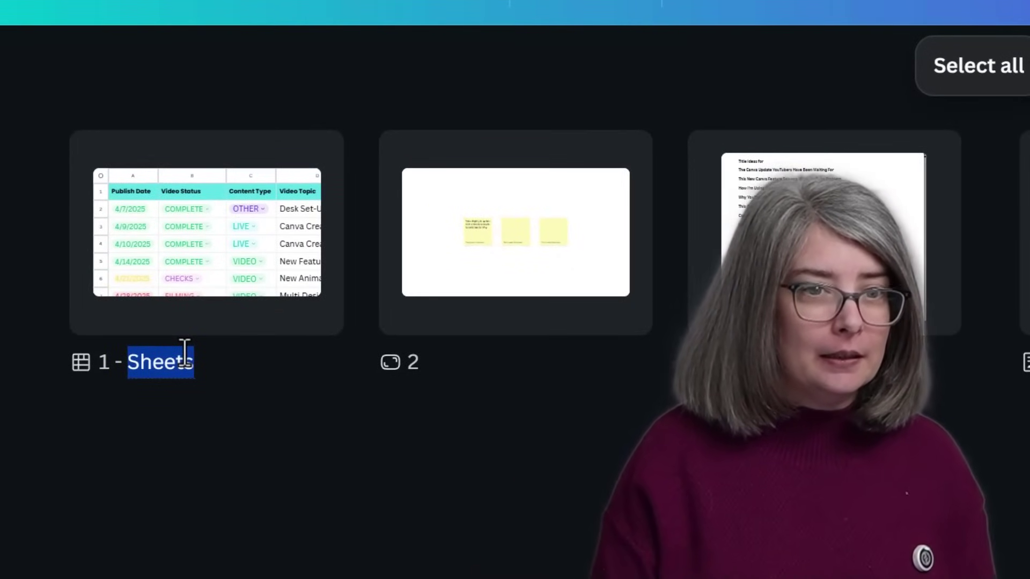
pyautogui.write('Video Planning')
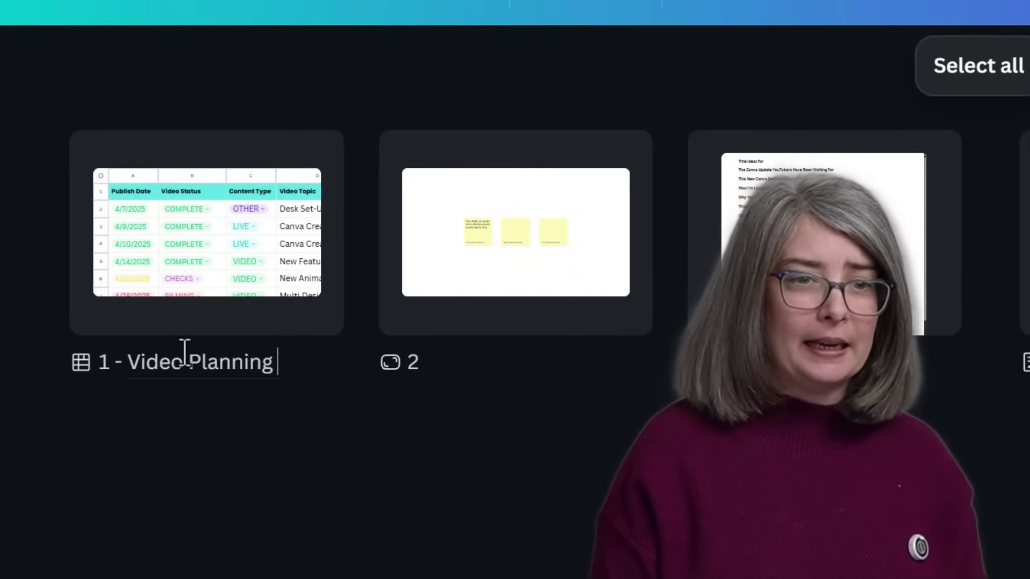
pyautogui.click(436, 362)
pyautogui.write('Brainstorm Video')
# Step: Title the doc page with the title list "Title Ideas" and the script page "Scripting"
pyautogui.click(739, 362)
pyautogui.write('Title I')
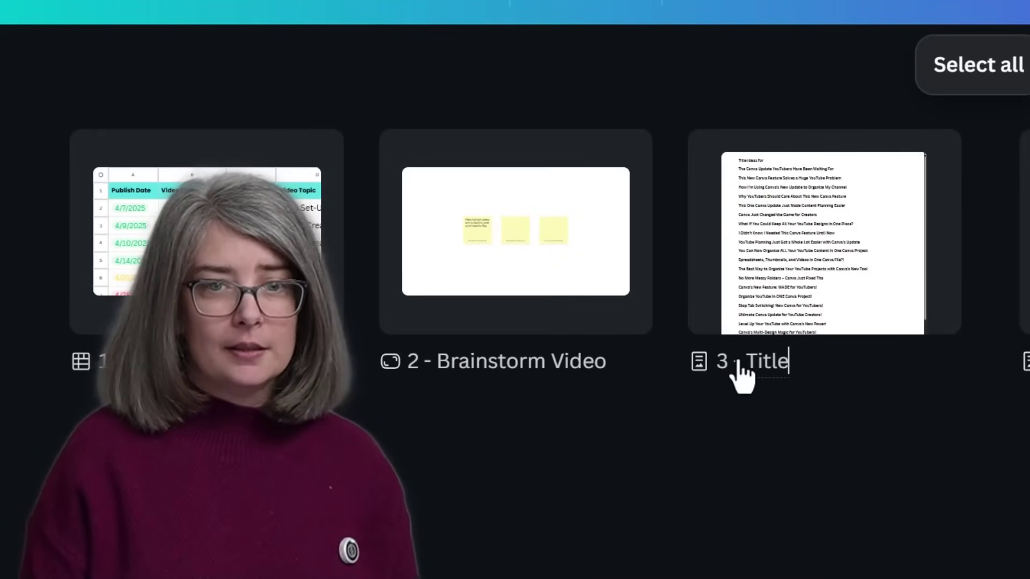
pyautogui.write('deas')
pyautogui.click(704, 361)
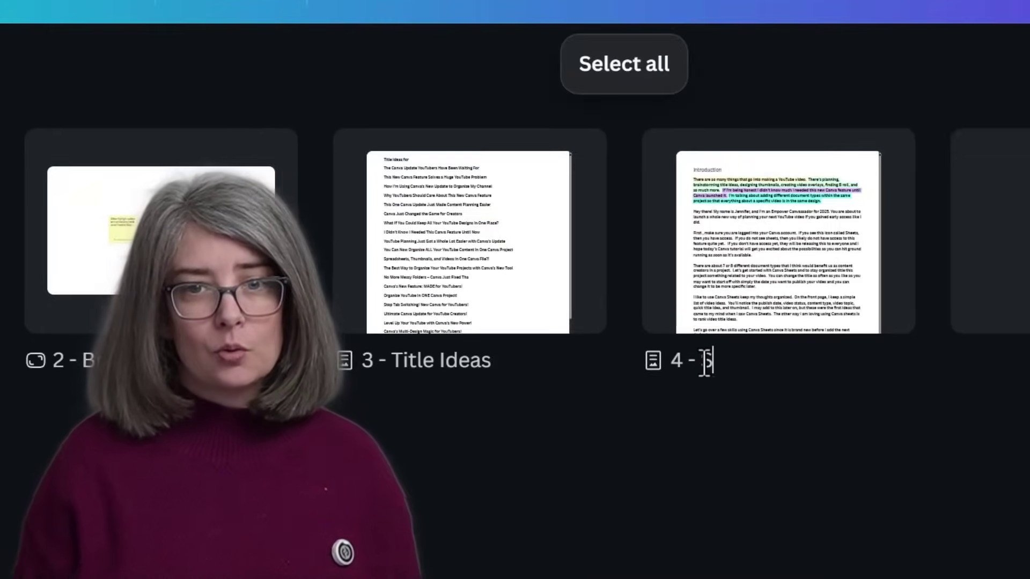
pyautogui.write('Scripting')
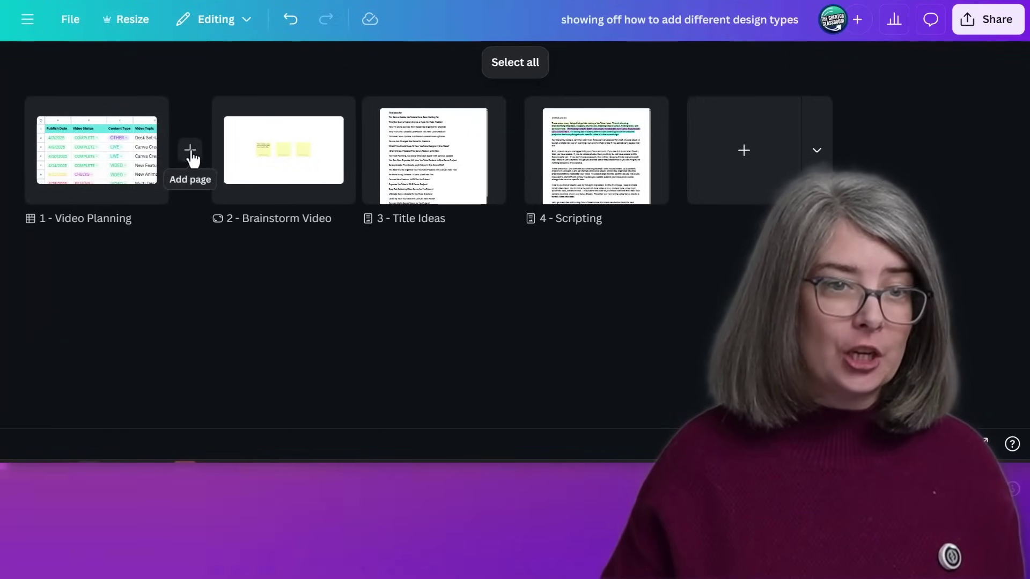
# Step: Insert a blank sheet page between Video Planning and Brainstorm Video, and delete it again
pyautogui.click(190, 153)
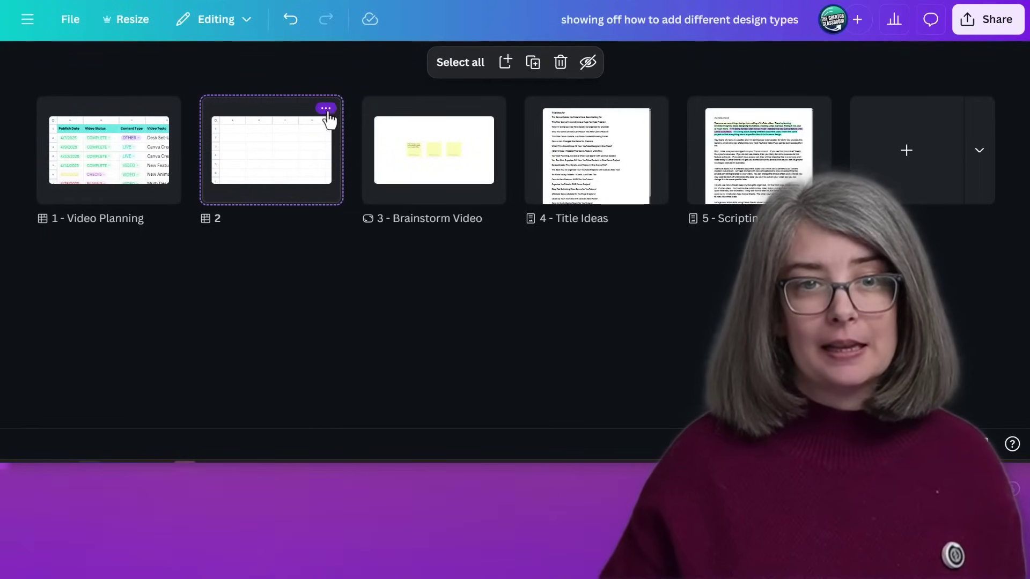
pyautogui.click(325, 109)
pyautogui.click(346, 329)
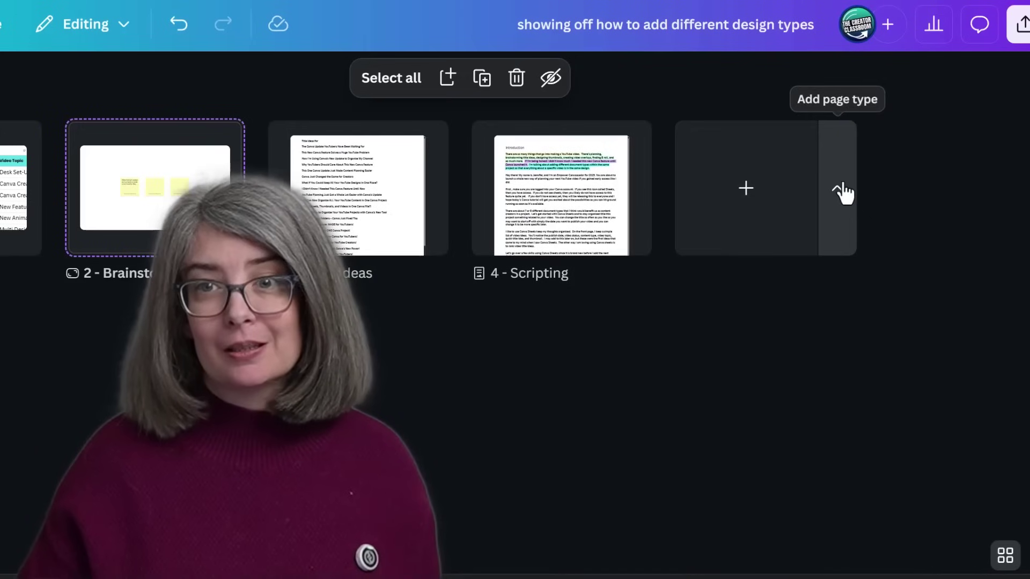
# Step: Add a YouTube Thumbnail page after the Scripting page and title it "Thumbnail"
pyautogui.click(817, 152)
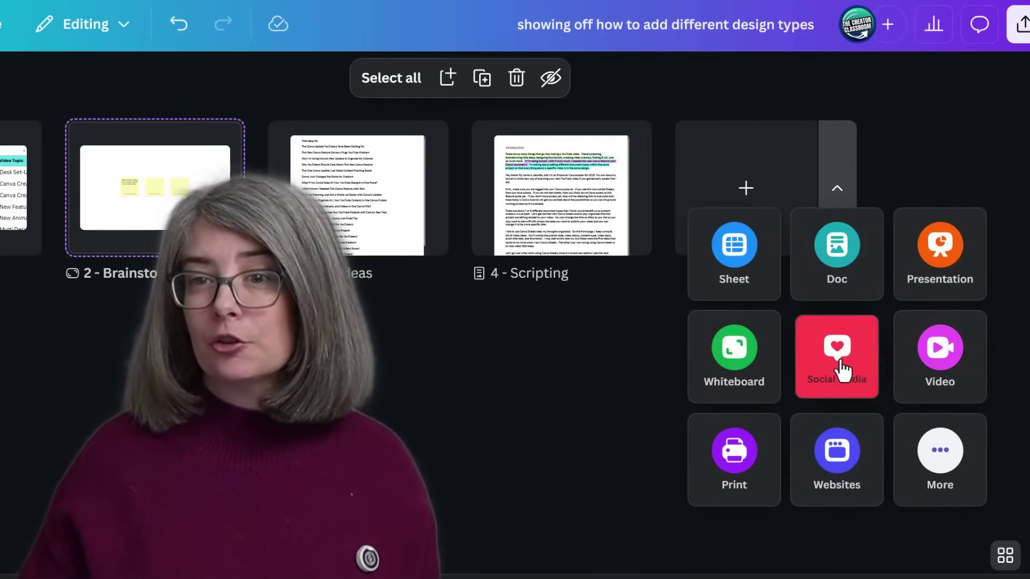
pyautogui.click(840, 368)
pyautogui.click(777, 263)
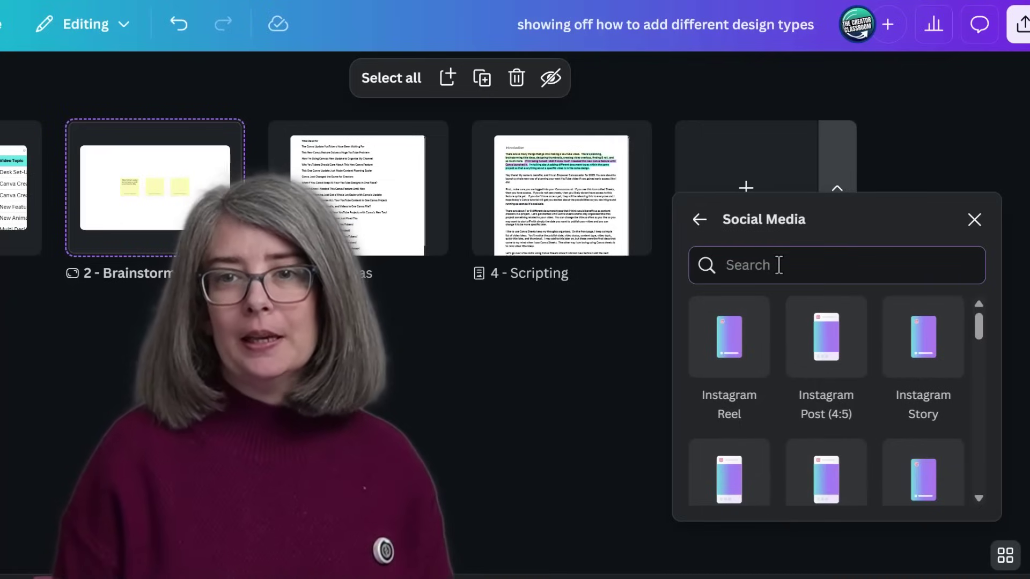
pyautogui.write('Thumbnail')
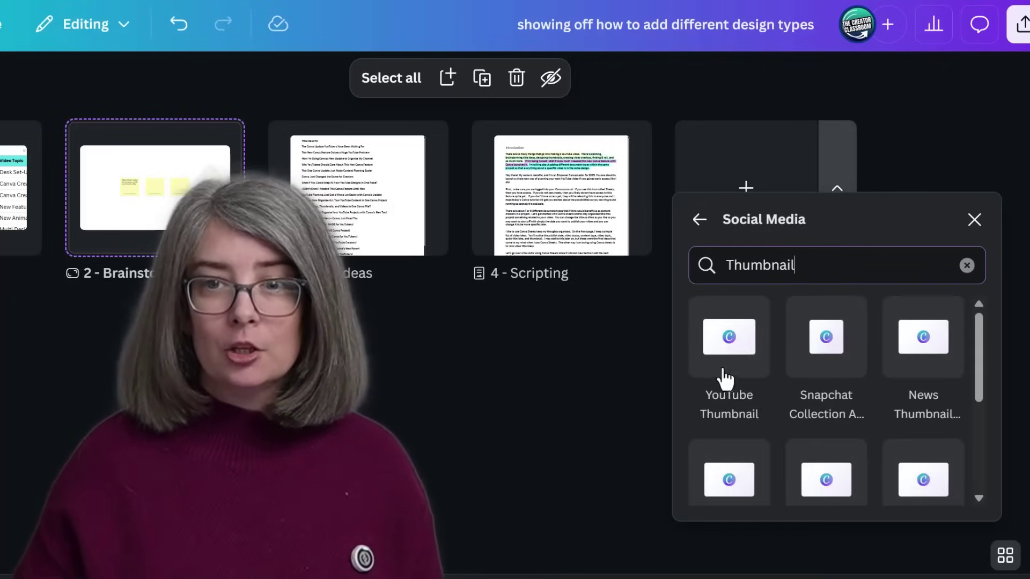
pyautogui.click(729, 351)
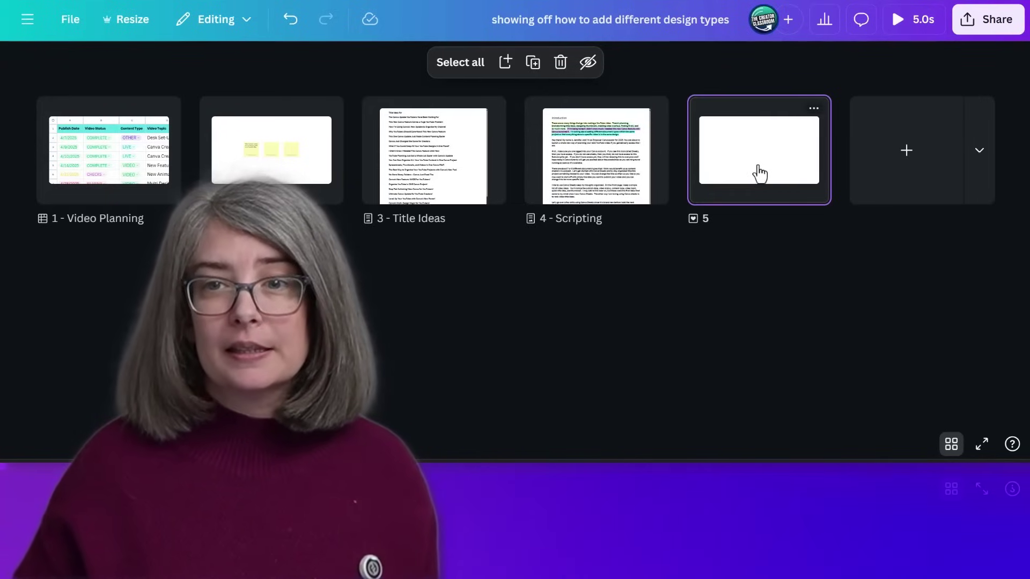
pyautogui.moveTo(759, 173); pyautogui.dragTo(204, 172)
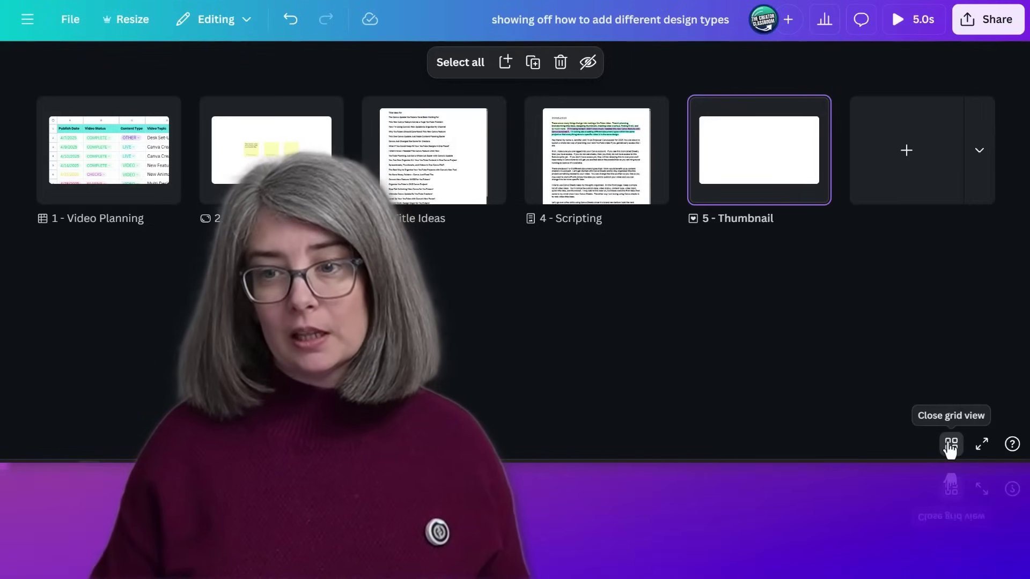
pyautogui.click(951, 445)
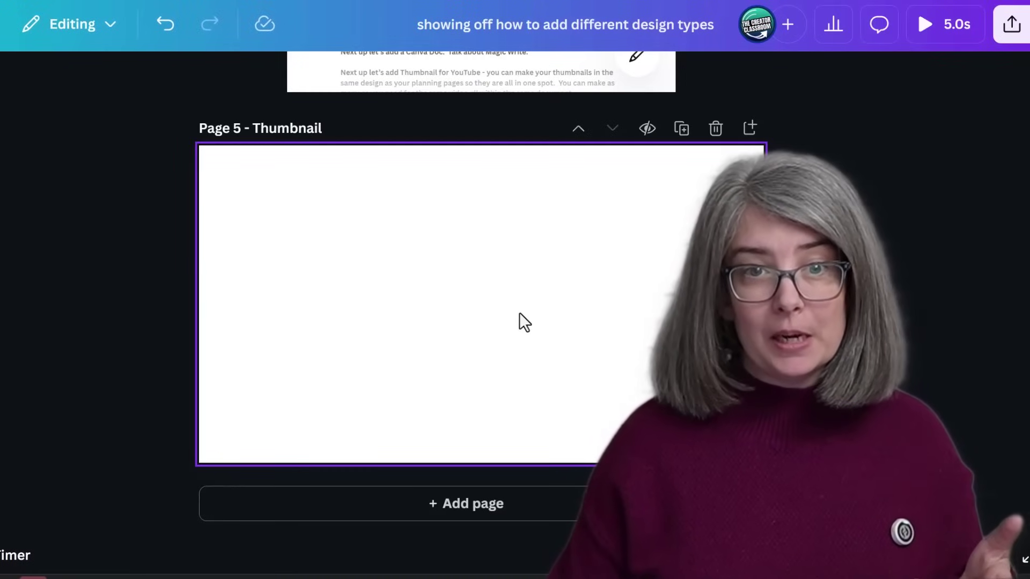
# Step: Review the Scripting and Title Ideas pages above the thumbnail page to compare the script and candidate titles
pyautogui.click(524, 321)
pyautogui.scroll(10, 986, 430)
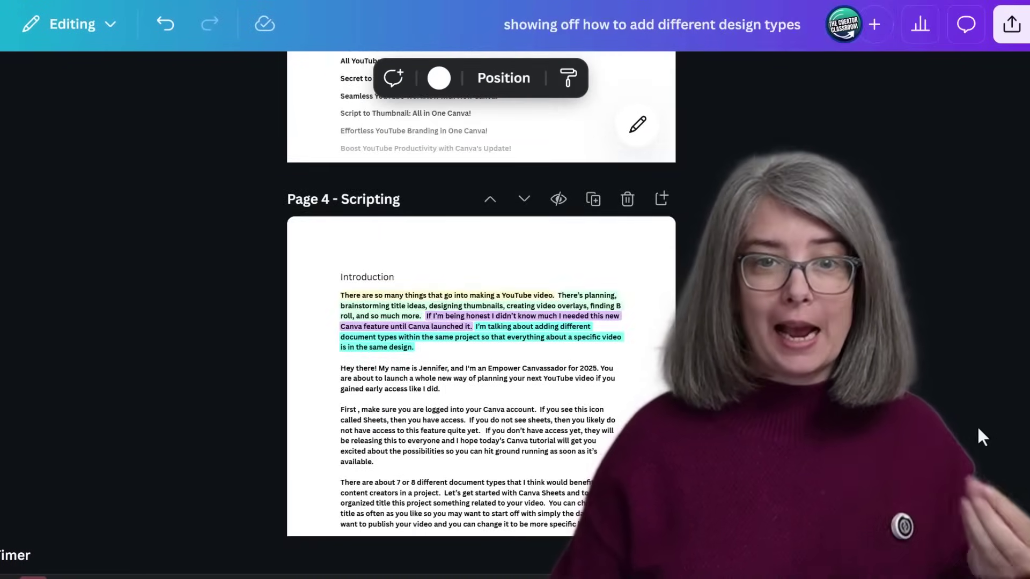
pyautogui.scroll(8, 978, 429)
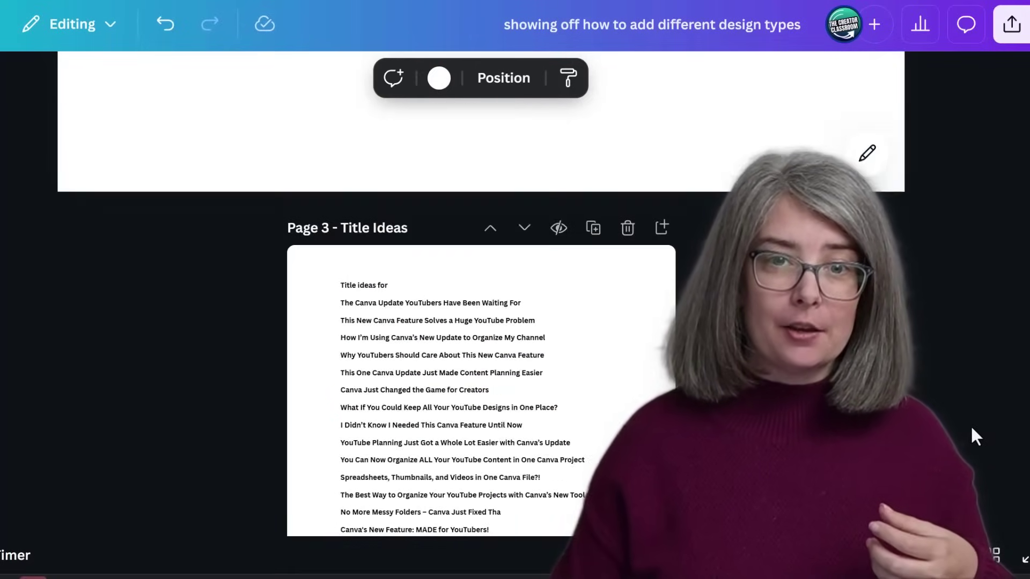
pyautogui.scroll(-3, 427, 298)
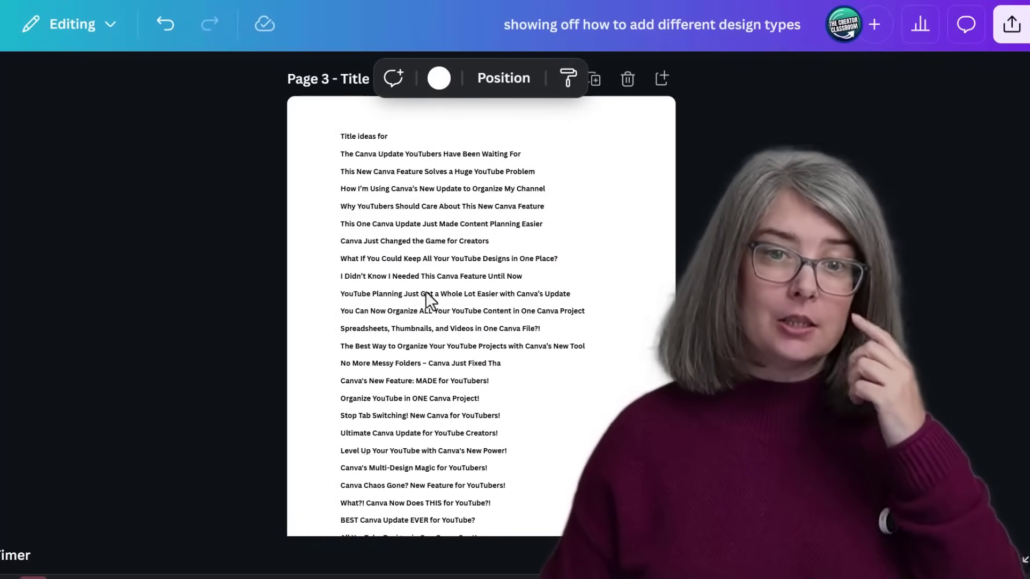
pyautogui.click(426, 293)
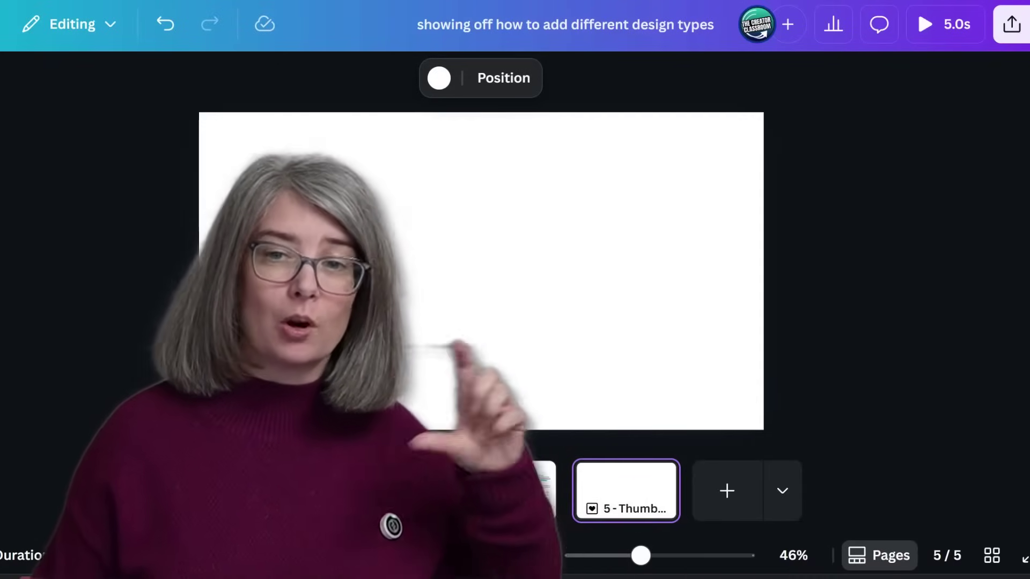
# Step: Add an Anton 144 brand heading reading "type" to the blank thumbnail page
pyautogui.moveTo(476, 491)
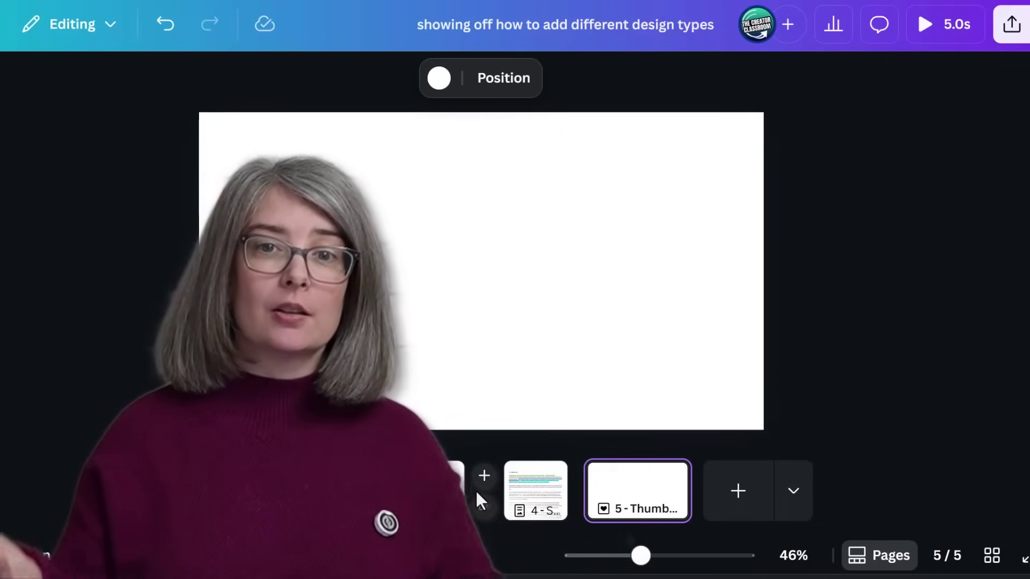
pyautogui.click(520, 242)
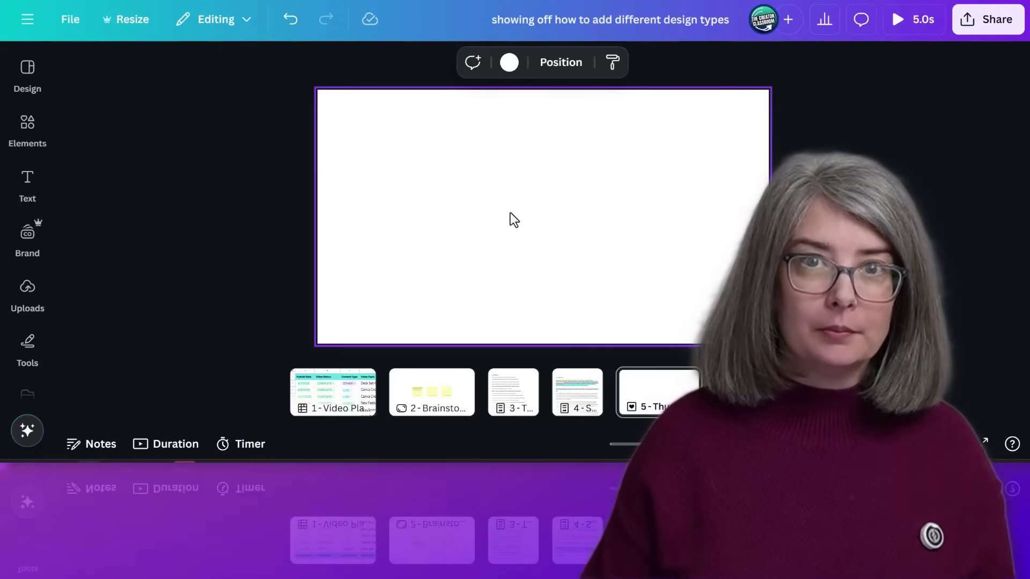
pyautogui.press('t')
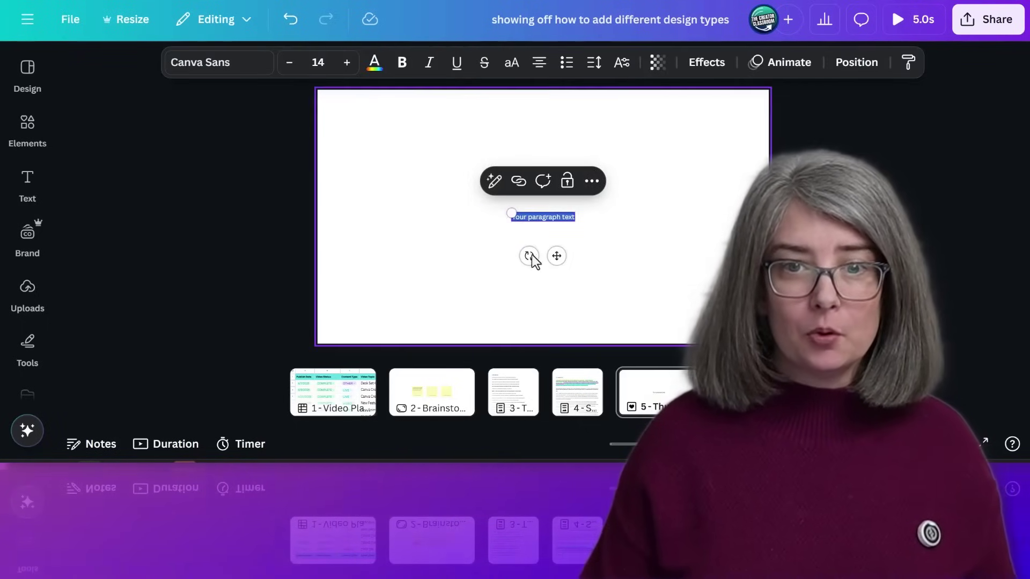
pyautogui.hotkey('ctrl', 'z')
pyautogui.click(30, 185)
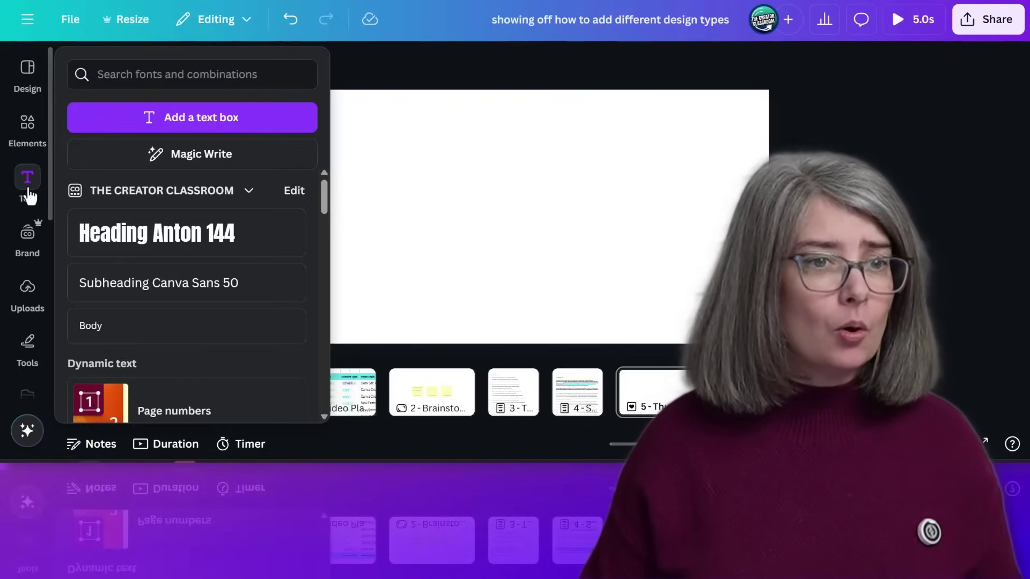
pyautogui.click(181, 243)
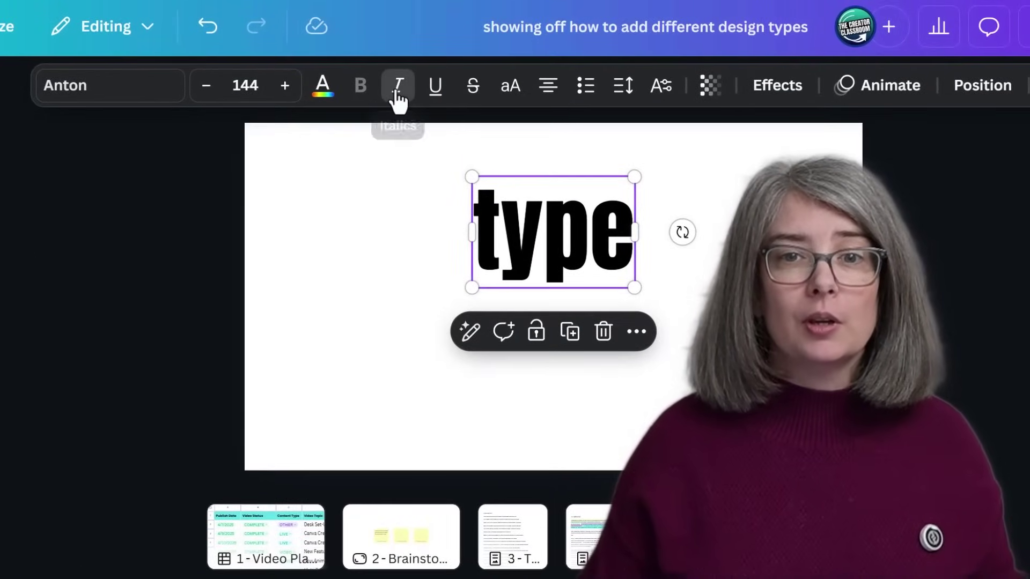
# Step: Change the heading on the thumbnail page to uppercase and check its advanced text position options
pyautogui.click(397, 93)
pyautogui.click(510, 88)
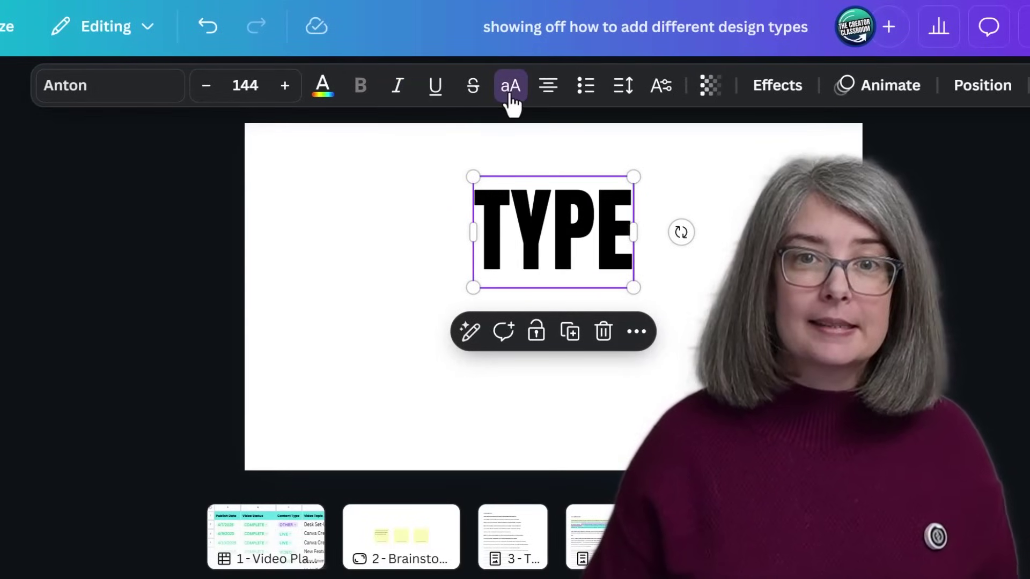
pyautogui.click(660, 86)
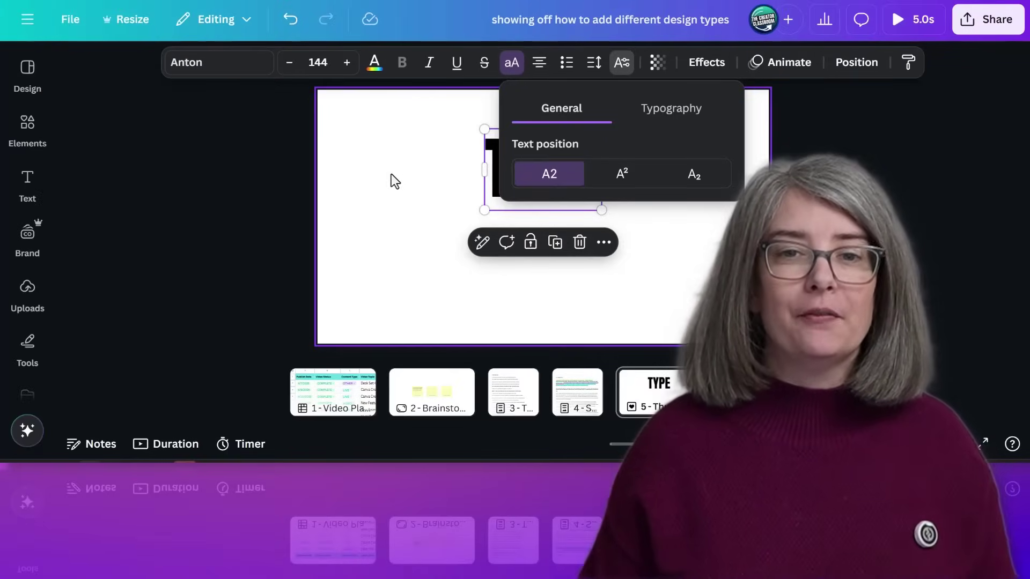
pyautogui.click(365, 238)
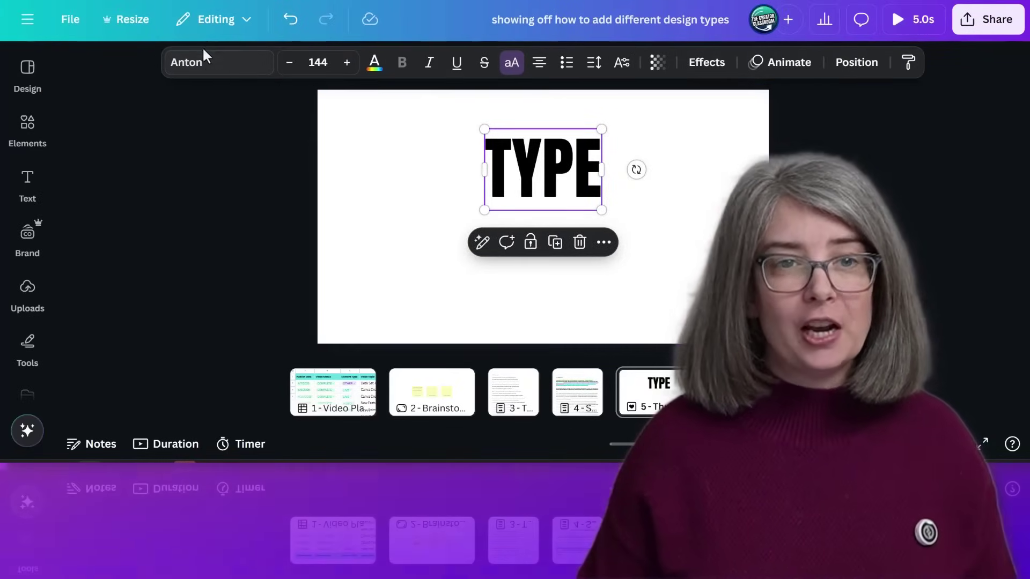
# Step: Set the heading's font to Playwrite US Trad and move the text to the horizontal centre of the thumbnail
pyautogui.click(211, 65)
pyautogui.scroll(-3, 143, 241)
pyautogui.click(191, 317)
pyautogui.press('Escape')
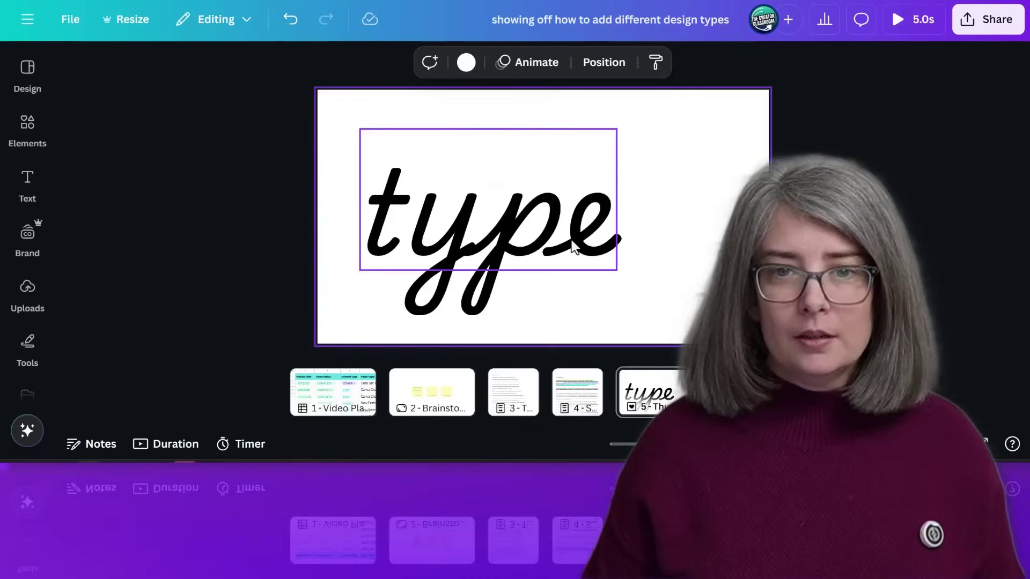
pyautogui.moveTo(573, 247); pyautogui.dragTo(628, 237)
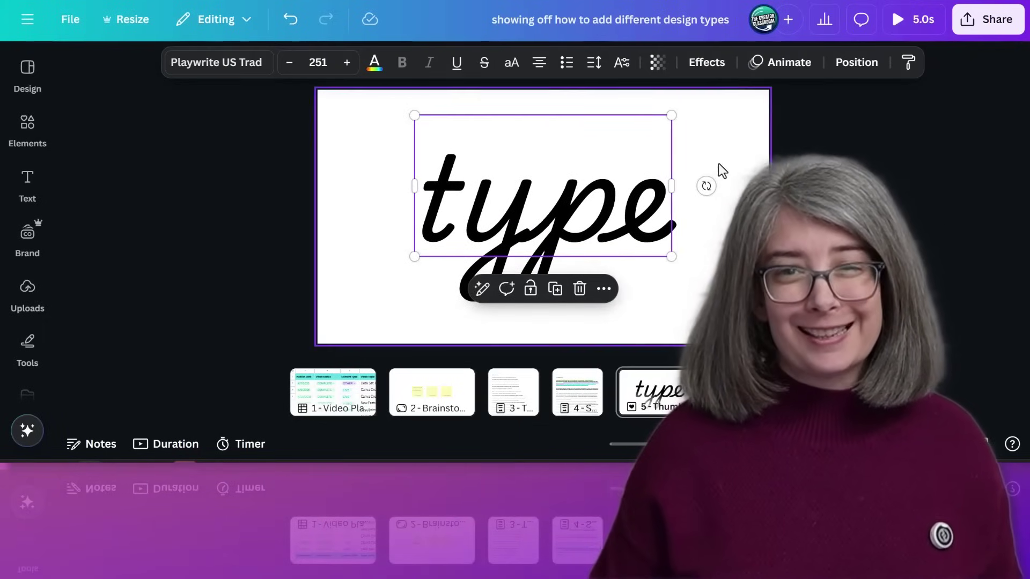
# Step: Try the ligatures option on the script-font heading in its typography settings
pyautogui.click(621, 64)
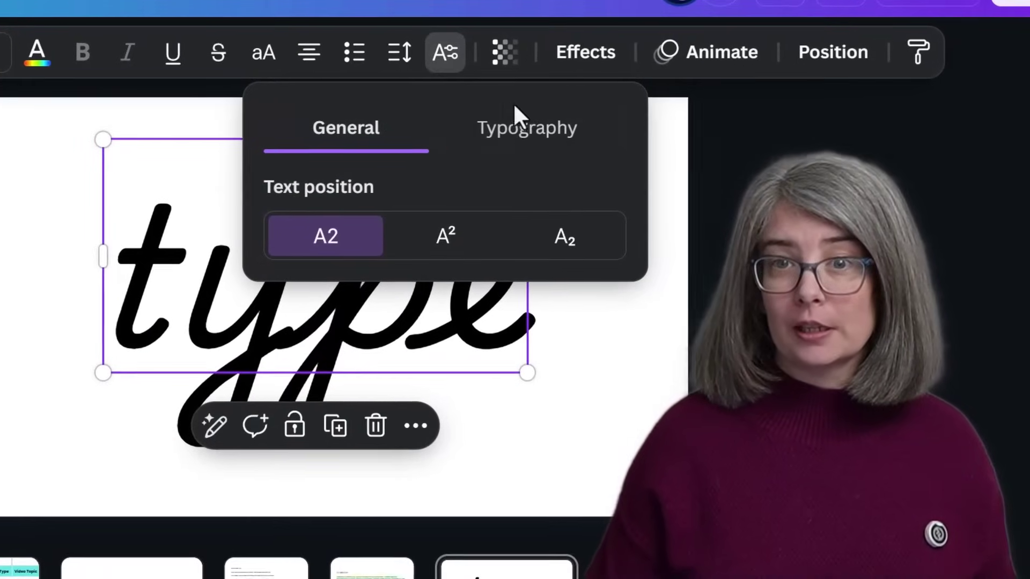
pyautogui.click(672, 117)
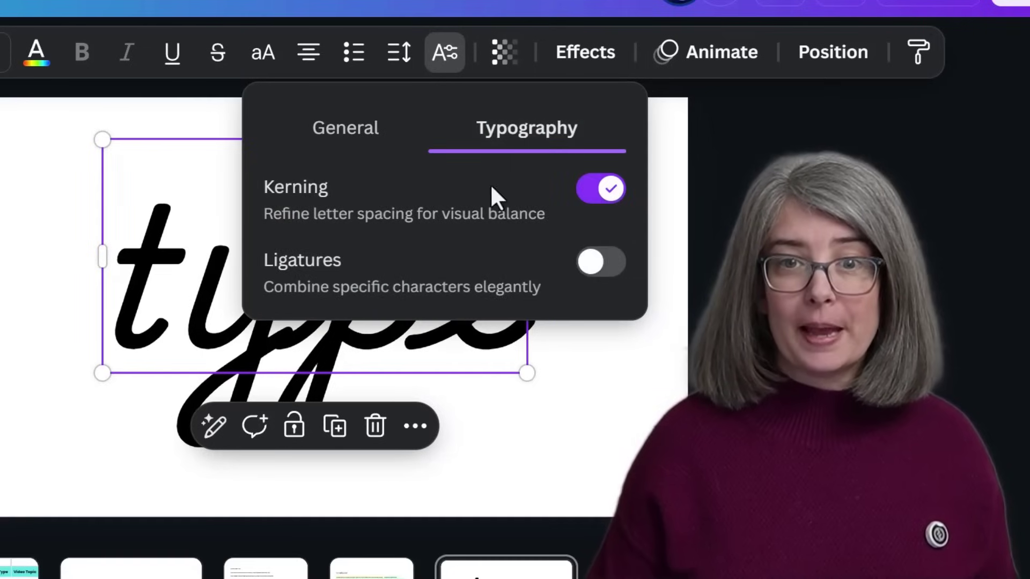
pyautogui.click(605, 263)
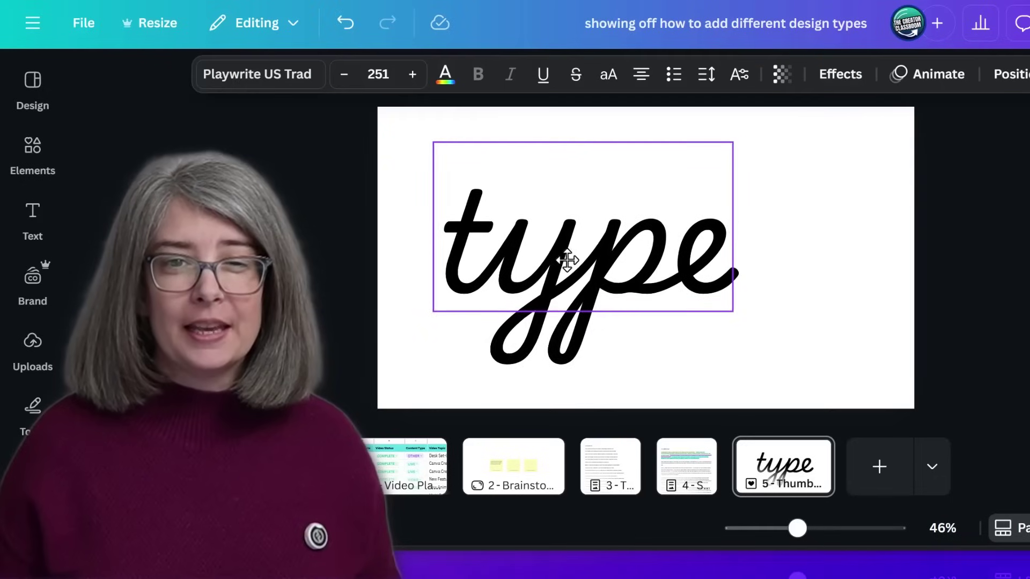
pyautogui.click(788, 300)
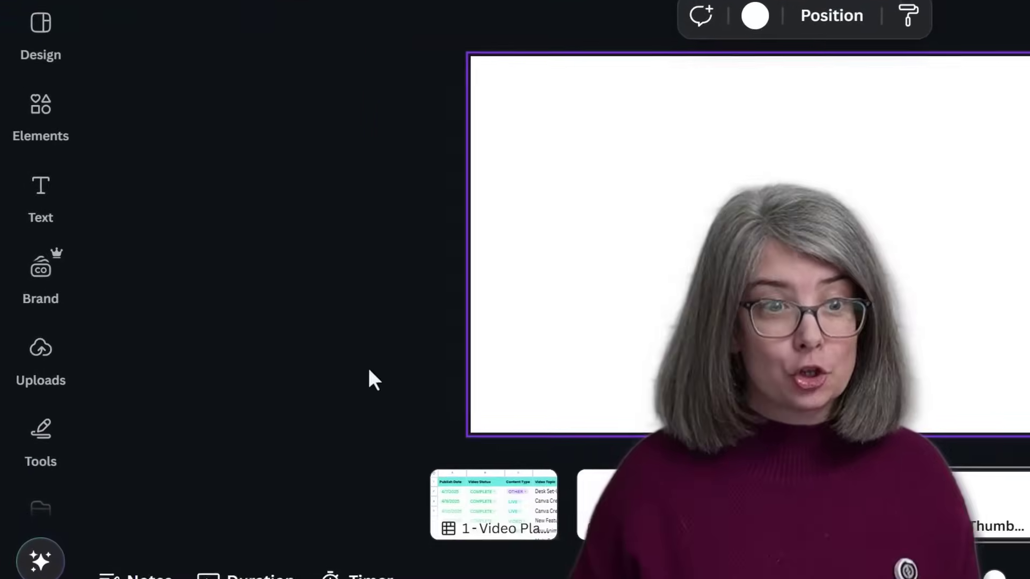
# Step: Search the existing projects for "Thumbnail"
pyautogui.scroll(-3, 34, 348)
pyautogui.click(34, 424)
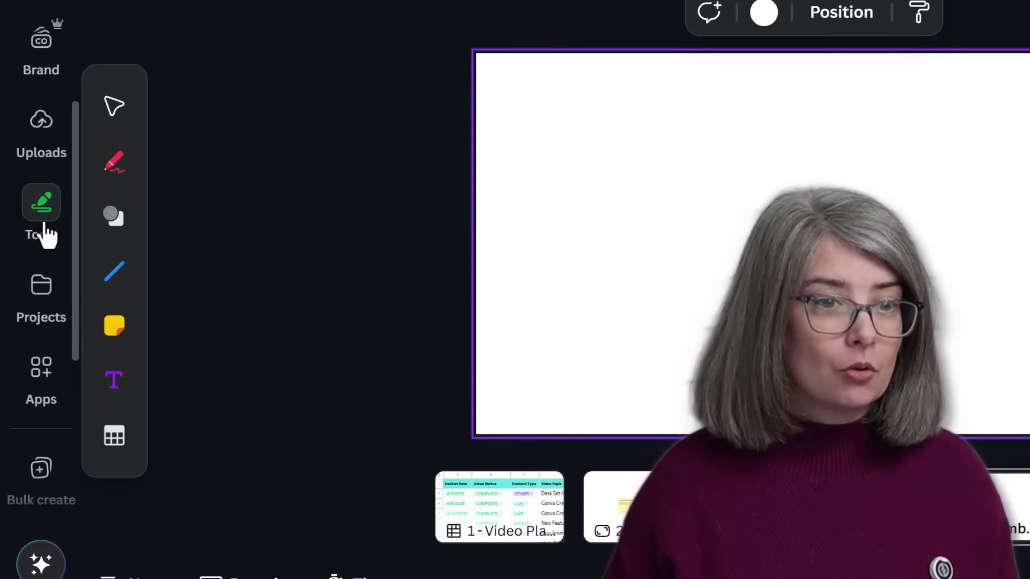
pyautogui.scroll(-2, 46, 234)
pyautogui.click(41, 240)
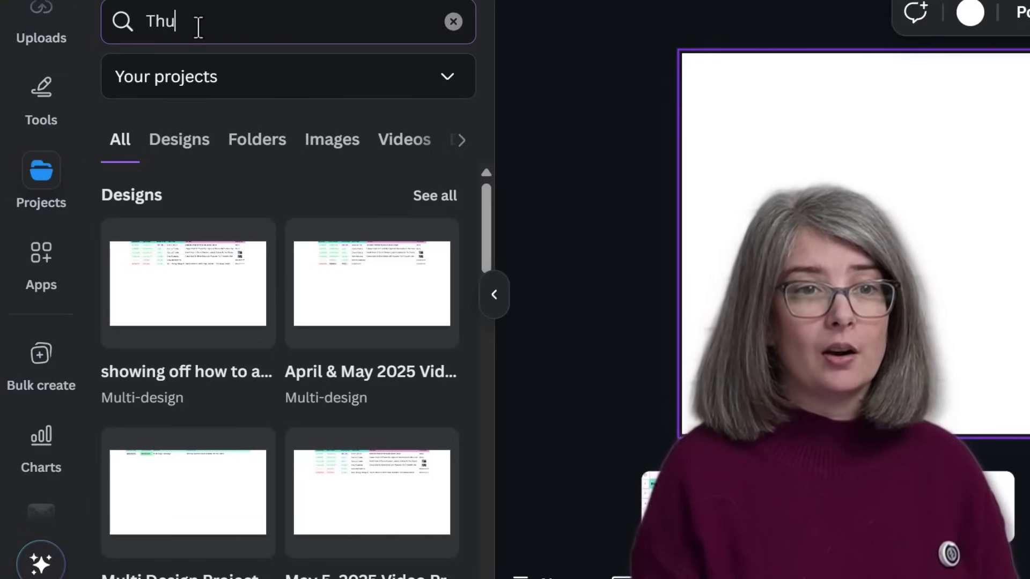
pyautogui.write('il')
pyautogui.press('Return')
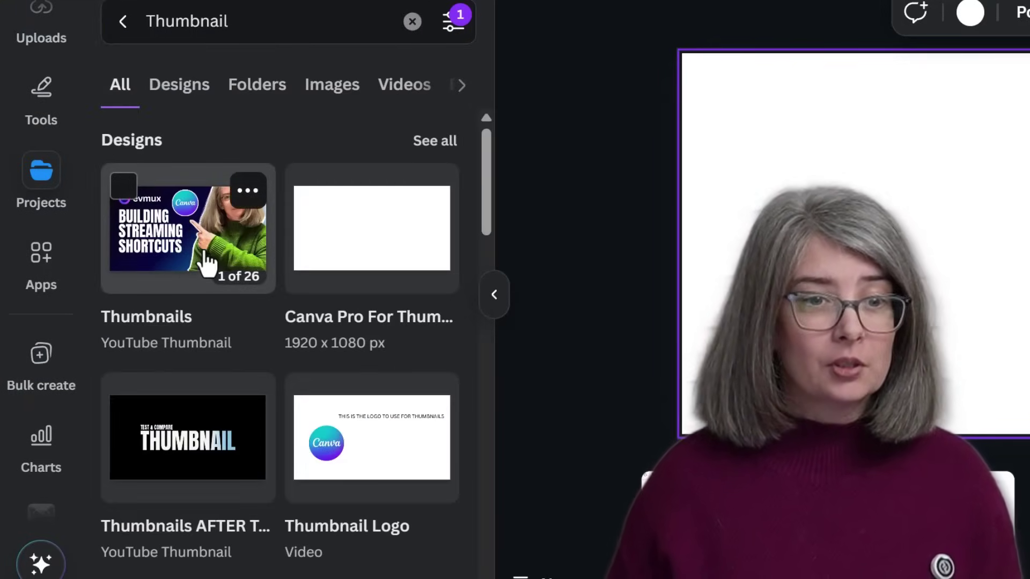
# Step: Apply the "More Big Changes?" page from the Thumbnails design to the blank thumbnail page
pyautogui.click(209, 268)
pyautogui.scroll(-6, 354, 391)
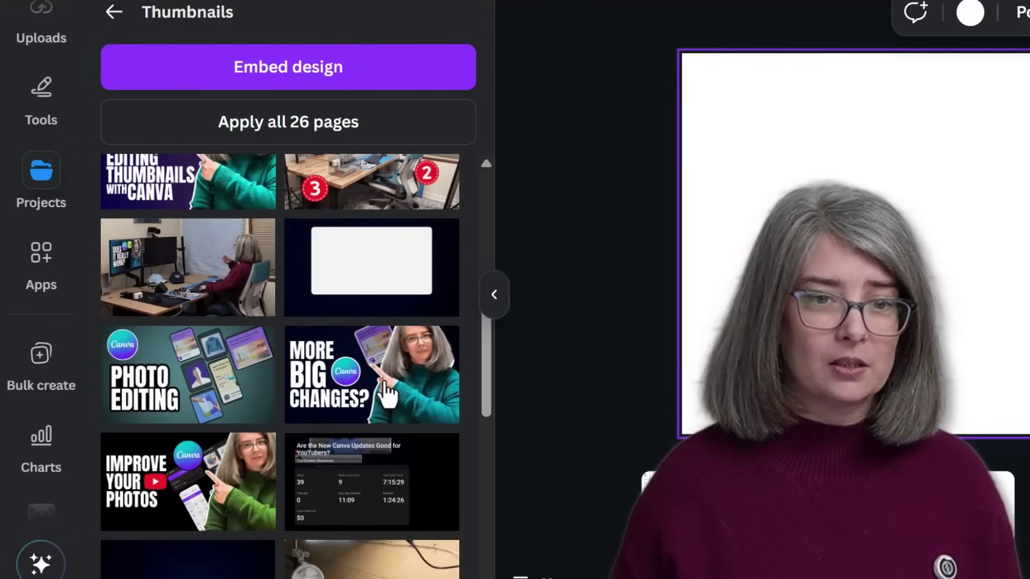
pyautogui.click(382, 395)
pyautogui.click(731, 194)
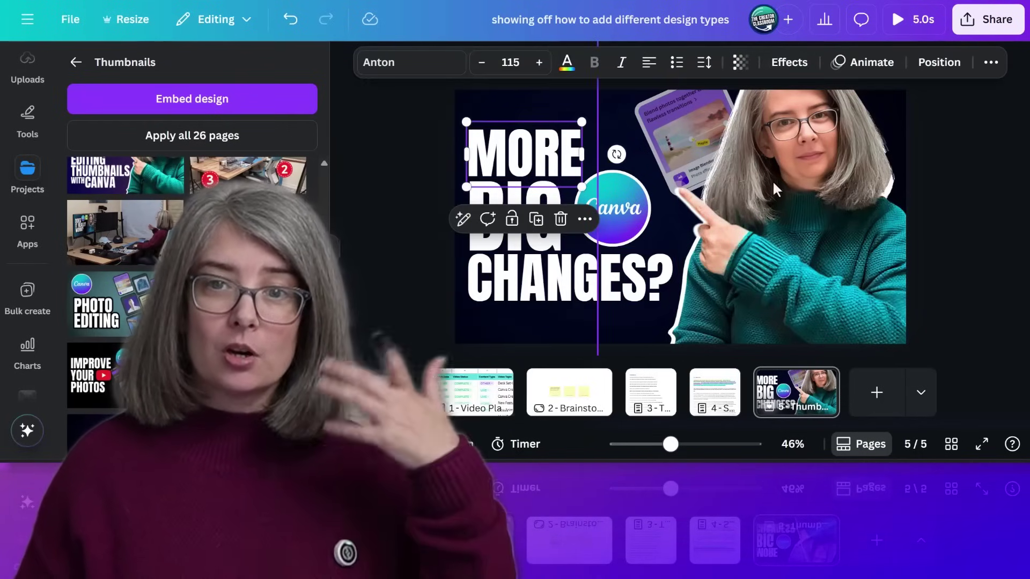
pyautogui.click(523, 98)
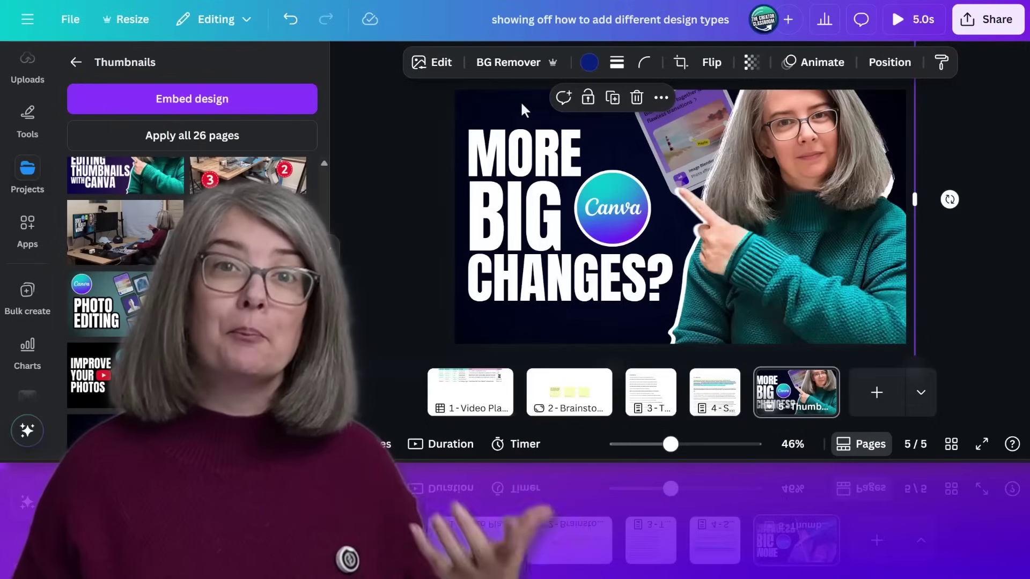
# Step: Recolour the sweater in the thumbnail photo, trying purple #6420ff and pink before applying turquoise from the document colors
pyautogui.click(822, 248)
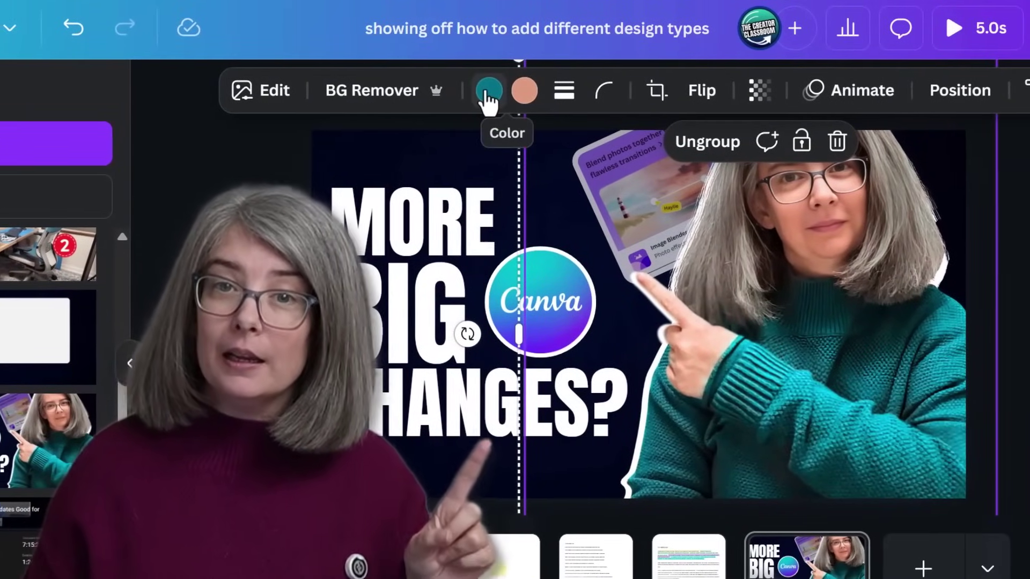
pyautogui.click(485, 92)
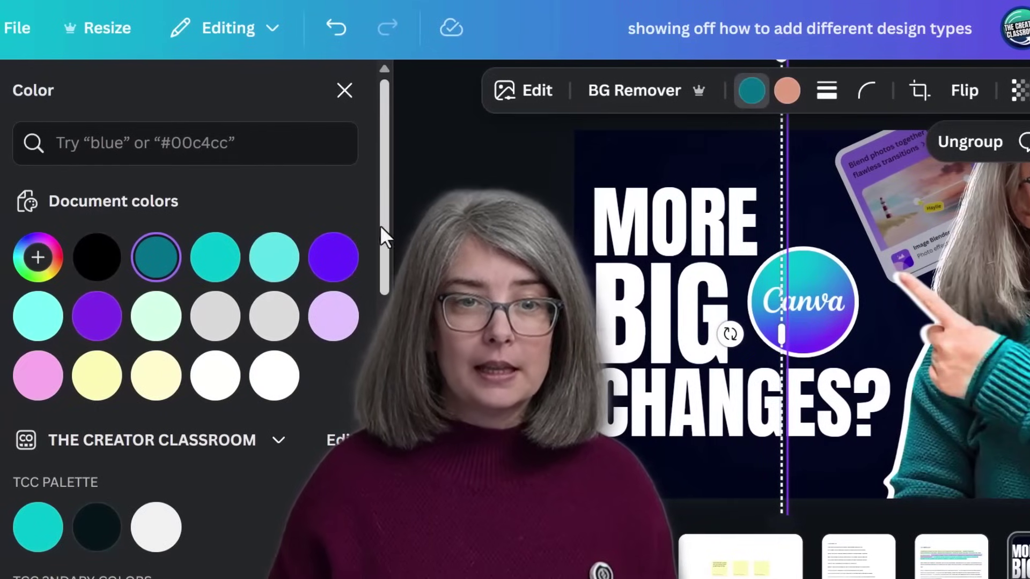
pyautogui.click(338, 268)
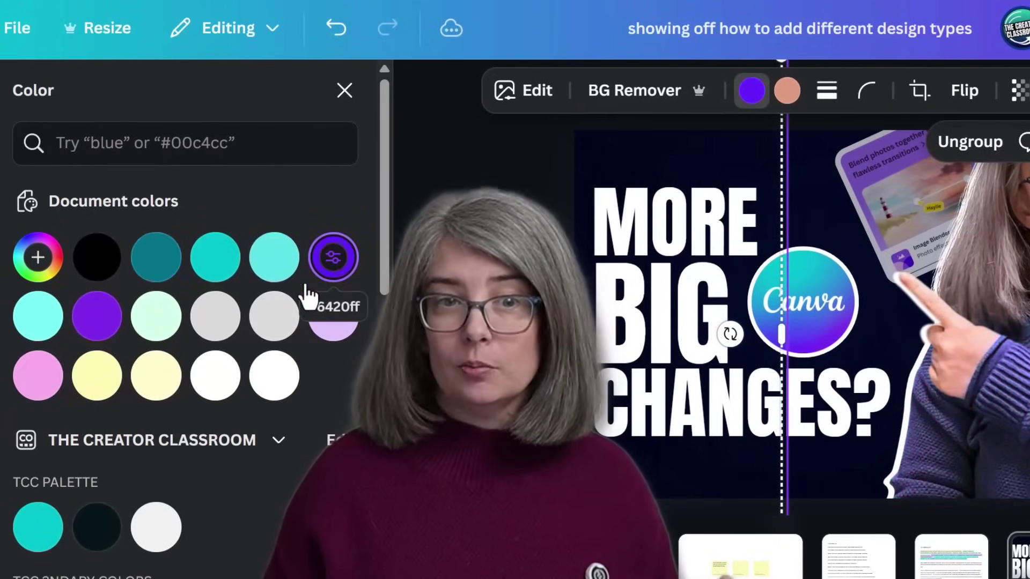
pyautogui.click(36, 378)
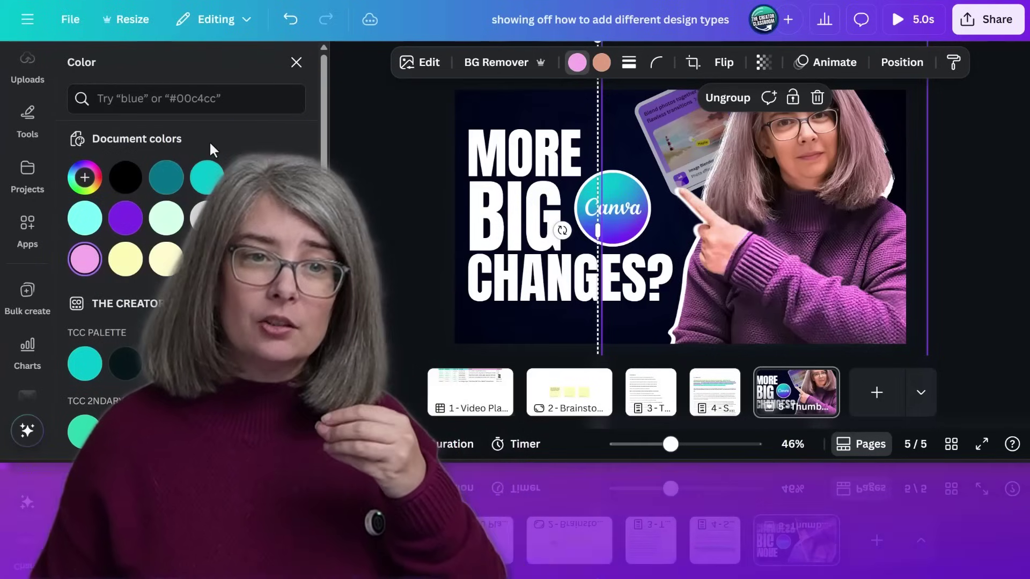
pyautogui.click(207, 180)
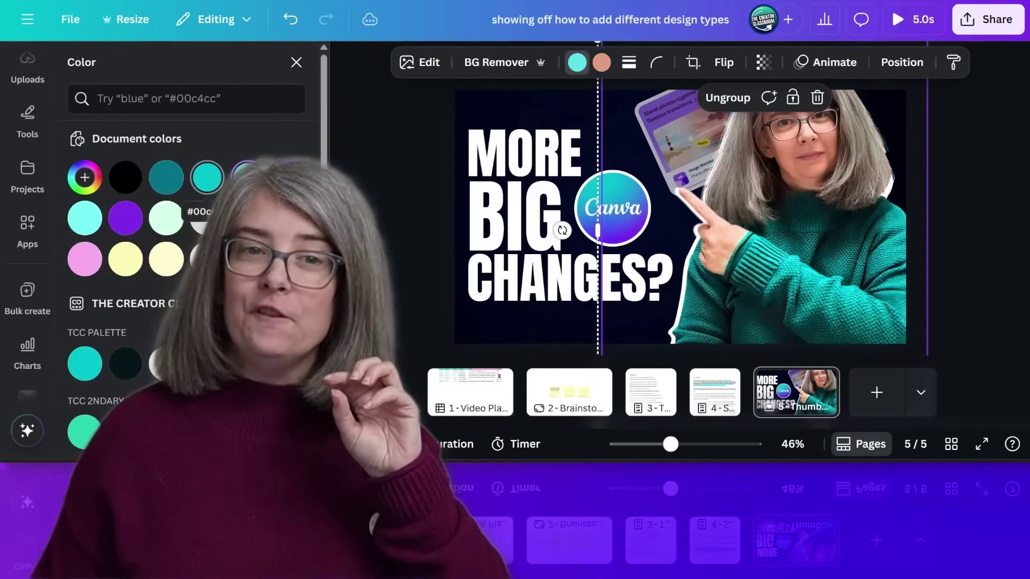
# Step: Deselect the thumbnail photo and add two blank gradient pages of the same type after the thumbnail page
pyautogui.scroll(-1, 442, 335)
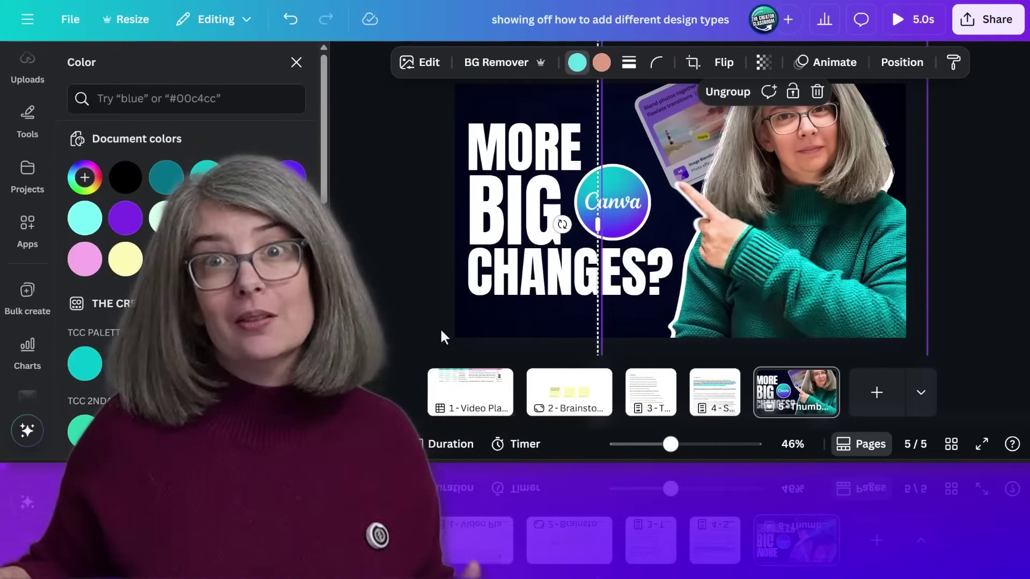
pyautogui.click(442, 334)
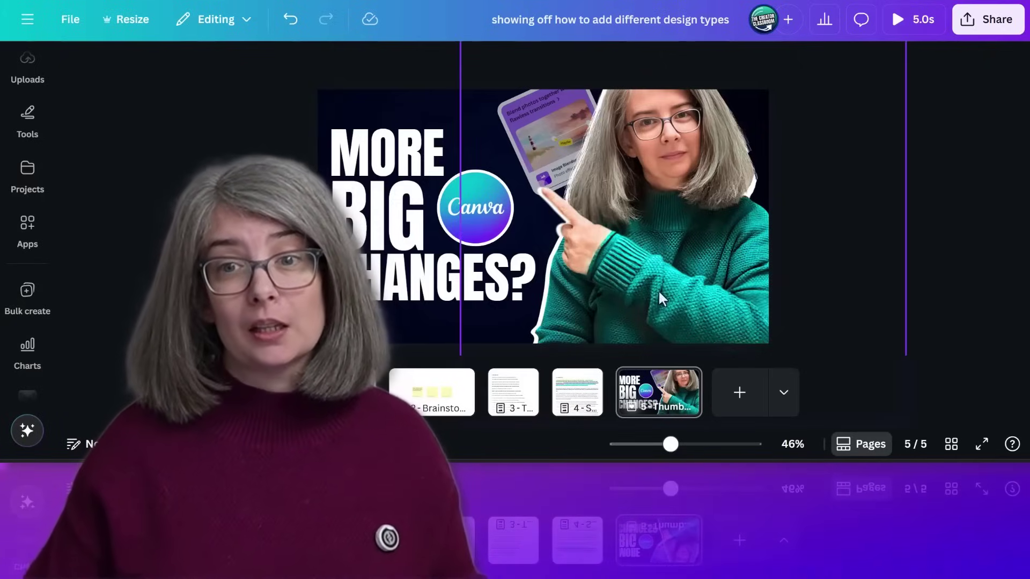
pyautogui.click(738, 397)
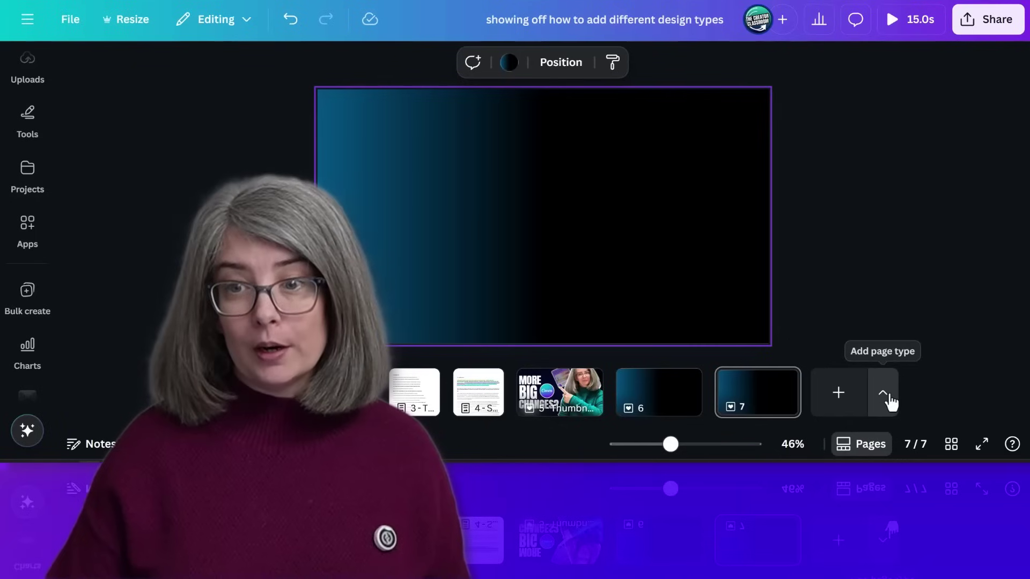
# Step: Add a blank Video (Landscape) page at the end of the design and show the pages as a grid
pyautogui.click(975, 490)
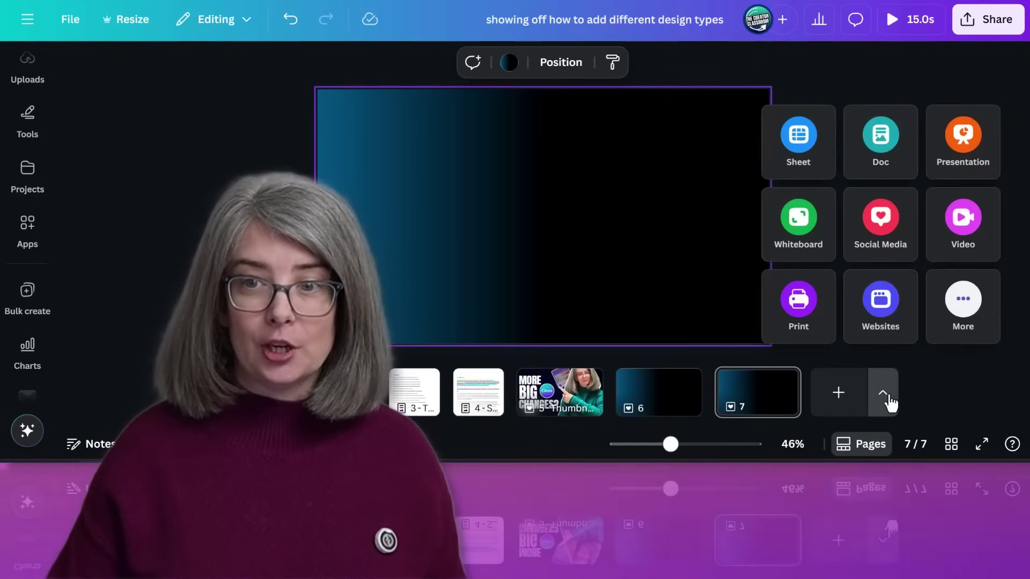
pyautogui.click(968, 236)
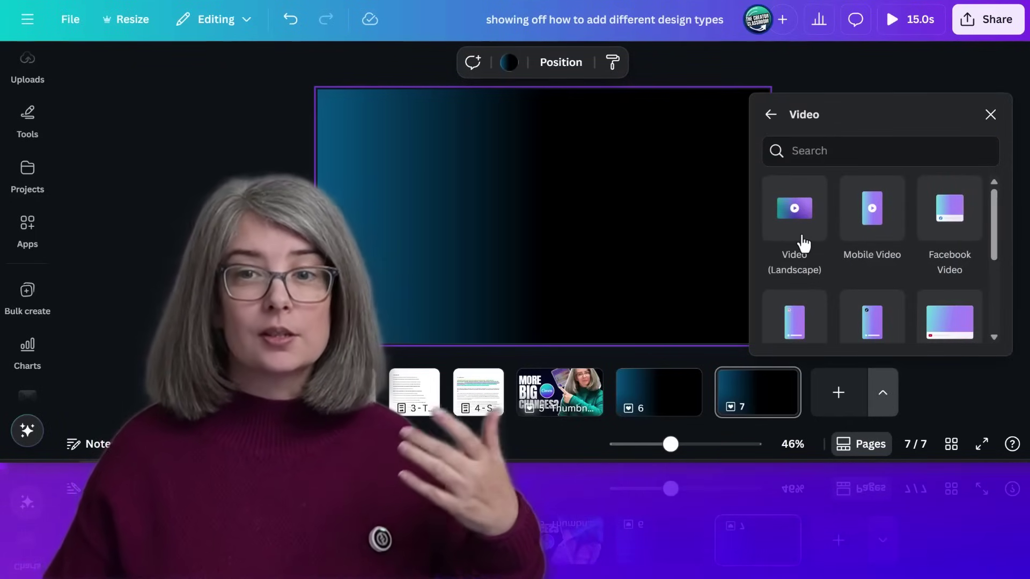
pyautogui.click(801, 242)
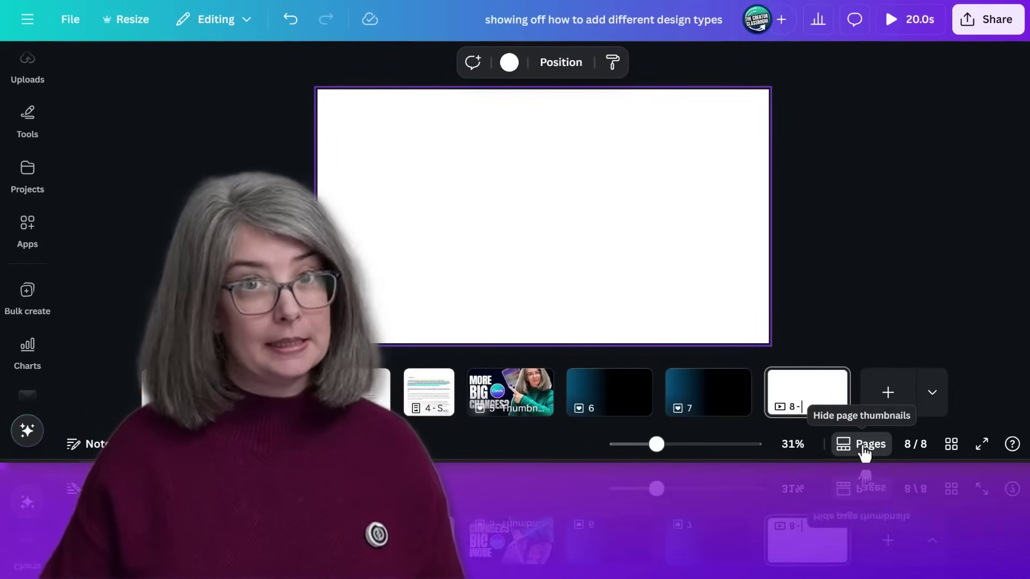
pyautogui.click(952, 451)
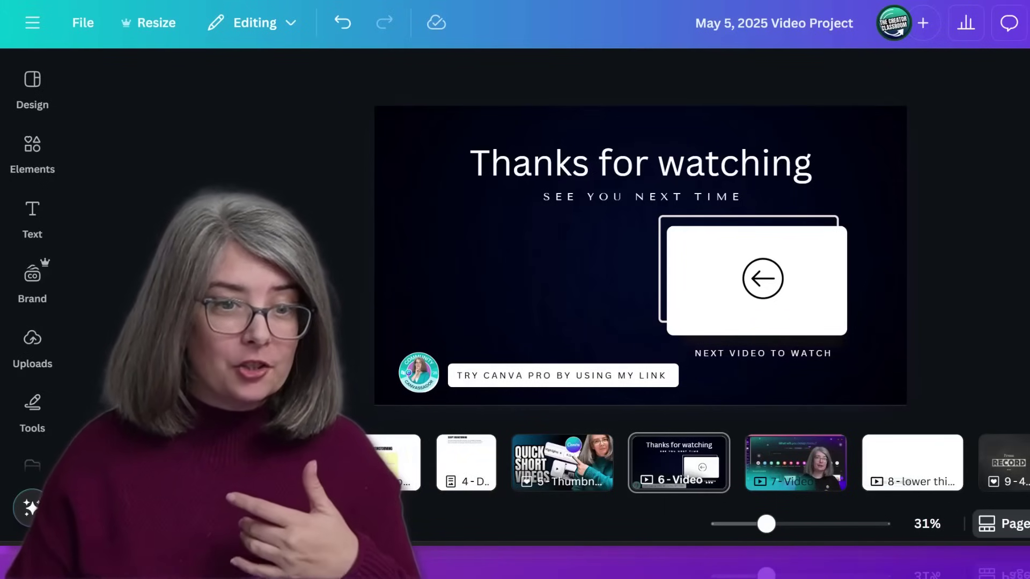
# Step: Open the talking-head video page of the May 5, 2025 Video Project and bring up the file selection for uploading footage
pyautogui.click(678, 462)
pyautogui.click(804, 480)
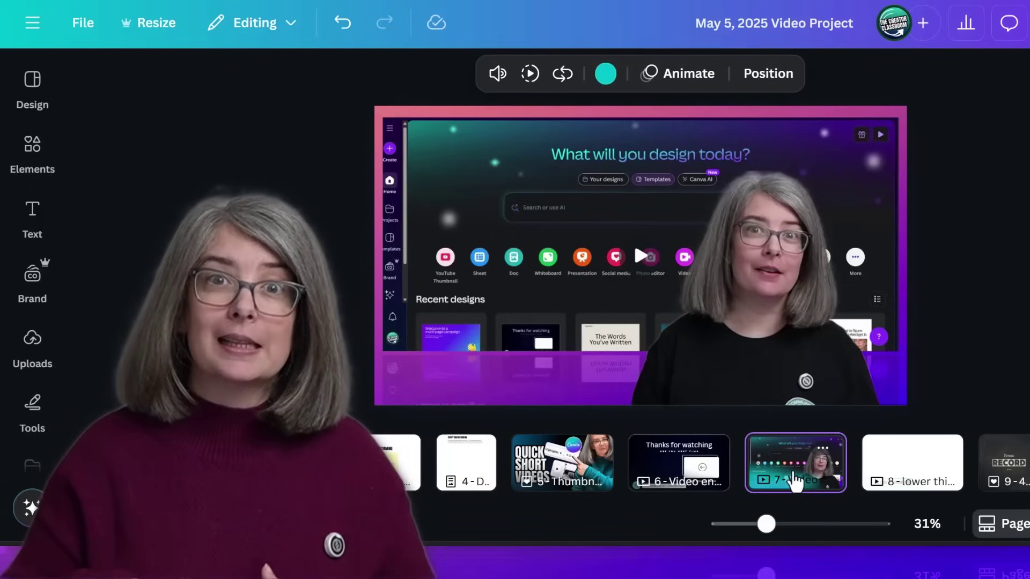
pyautogui.click(33, 354)
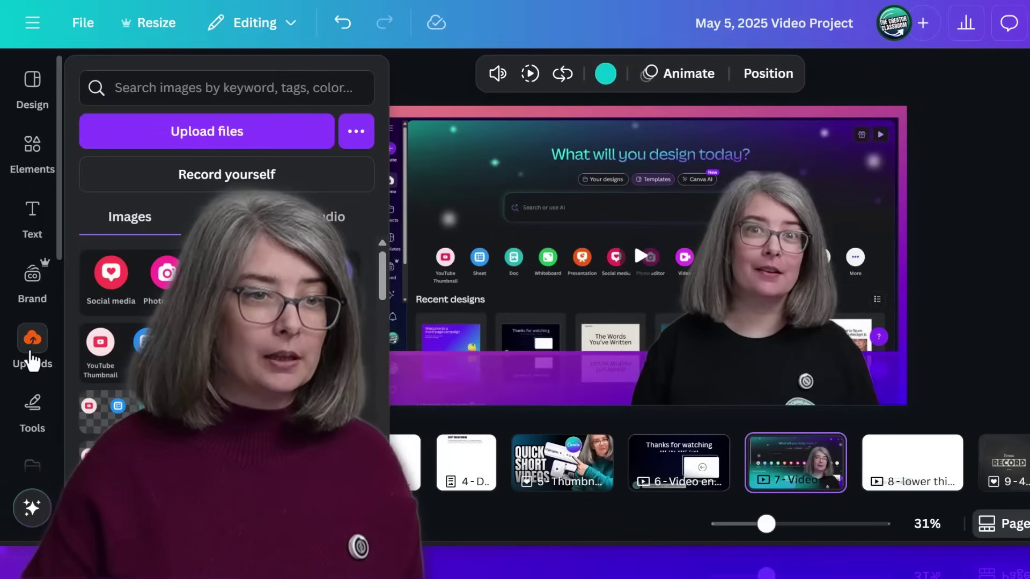
pyautogui.click(258, 138)
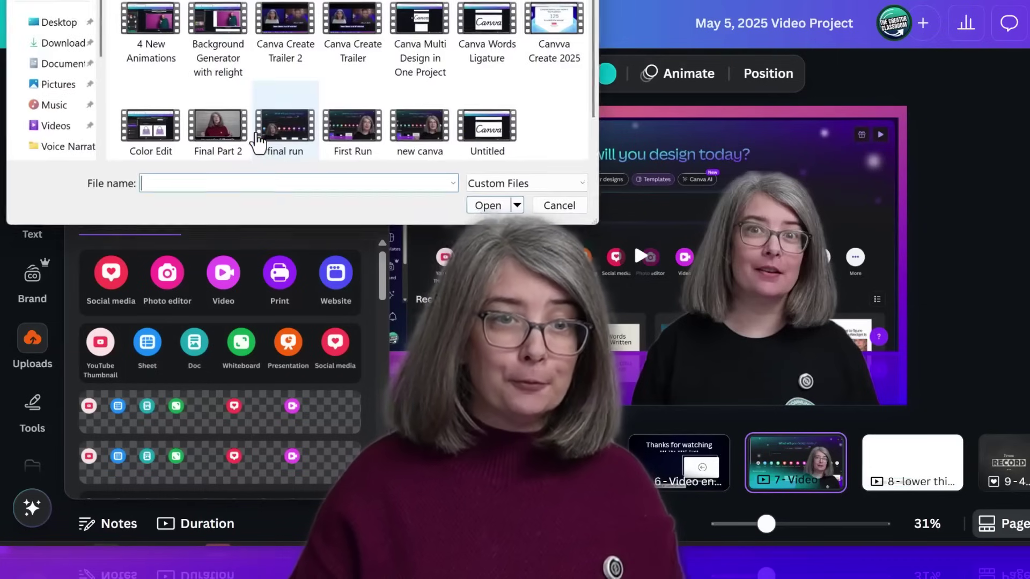
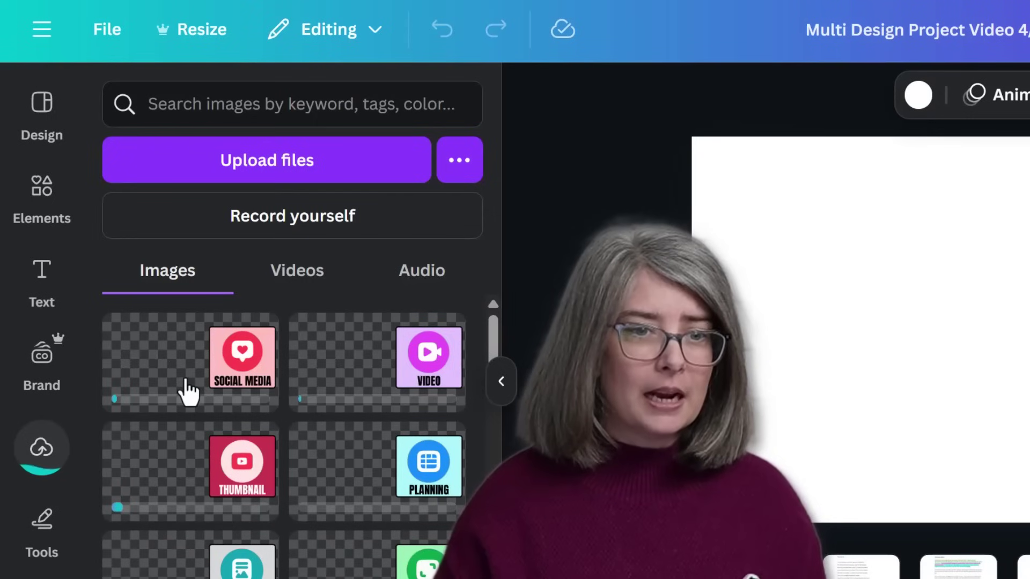
# Step: Place the uploaded planning, scripting and brainstorm graphics on the video page of Multi Design Project Video 4/28/2025
pyautogui.click(189, 391)
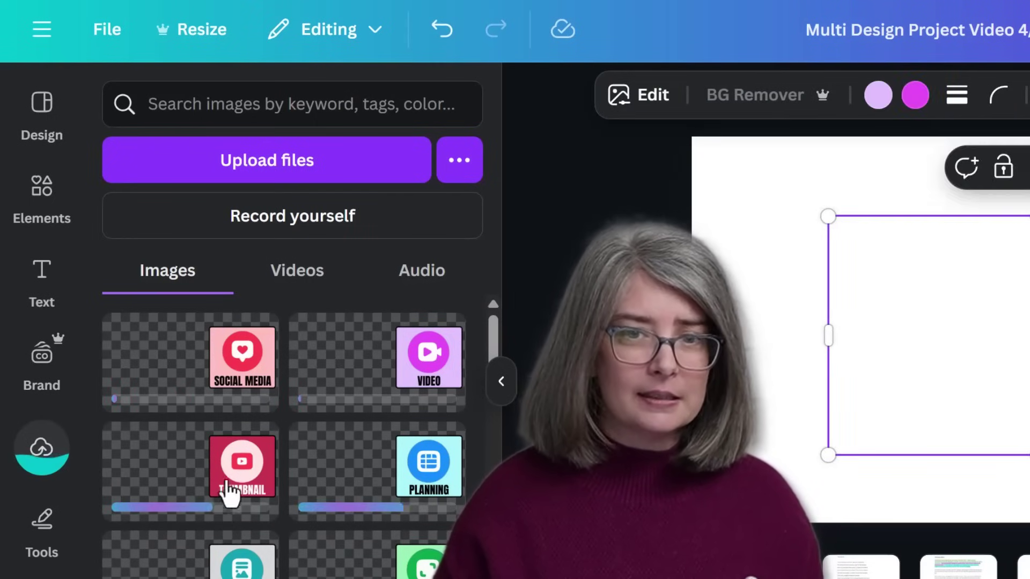
pyautogui.moveTo(427, 561); pyautogui.dragTo(756, 290)
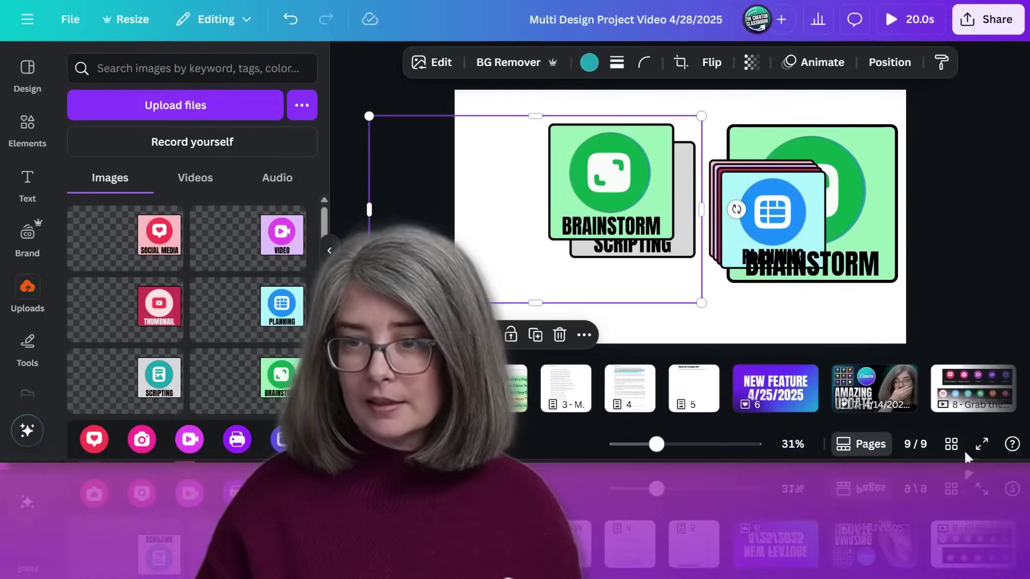
# Step: Duplicate the video style page that holds the overlapping graphics from the grid overview
pyautogui.click(952, 447)
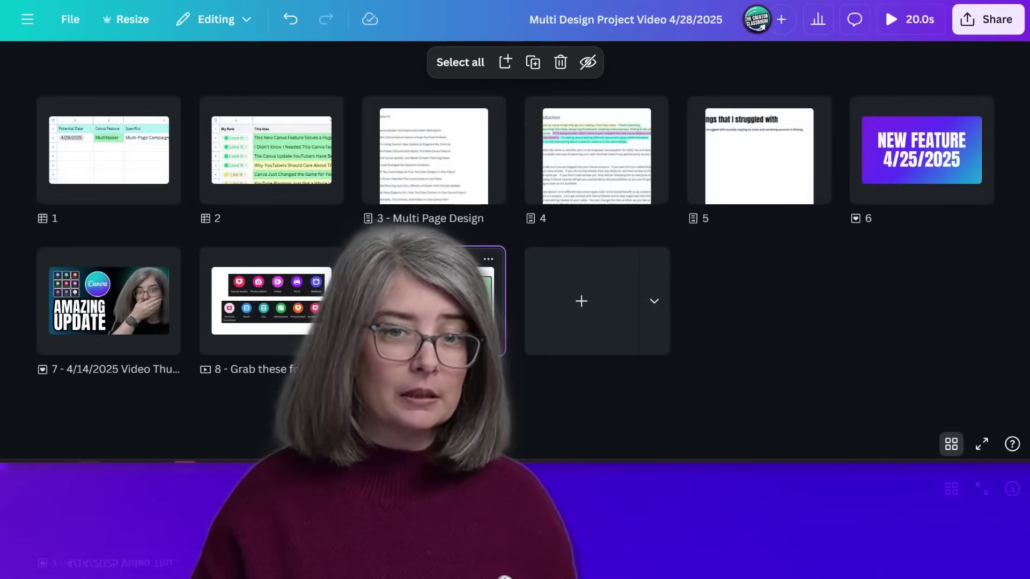
pyautogui.click(487, 260)
pyautogui.click(552, 214)
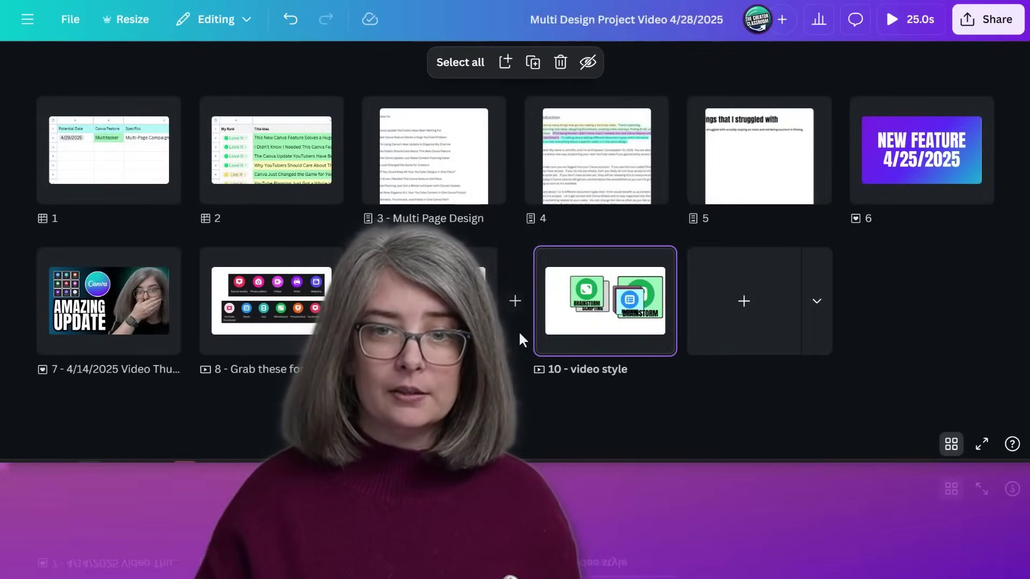
# Step: Reduce page 9 to the large BRAINSTORM graphic by removing the smaller overlapping cards
pyautogui.press('Escape')
pyautogui.click(588, 198)
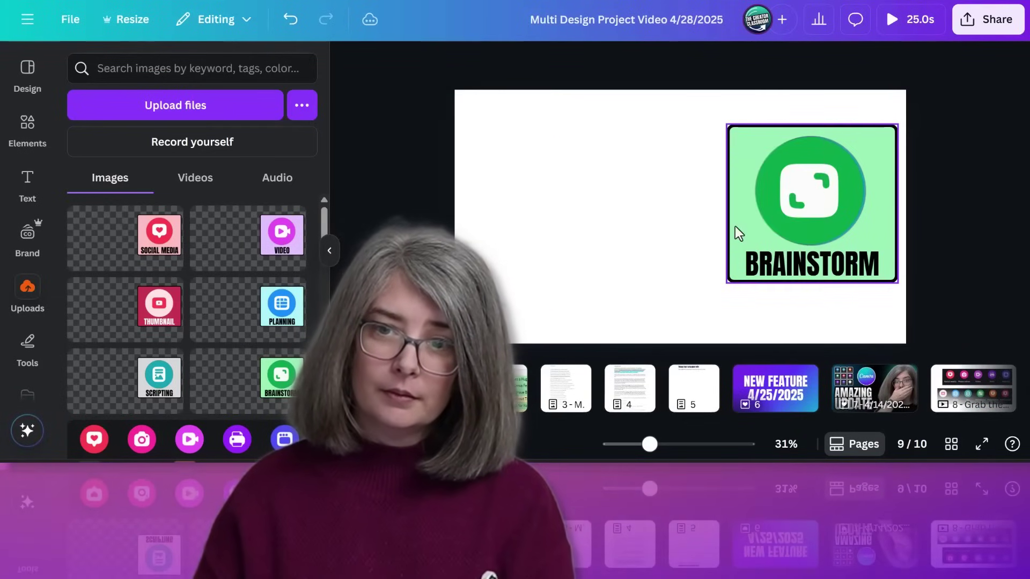
pyautogui.click(766, 234)
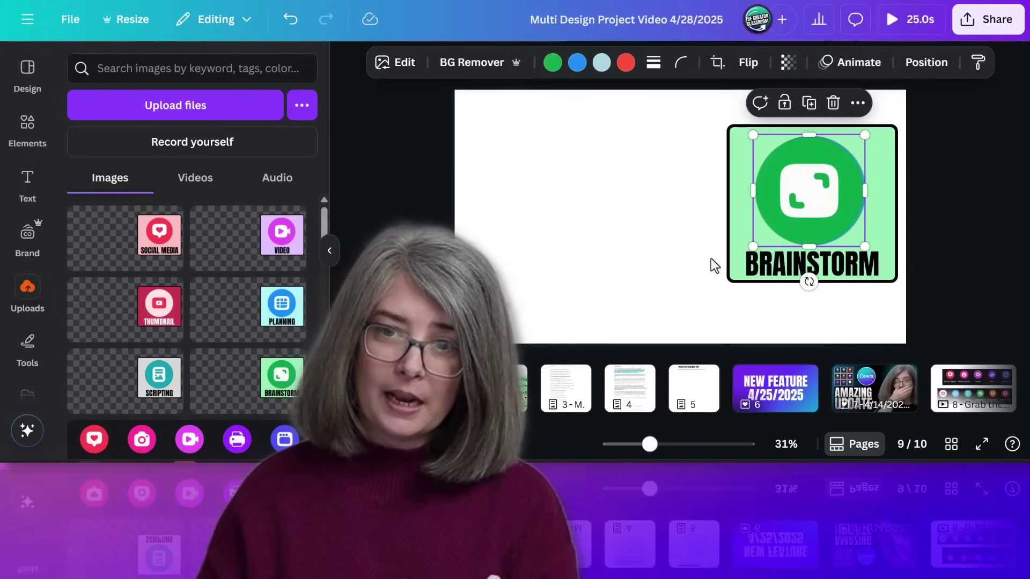
pyautogui.click(777, 272)
pyautogui.click(648, 269)
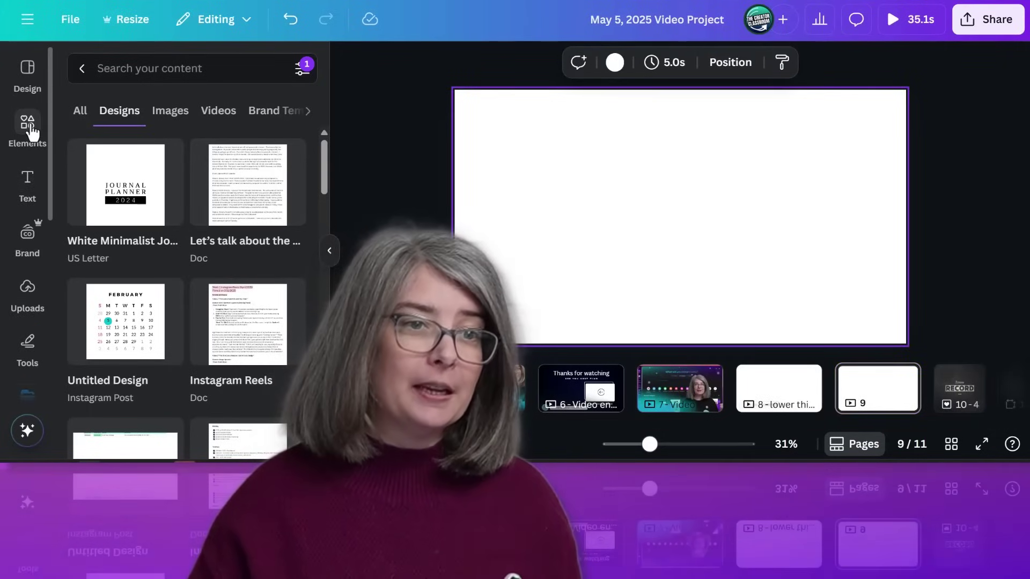
# Step: Search the elements for "filming with a camera", limit the results to videos, and choose the 13.0s camcorder clip
pyautogui.click(27, 128)
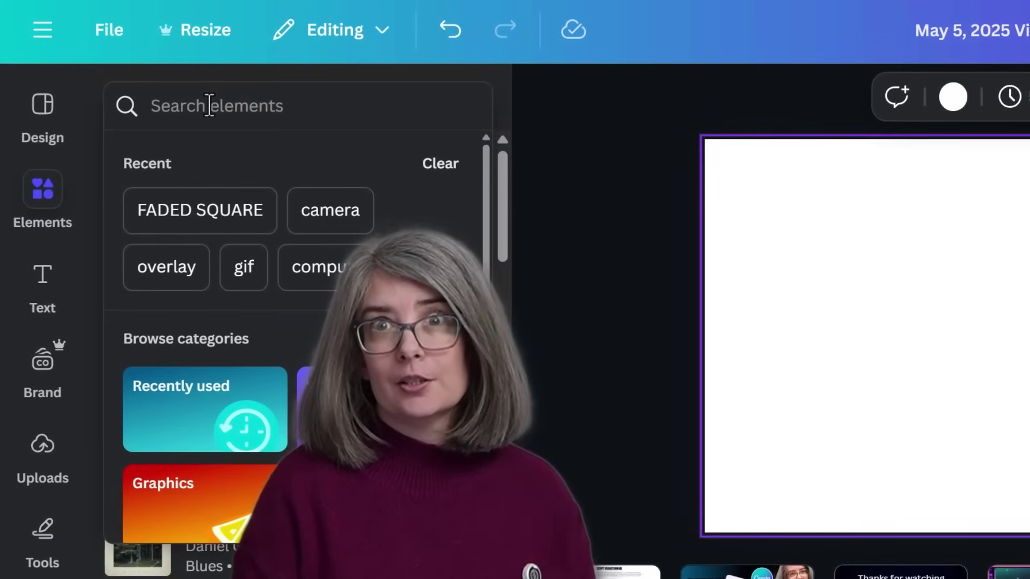
pyautogui.click(210, 106)
pyautogui.write('filming with a ca')
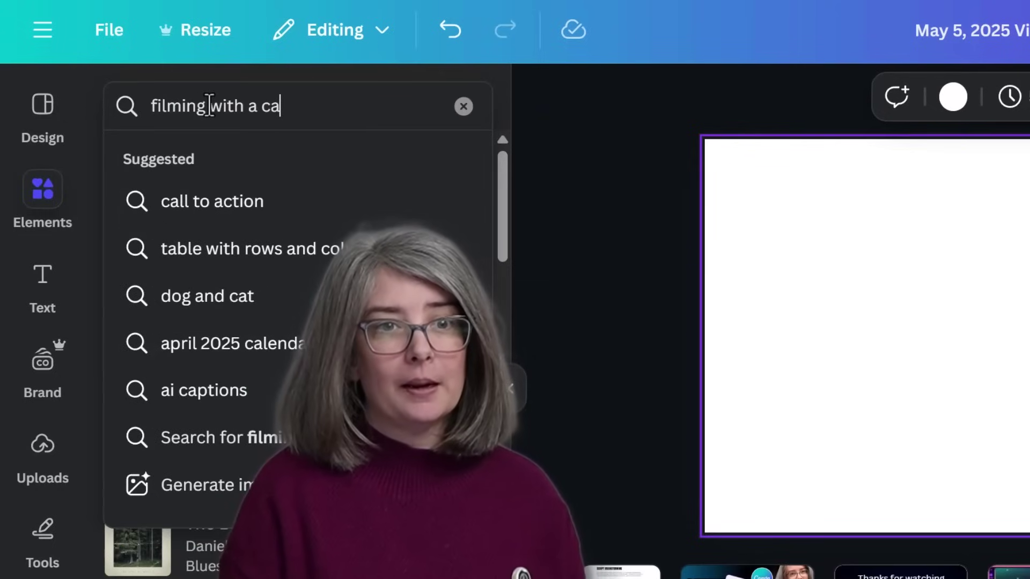
pyautogui.write('mera')
pyautogui.press('Return')
pyautogui.click(183, 162)
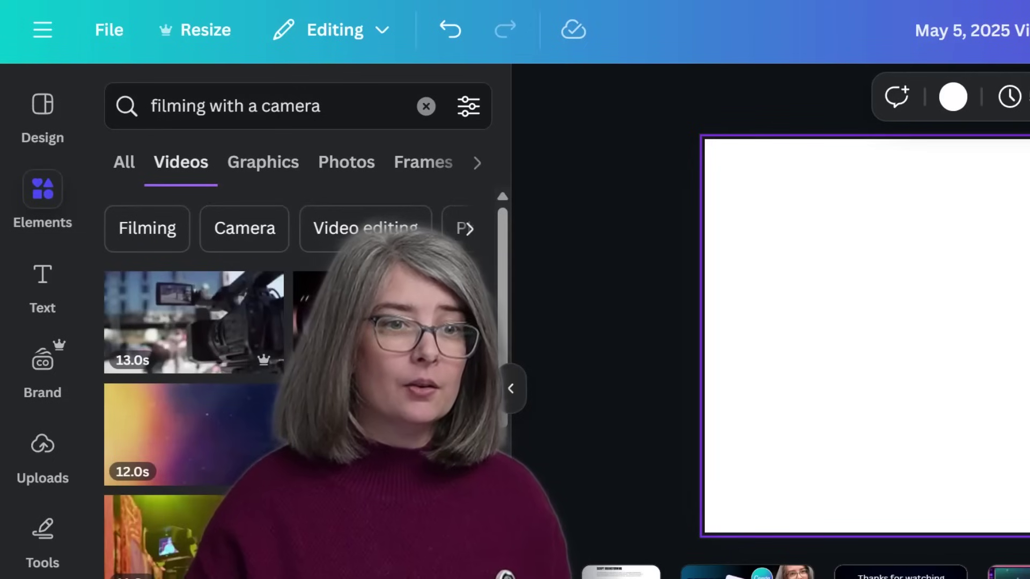
pyautogui.click(183, 338)
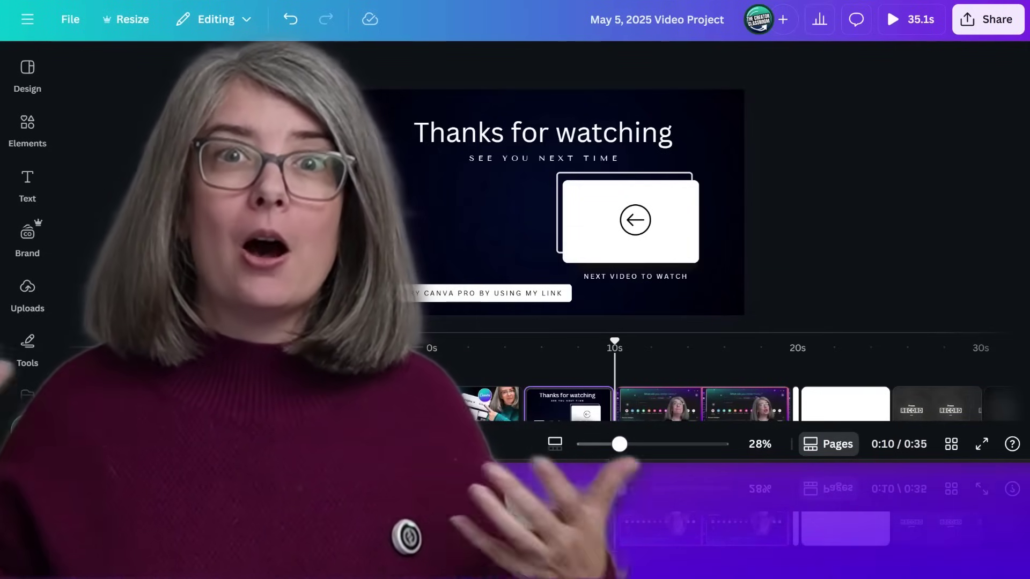
# Step: Examine the animation options of the white next-video frame on the "Thanks for watching" page
pyautogui.click(675, 231)
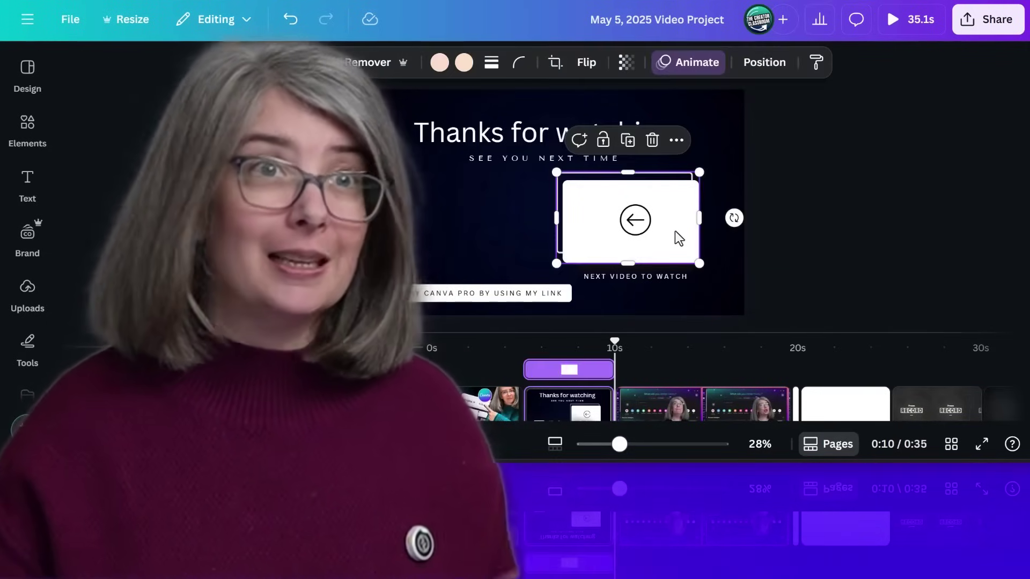
pyautogui.click(691, 63)
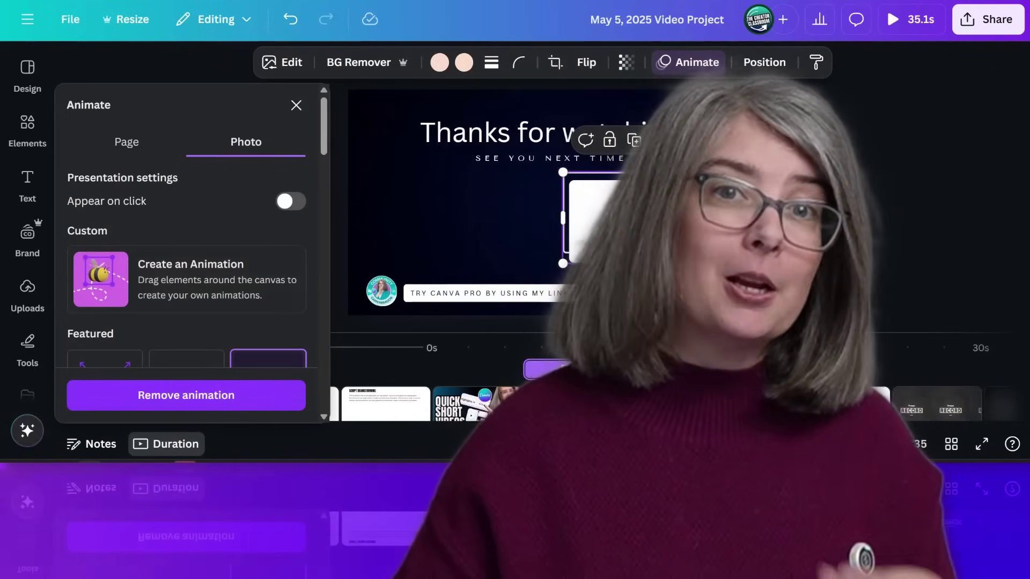
pyautogui.press('Escape')
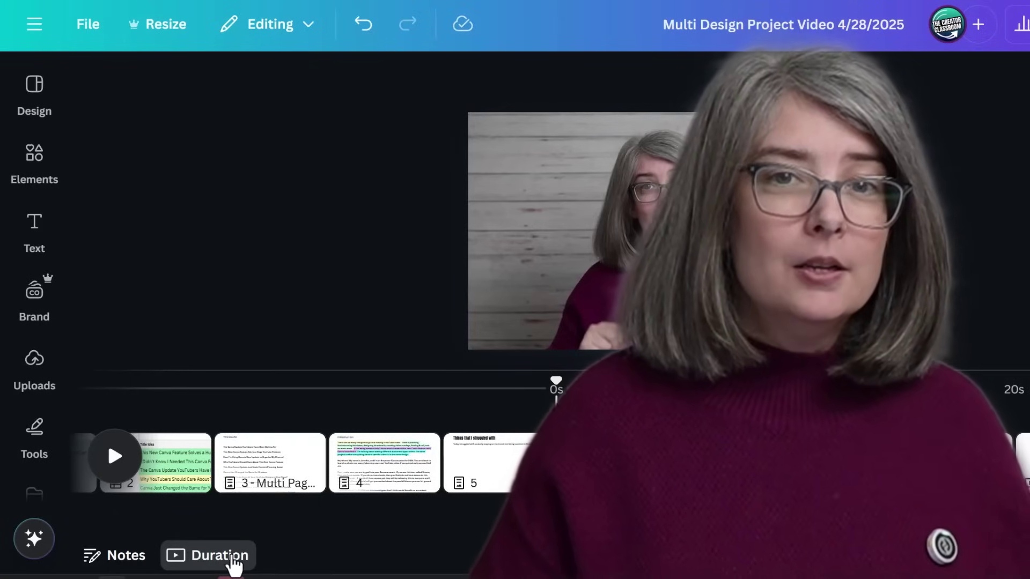
# Step: Add a custom-size page of 1080 × 1080 px at the end of Multi Design Project Video 4/28/2025
pyautogui.click(231, 557)
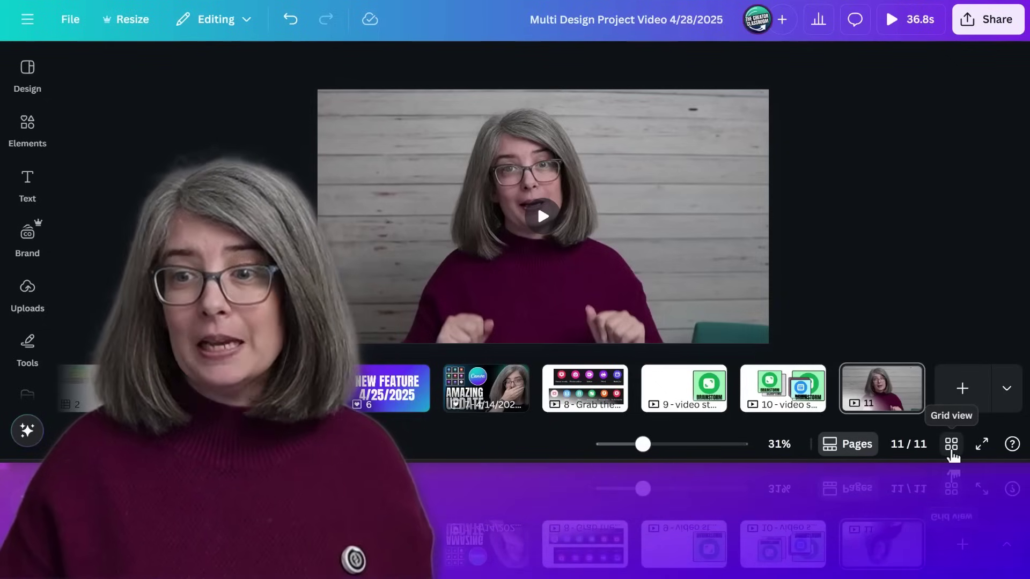
pyautogui.click(951, 445)
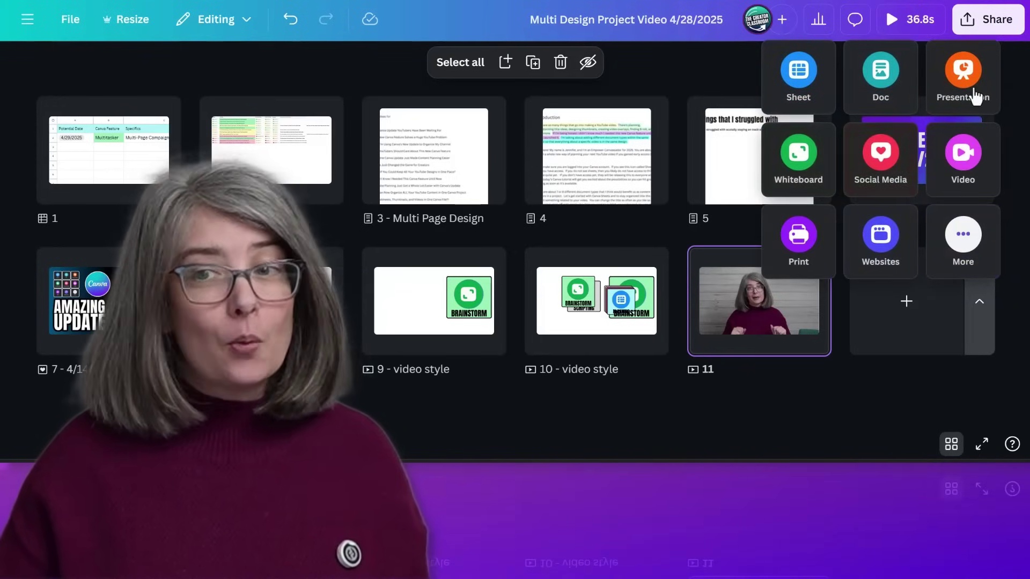
pyautogui.click(971, 245)
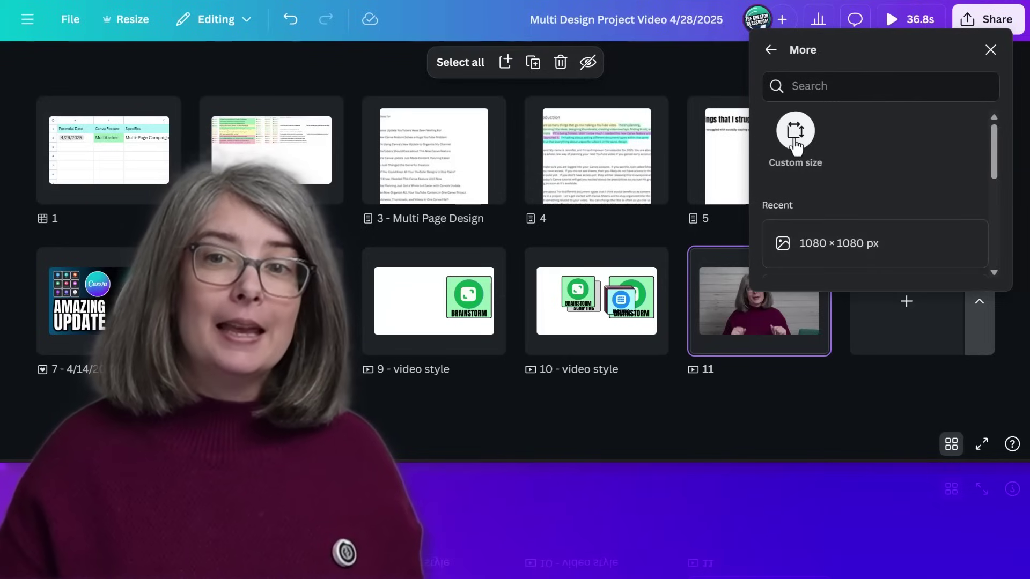
pyautogui.click(795, 137)
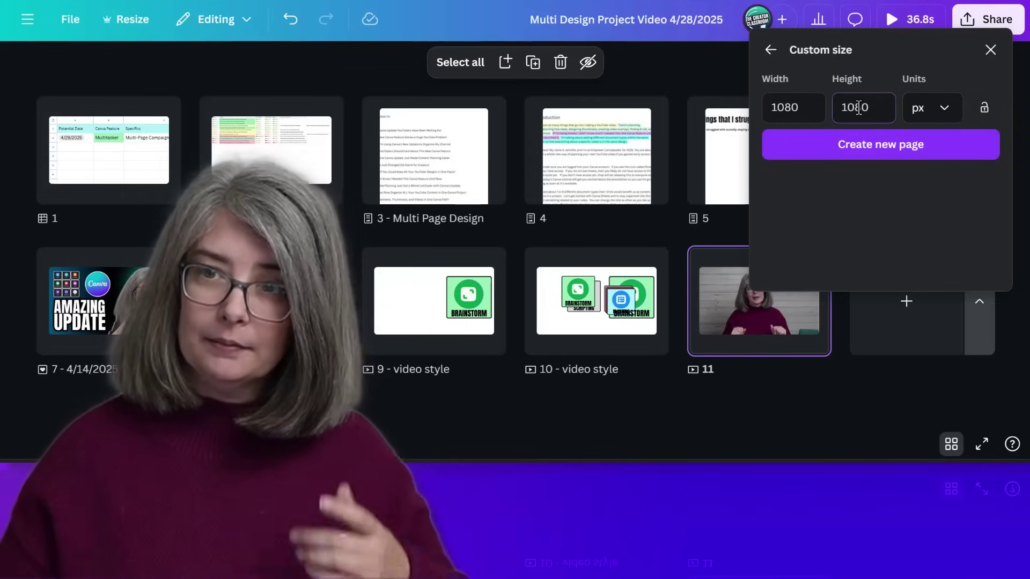
pyautogui.click(893, 154)
pyautogui.click(914, 391)
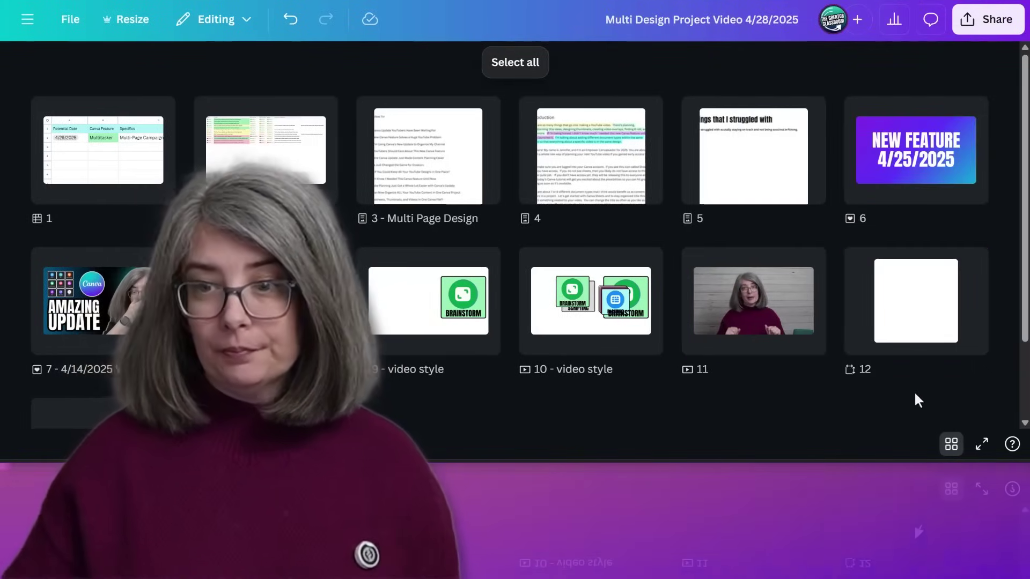
# Step: Compare the thumbnail strip, scrolling and grid views of the pages, with the BRAINSTORM page 9 opened
pyautogui.click(949, 455)
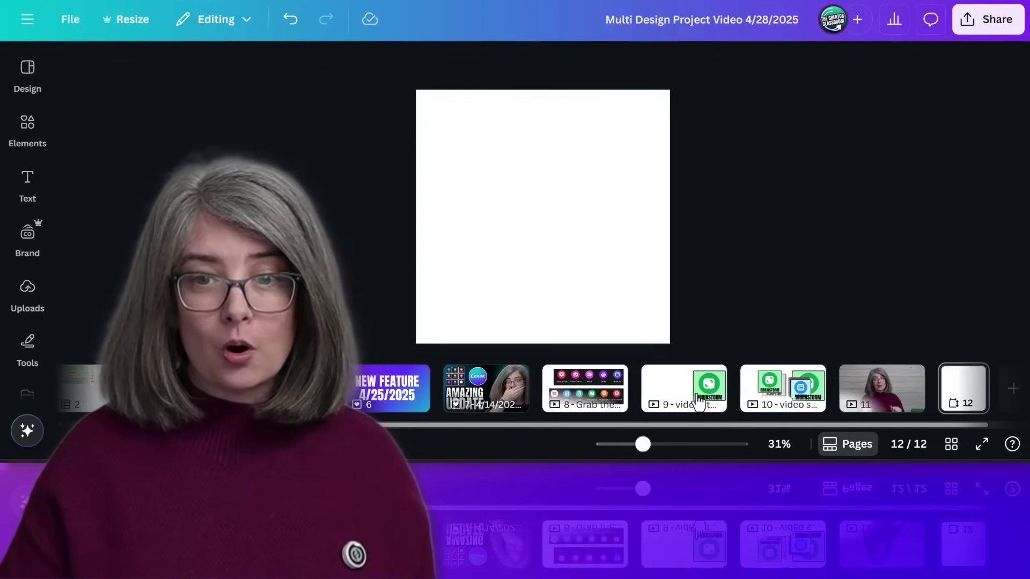
pyautogui.click(699, 401)
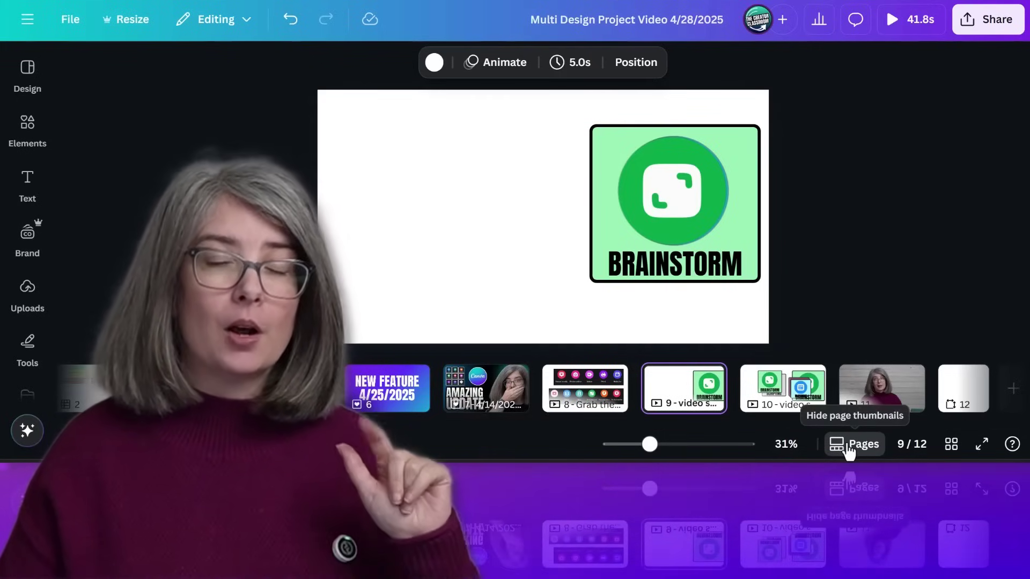
pyautogui.click(848, 449)
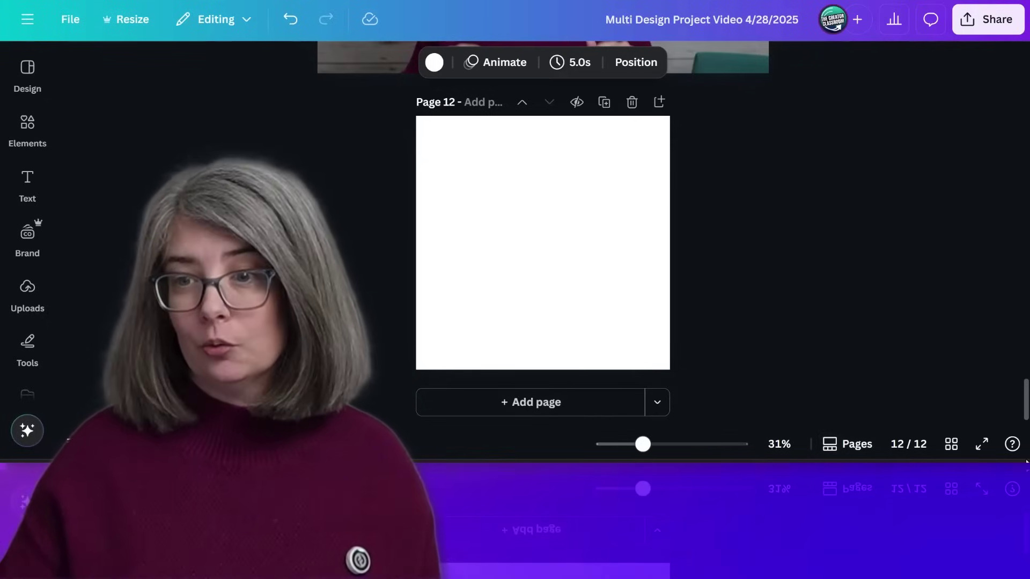
pyautogui.click(951, 445)
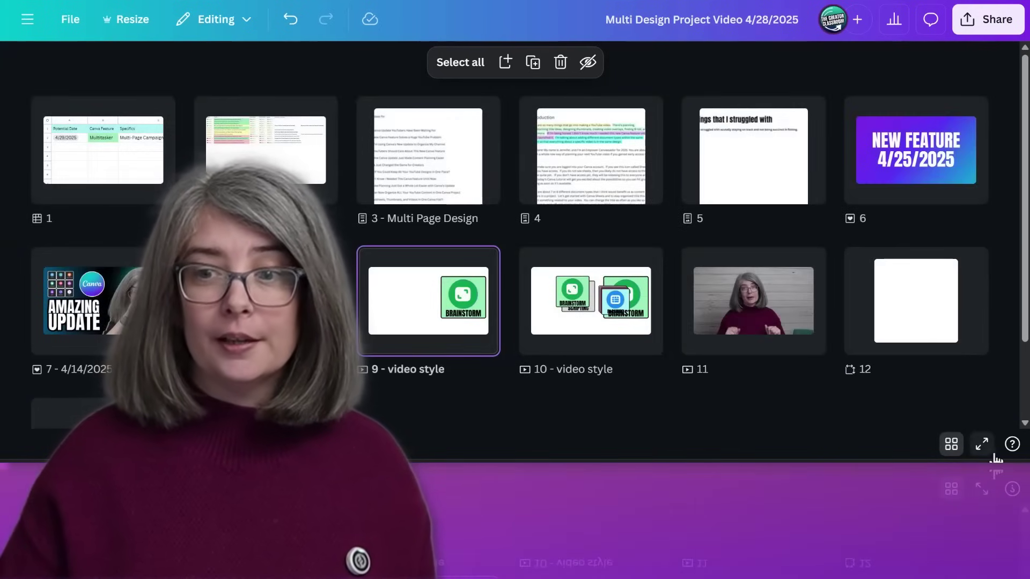
pyautogui.click(952, 445)
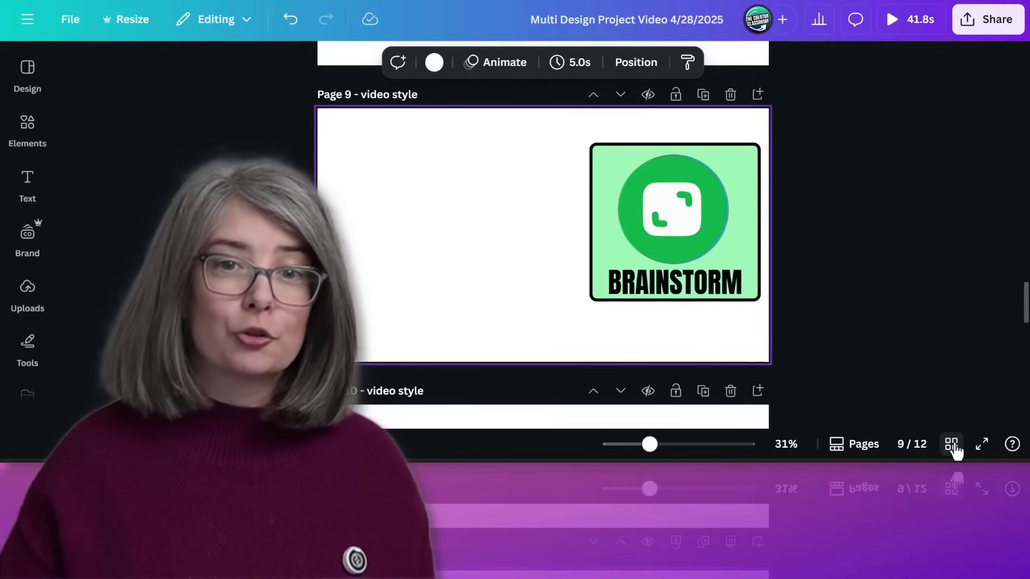
# Step: Open the download settings for Multi Design Project Video 4/28/2025 and set the file type to PNG
pyautogui.click(870, 264)
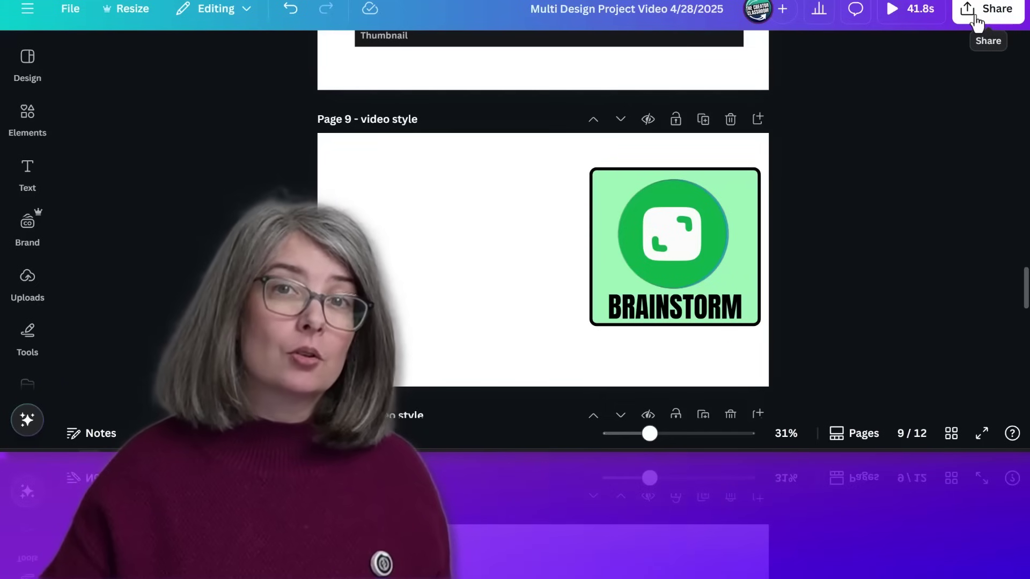
pyautogui.click(975, 21)
pyautogui.click(756, 328)
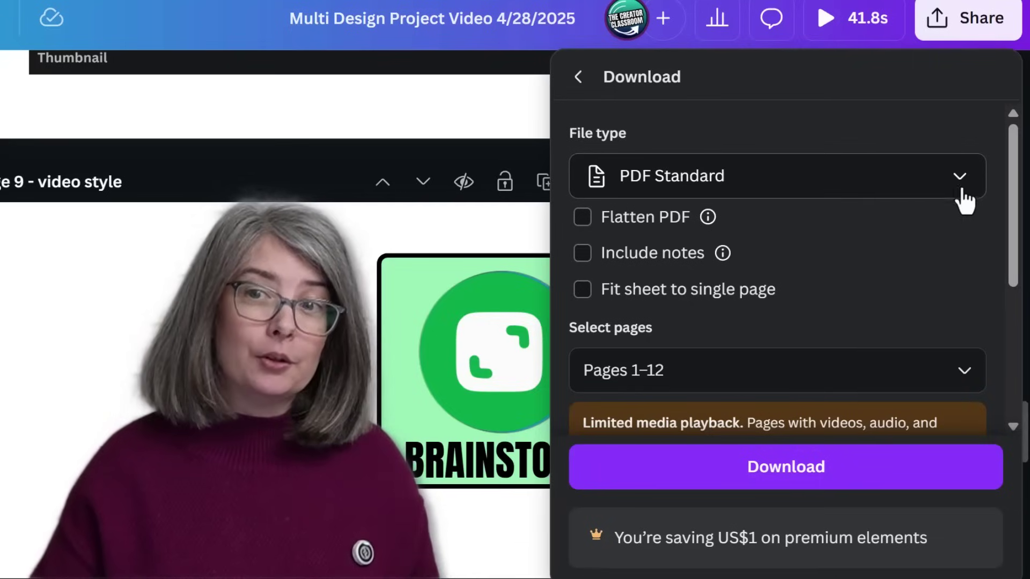
pyautogui.click(964, 194)
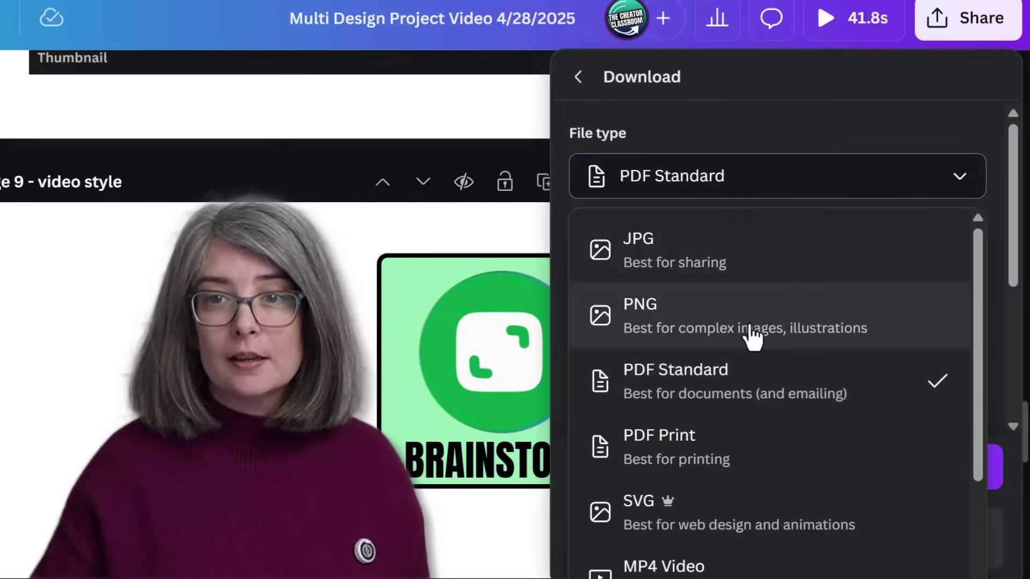
pyautogui.click(749, 337)
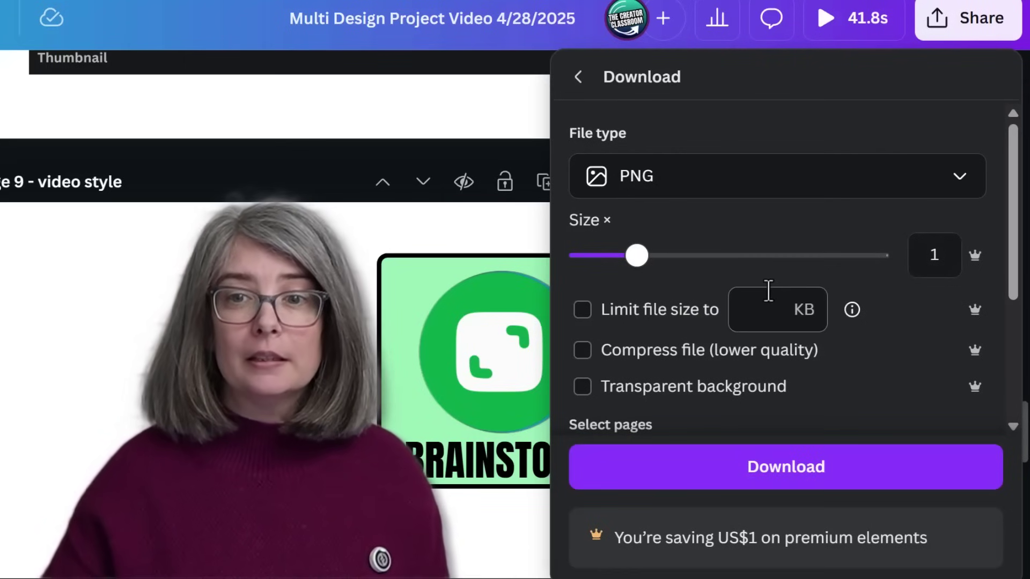
# Step: Restrict the PNG download to the current page, page 9, after checking which pages are incompatible with this file type
pyautogui.scroll(-4, 767, 291)
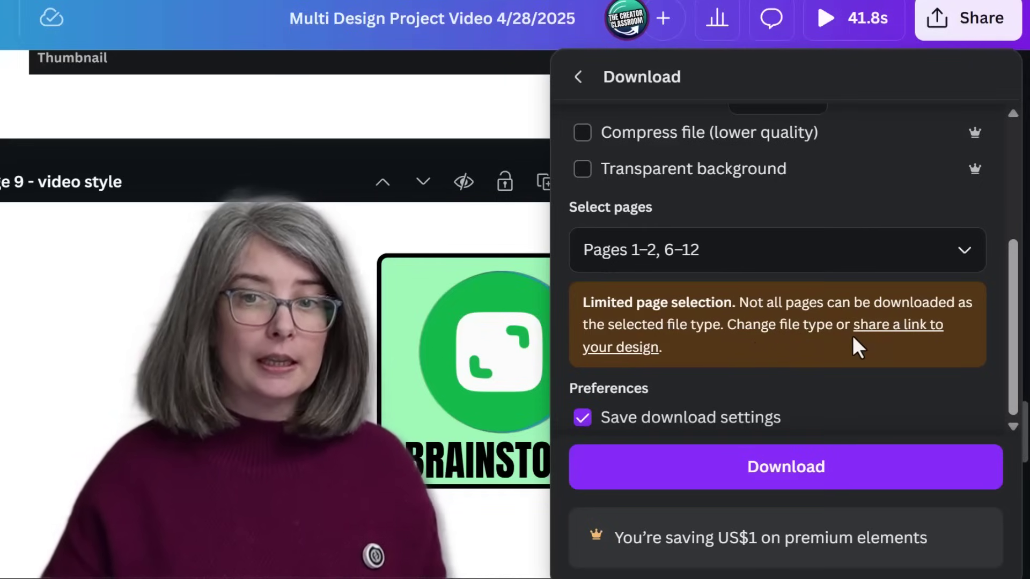
pyautogui.click(965, 262)
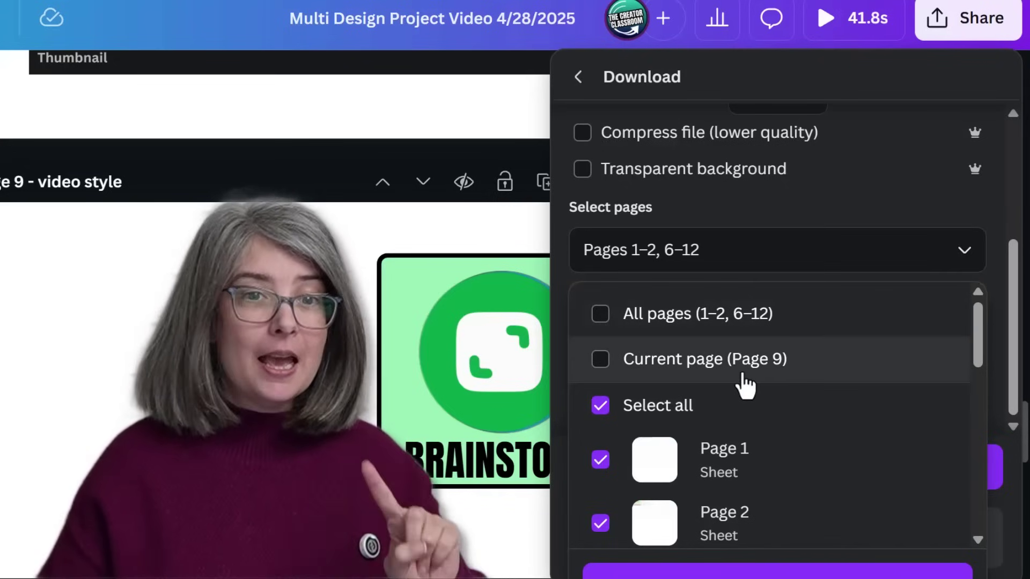
pyautogui.click(741, 376)
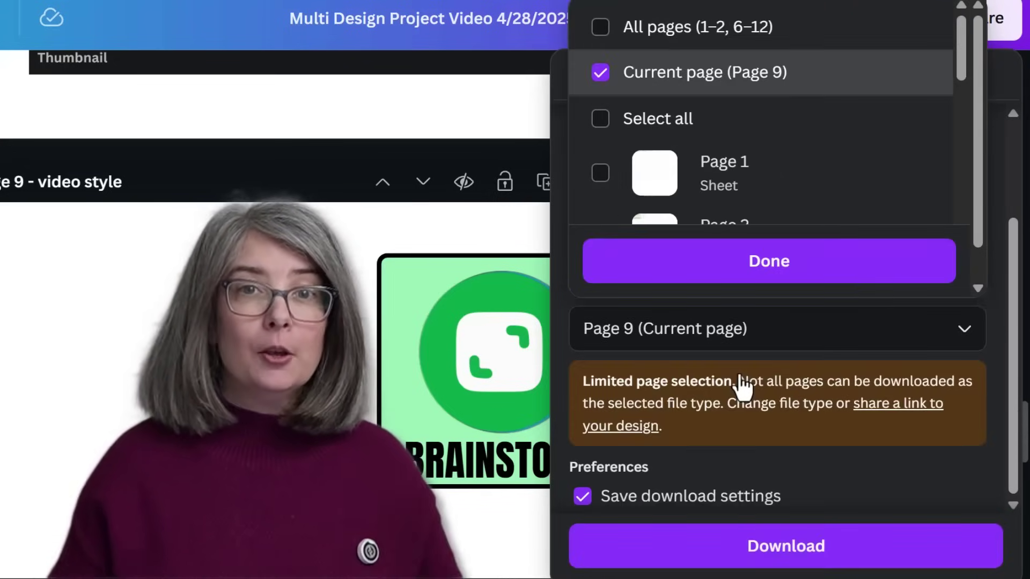
pyautogui.scroll(-5, 724, 134)
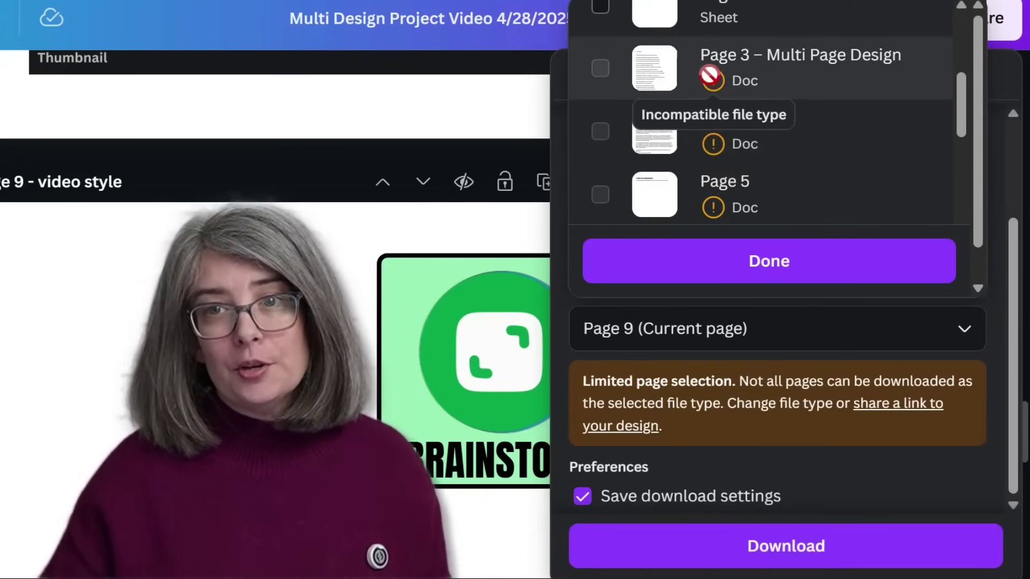
pyautogui.moveTo(718, 81)
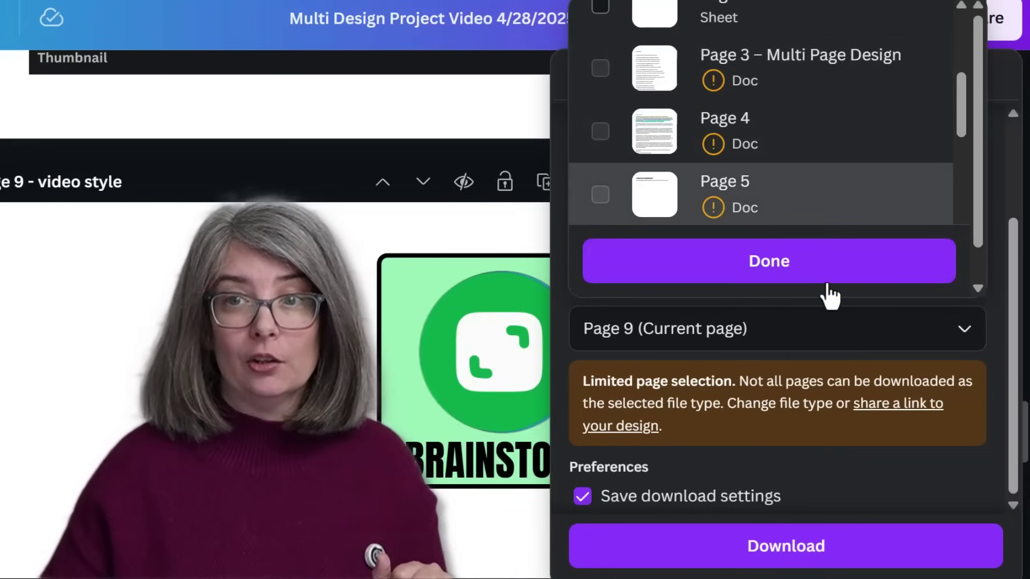
pyautogui.click(827, 280)
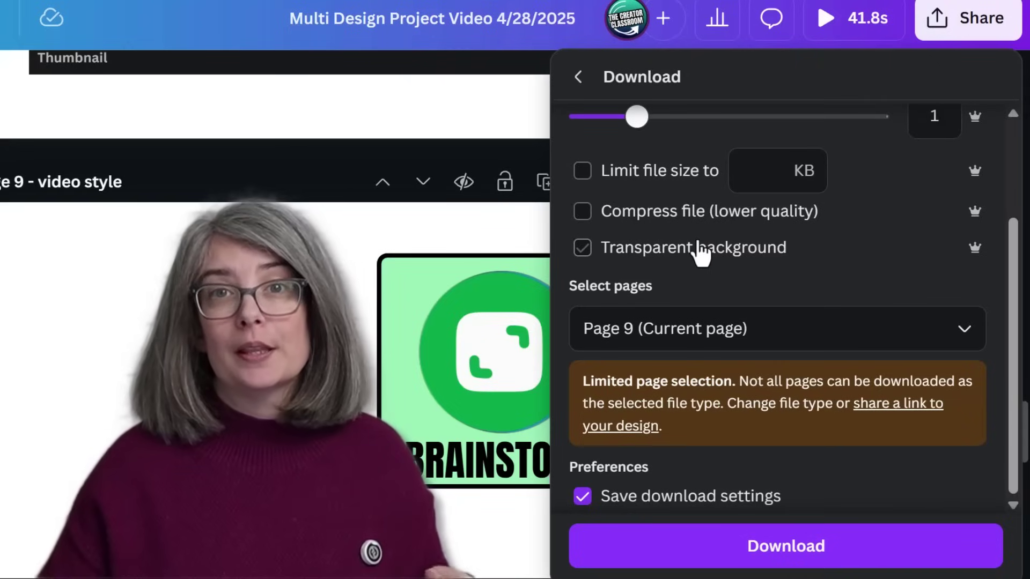
# Step: Give the PNG of page 9 a transparent background and download it
pyautogui.click(582, 247)
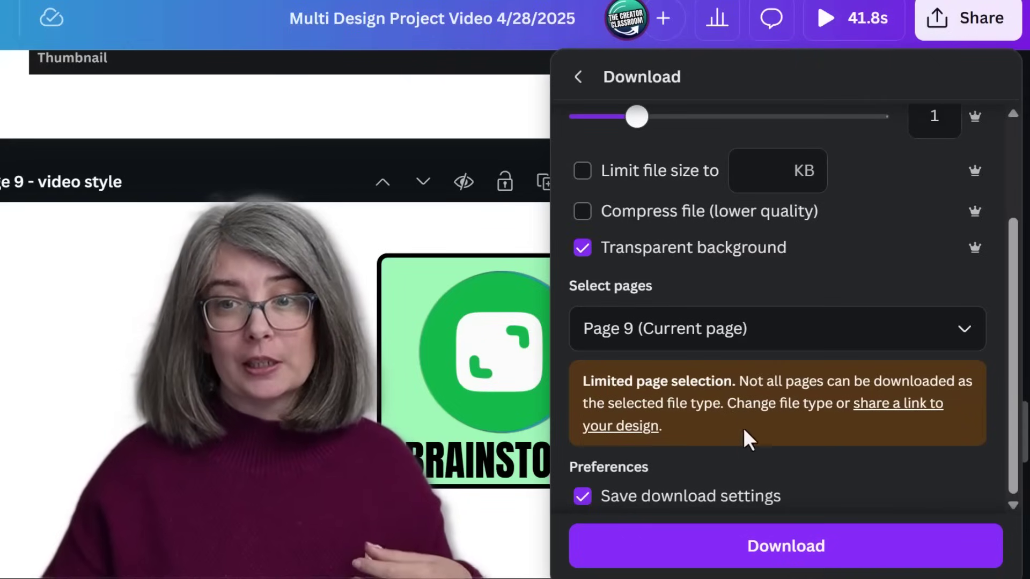
pyautogui.click(777, 556)
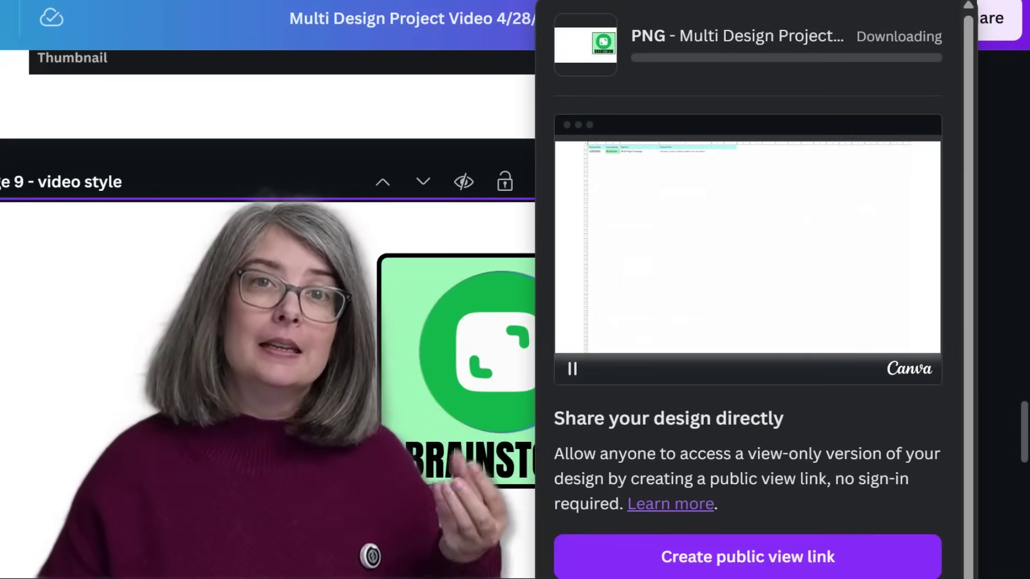
pyautogui.click(583, 424)
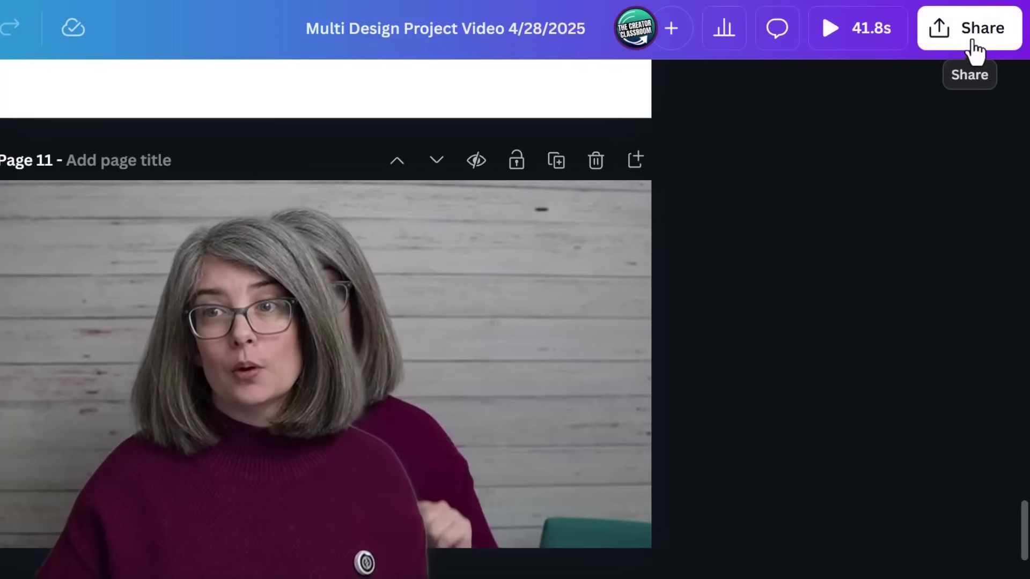
# Step: Open the download settings for page 11, look through the available file types and choose MP4 Video
pyautogui.click(972, 43)
pyautogui.click(628, 491)
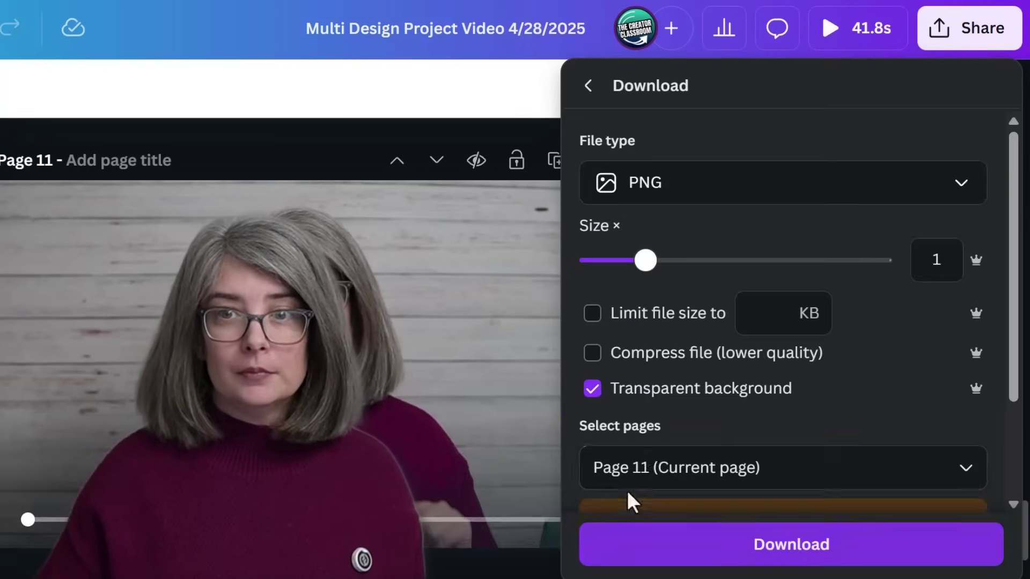
pyautogui.click(966, 185)
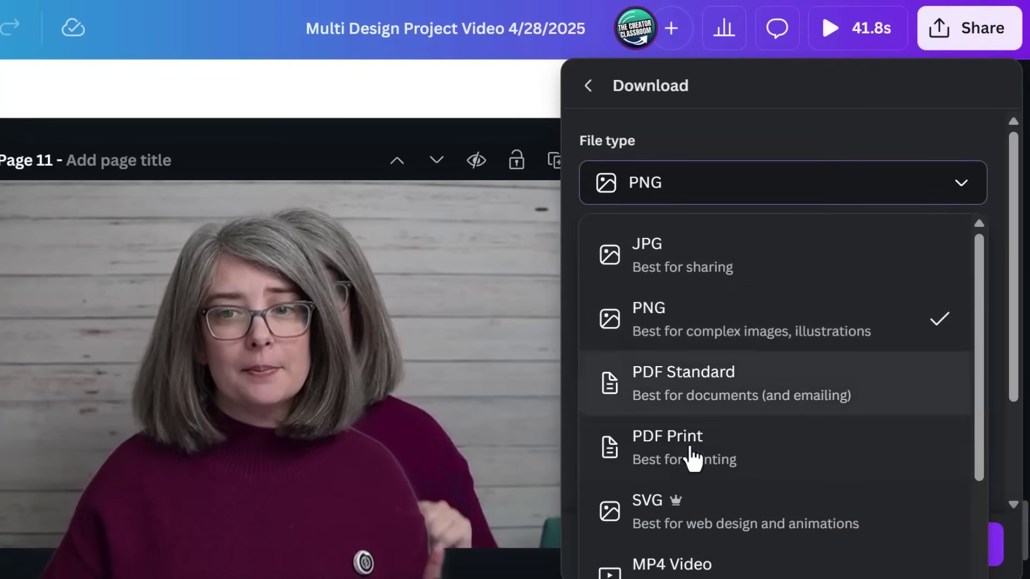
pyautogui.scroll(-4, 697, 440)
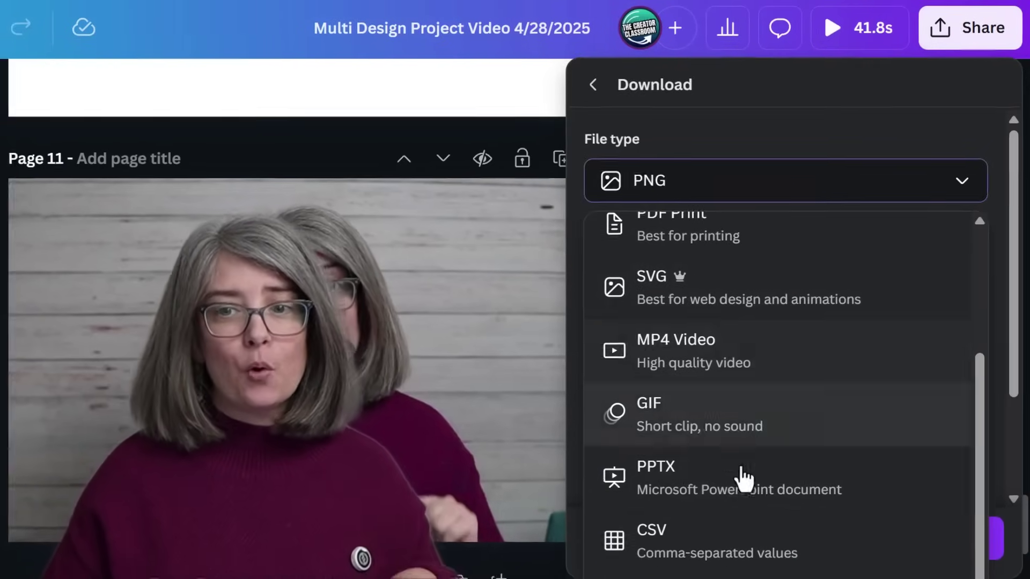
pyautogui.scroll(-2, 742, 478)
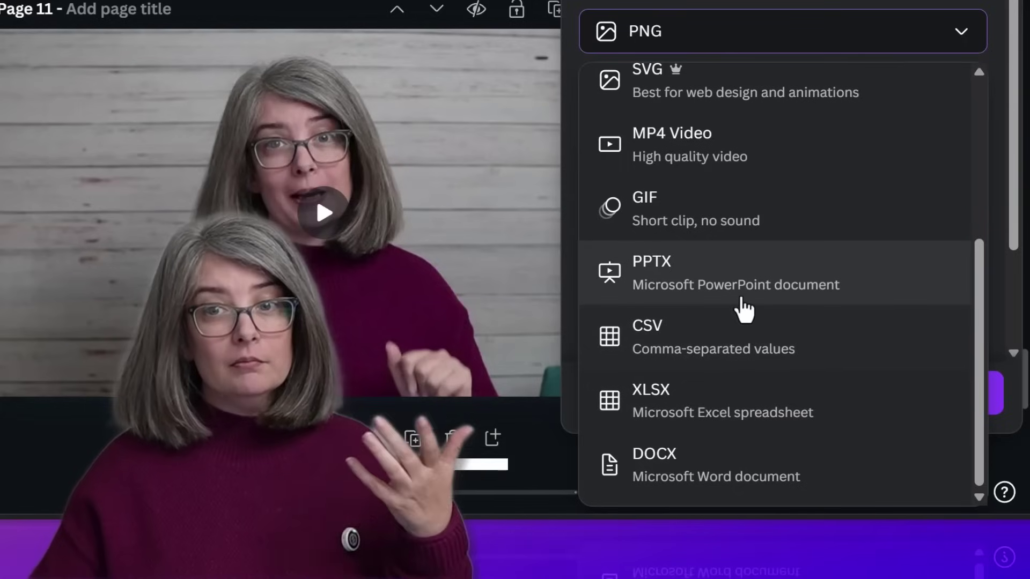
pyautogui.scroll(4, 742, 365)
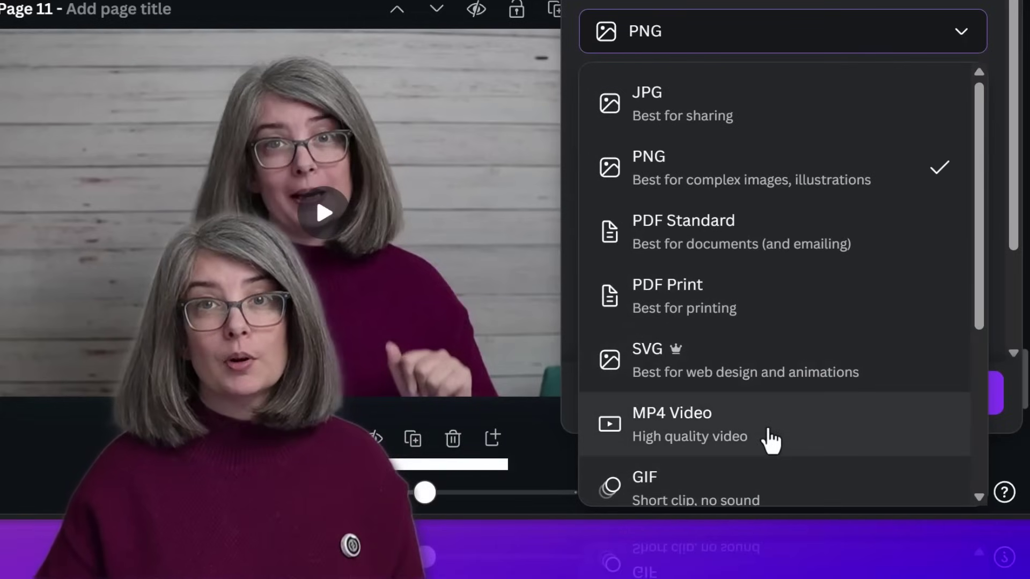
pyautogui.click(771, 440)
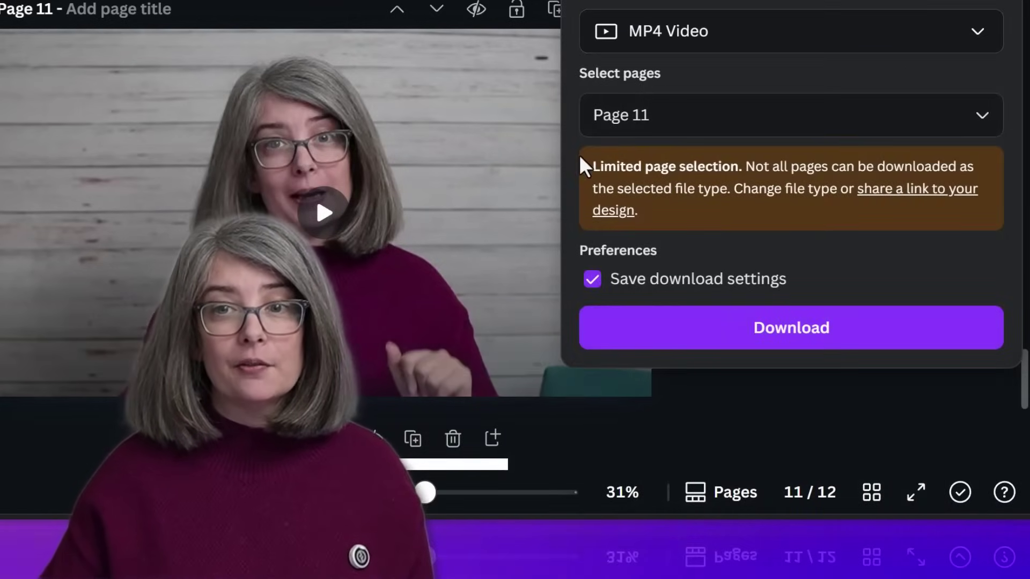
# Step: Limit the MP4 download to the current page, page 11, checking which other pages are offered, and download the video
pyautogui.click(653, 115)
pyautogui.click(610, 223)
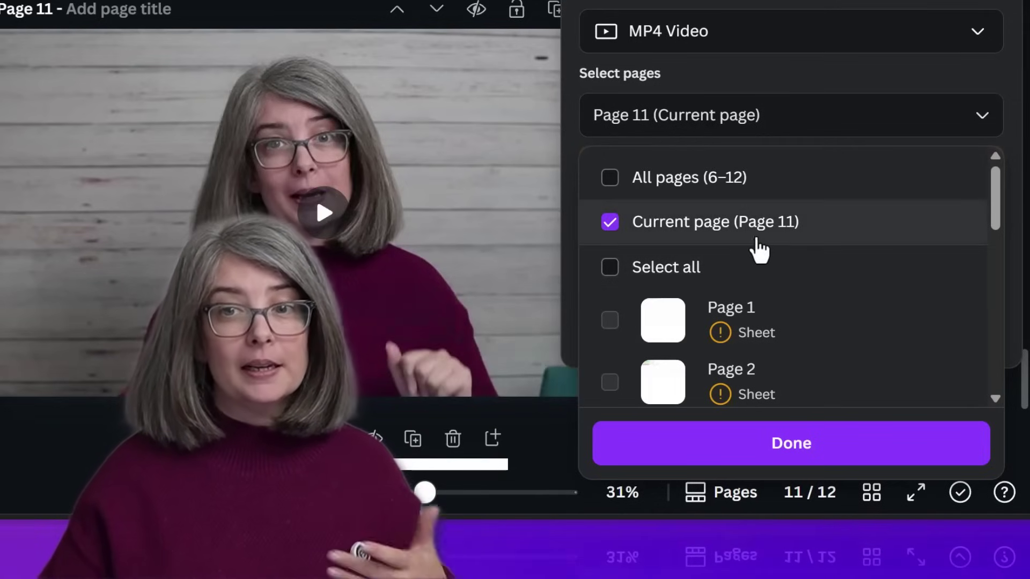
pyautogui.scroll(-2, 768, 276)
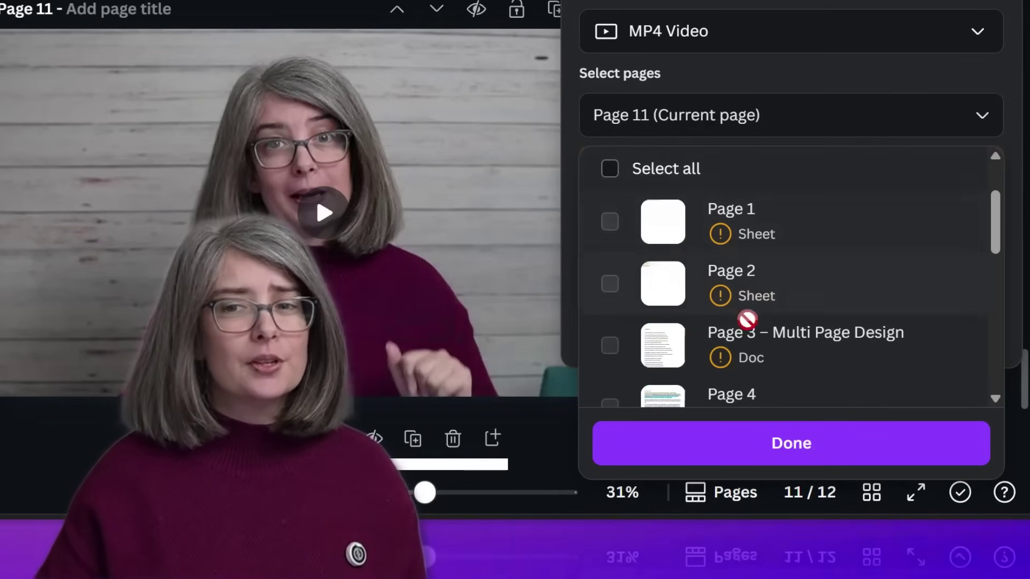
pyautogui.scroll(-3, 762, 316)
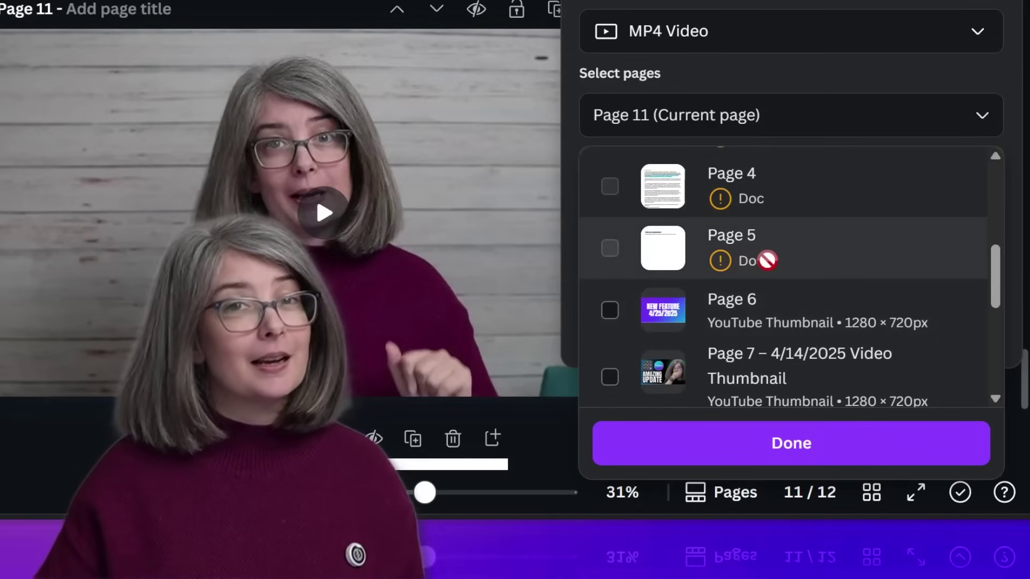
pyautogui.scroll(-5, 767, 268)
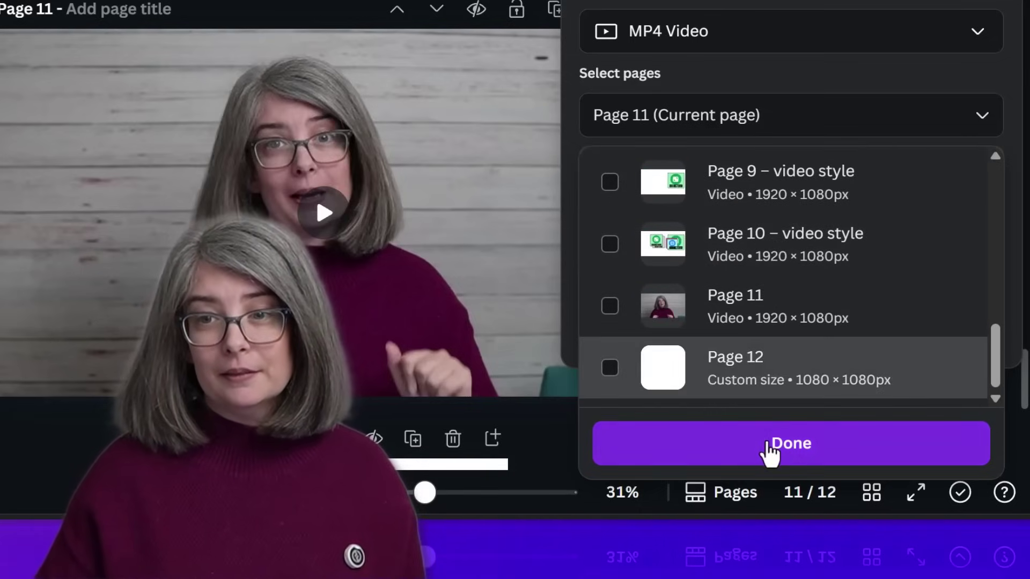
pyautogui.click(665, 426)
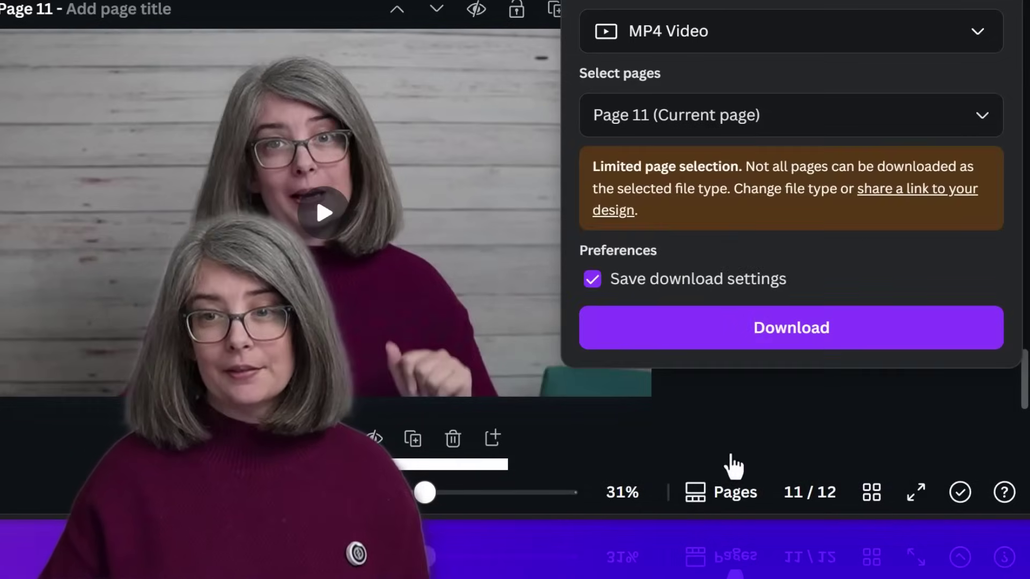
pyautogui.click(643, 335)
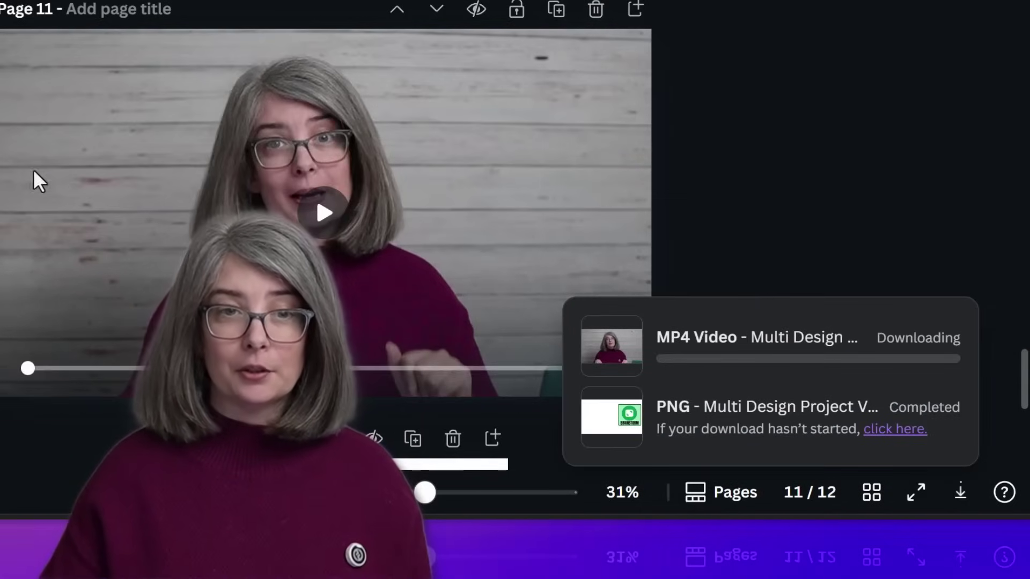